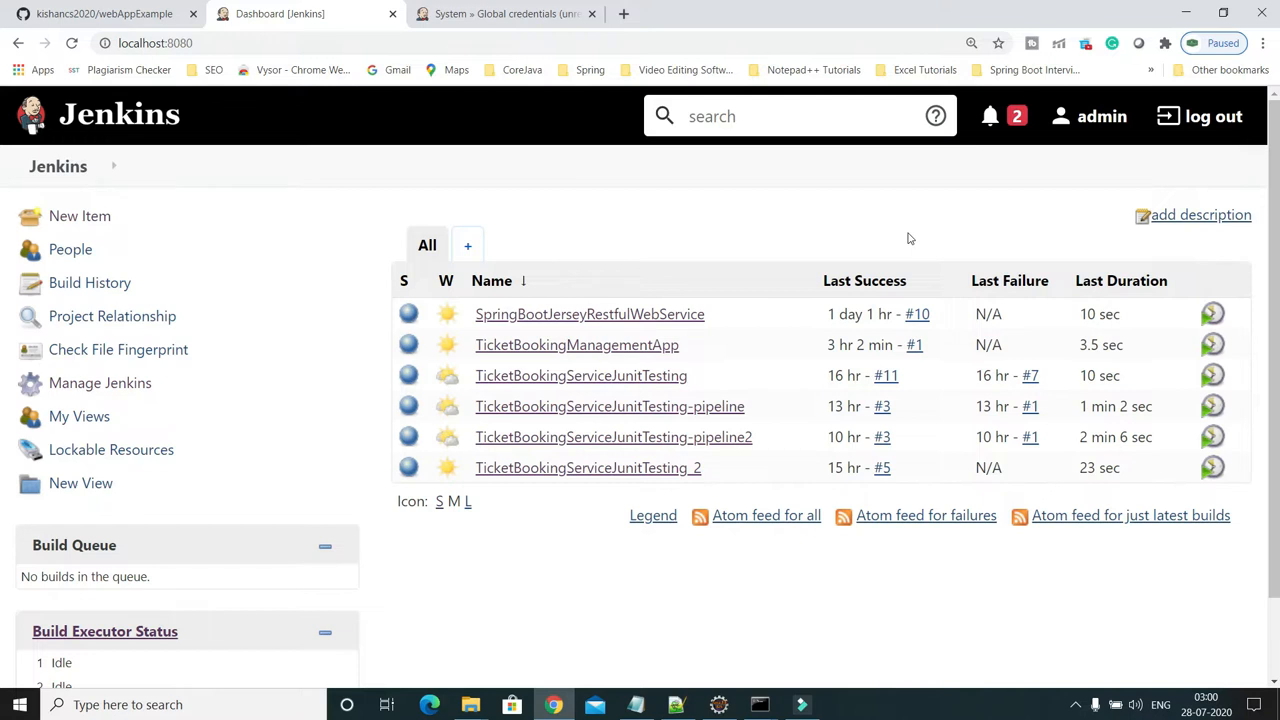
Look over the webAppExample GitHub repository, then bring up the Notepad++ Tomcat WAR deployment steps notes
left_click(150, 16)
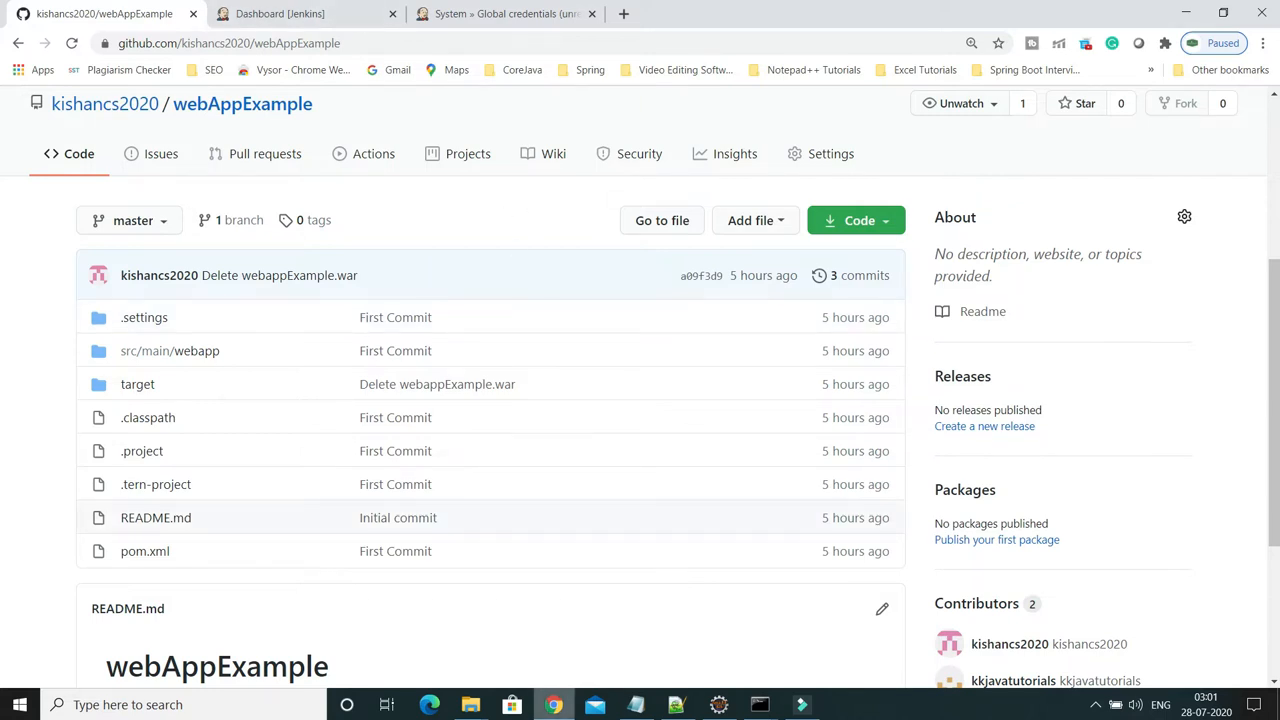
left_click(676, 704)
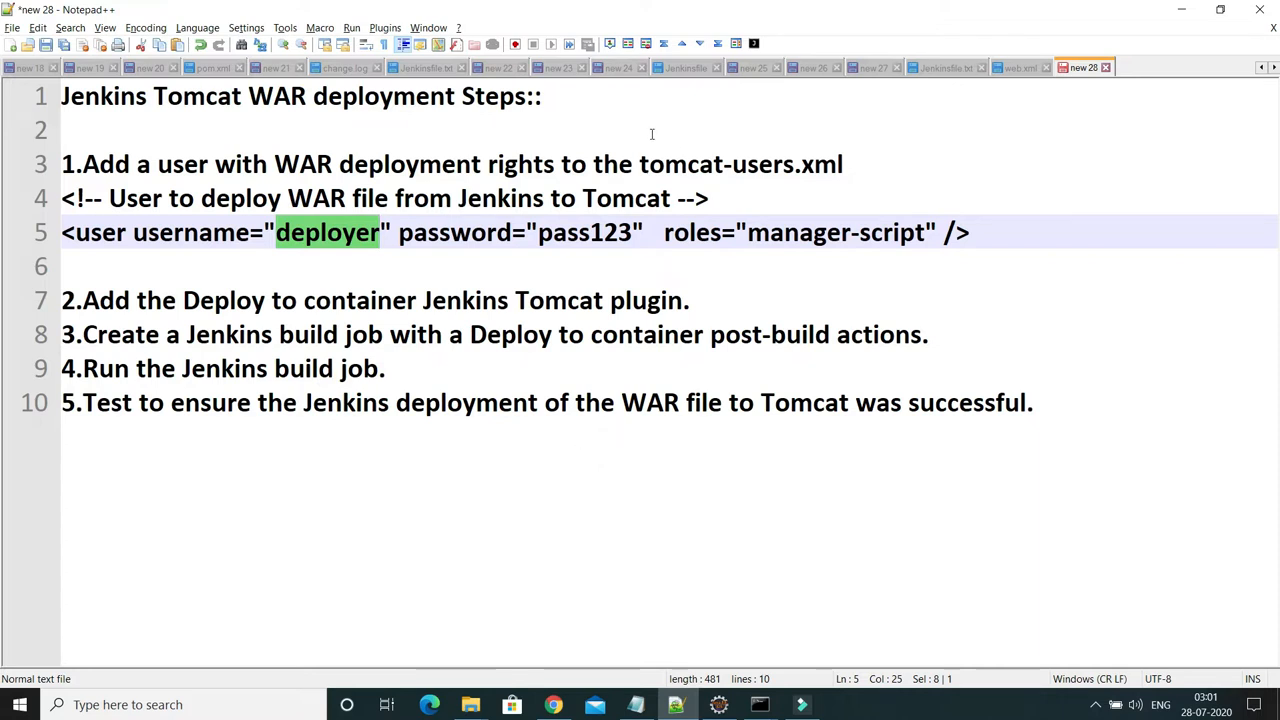
left_click_drag(646, 166, 845, 166)
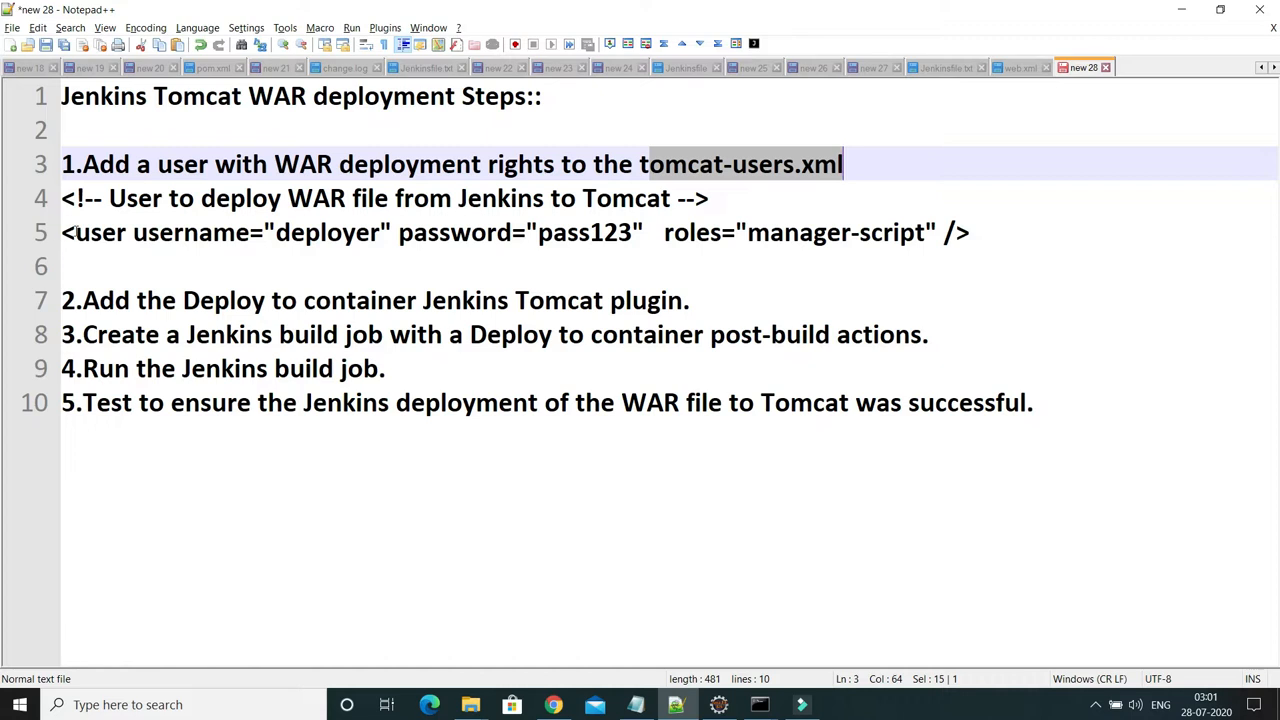
left_click_drag(65, 232, 988, 235)
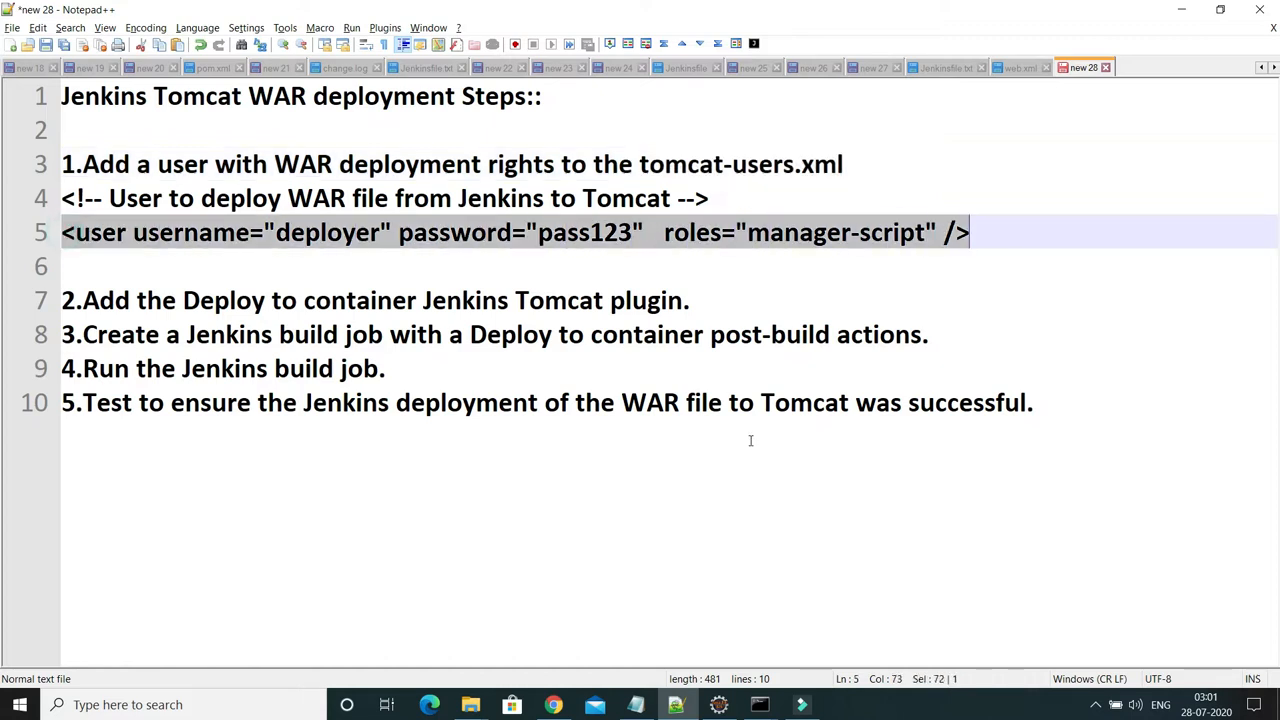
mouse_move(470, 704)
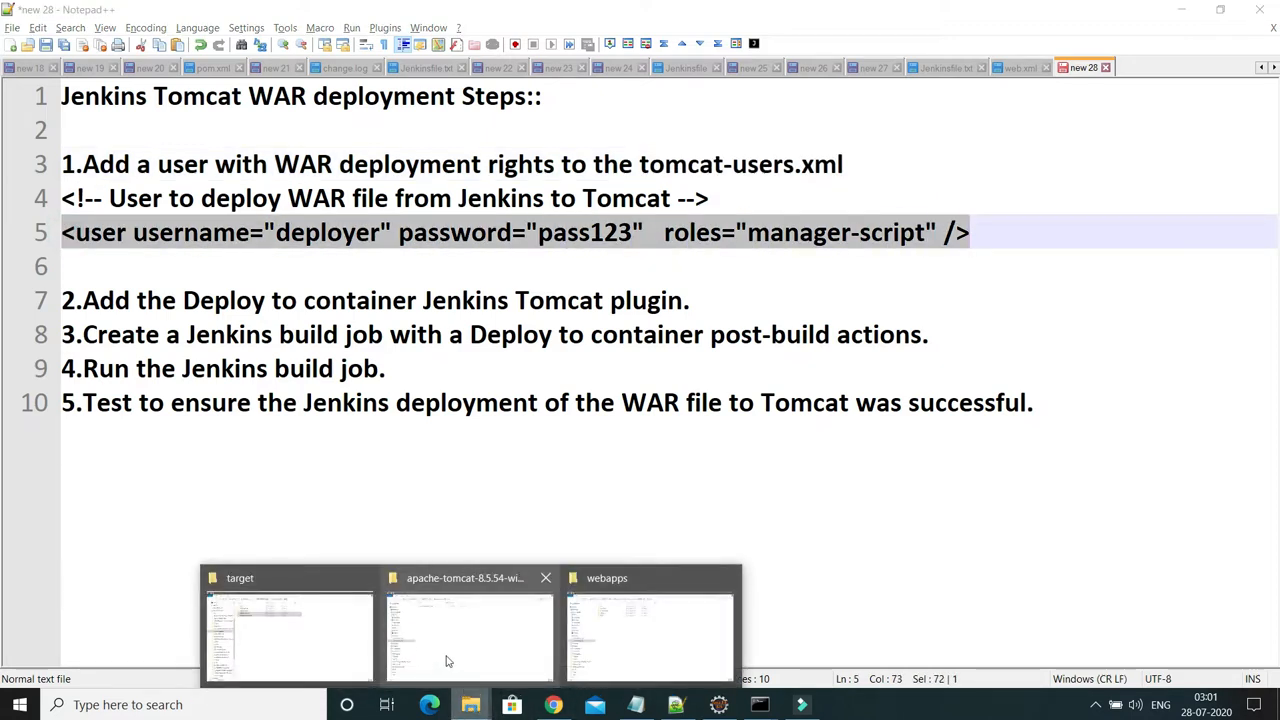
Open apache-tomcat-8.5.54's conf/tomcat-users.xml in Notepad++ and scroll down to its user entries
left_click(447, 661)
double_click(310, 110)
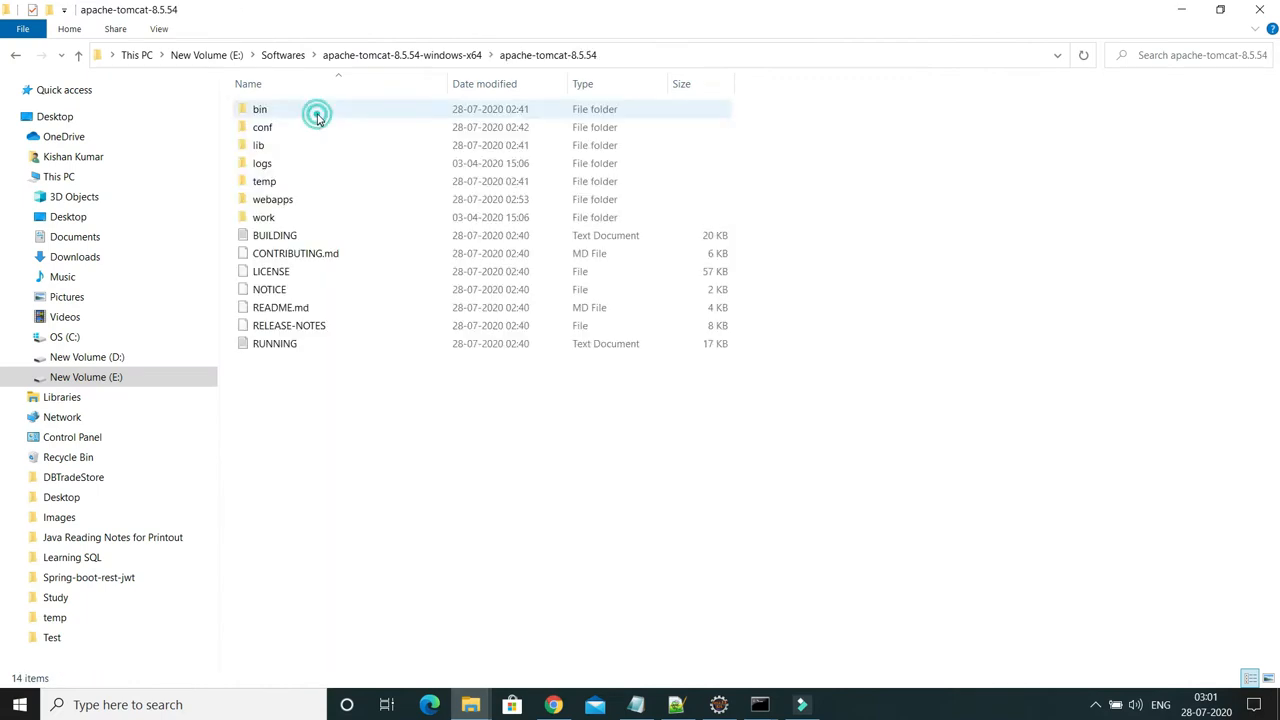
double_click(278, 129)
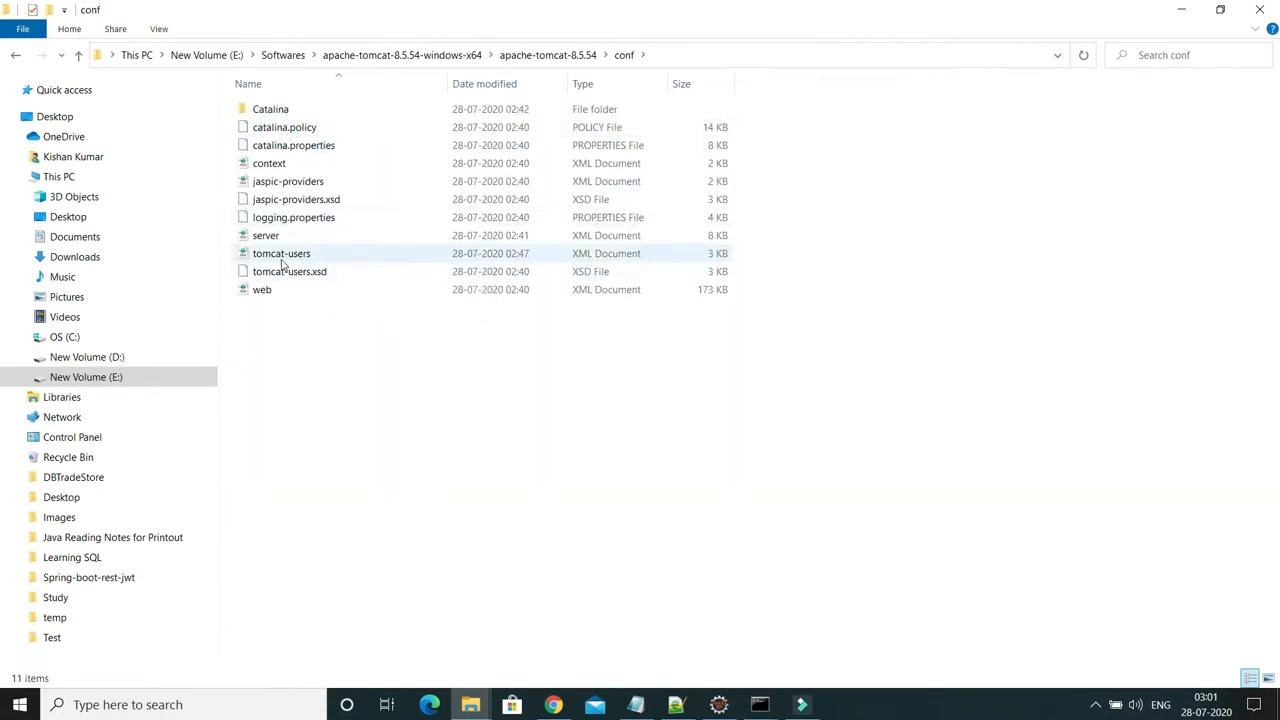
right_click(283, 262)
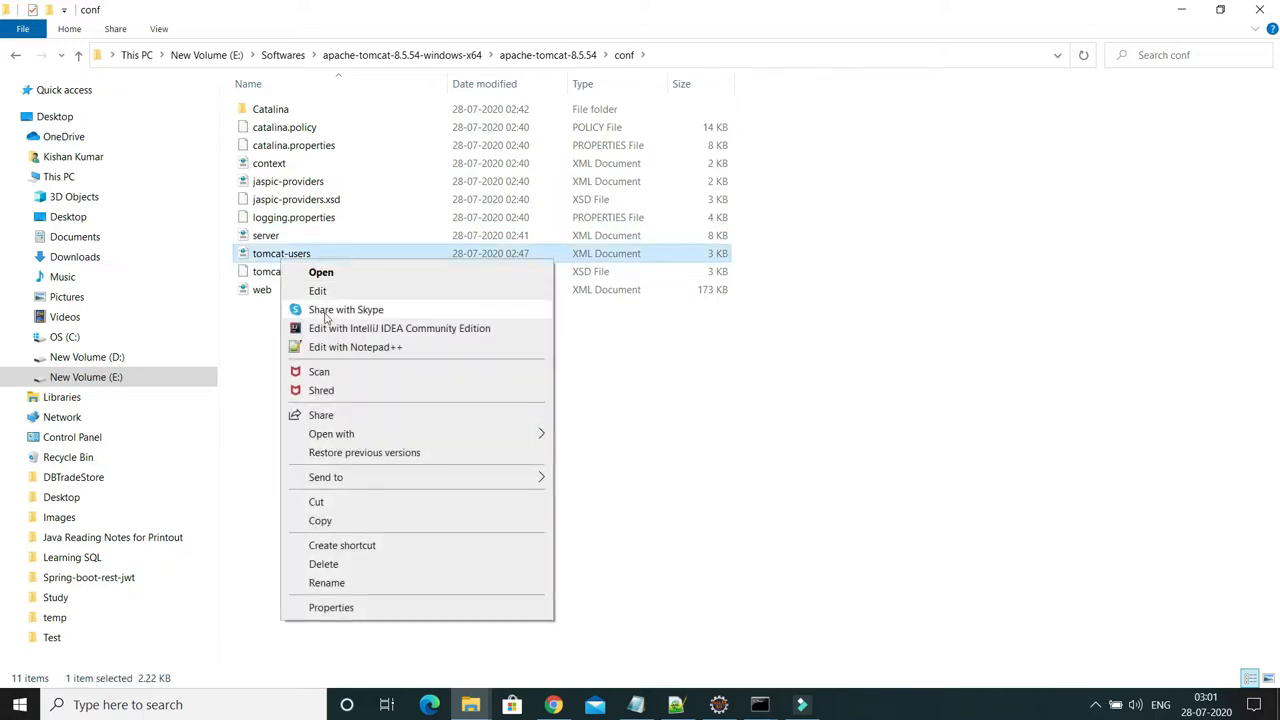
left_click(340, 348)
scroll(340, 350, "down", 10)
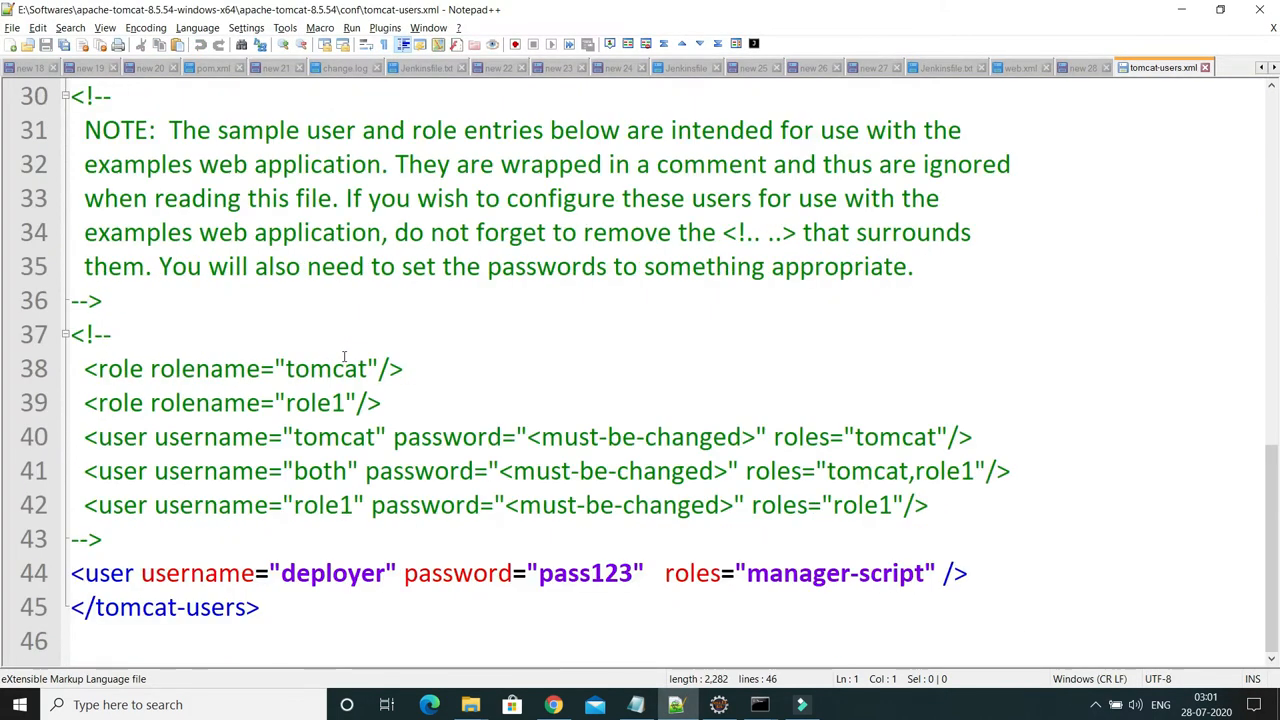
Review line 44's deployment user, with its username, password and manager-script role, then go back to the steps notes
left_click_drag(977, 573, 105, 585)
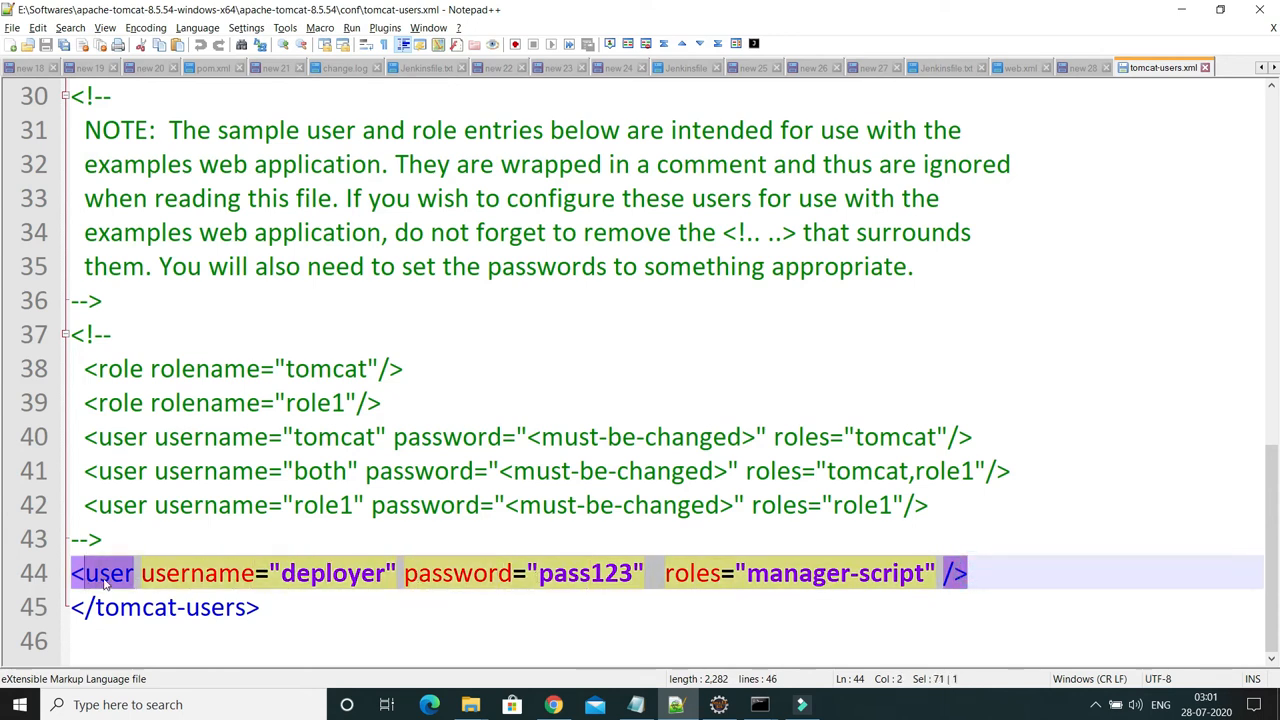
left_click(90, 509)
left_click_drag(90, 509, 933, 508)
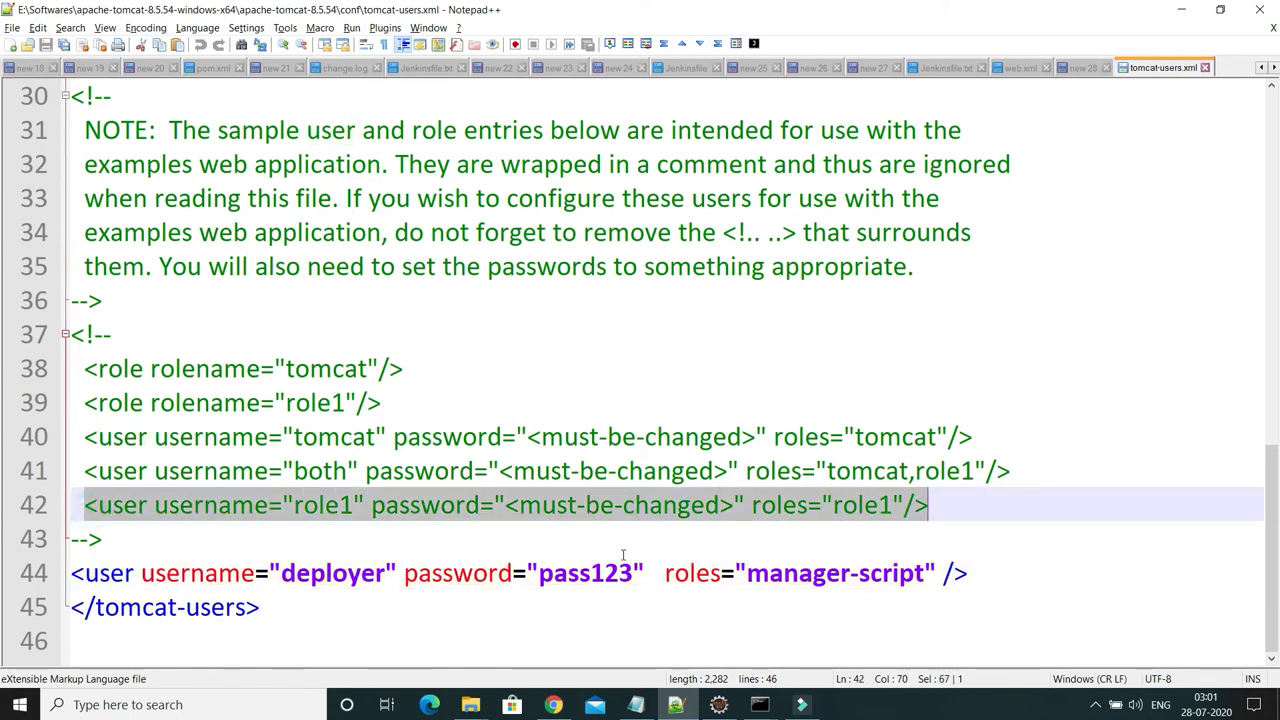
double_click(229, 573)
left_click(232, 573)
double_click(312, 574)
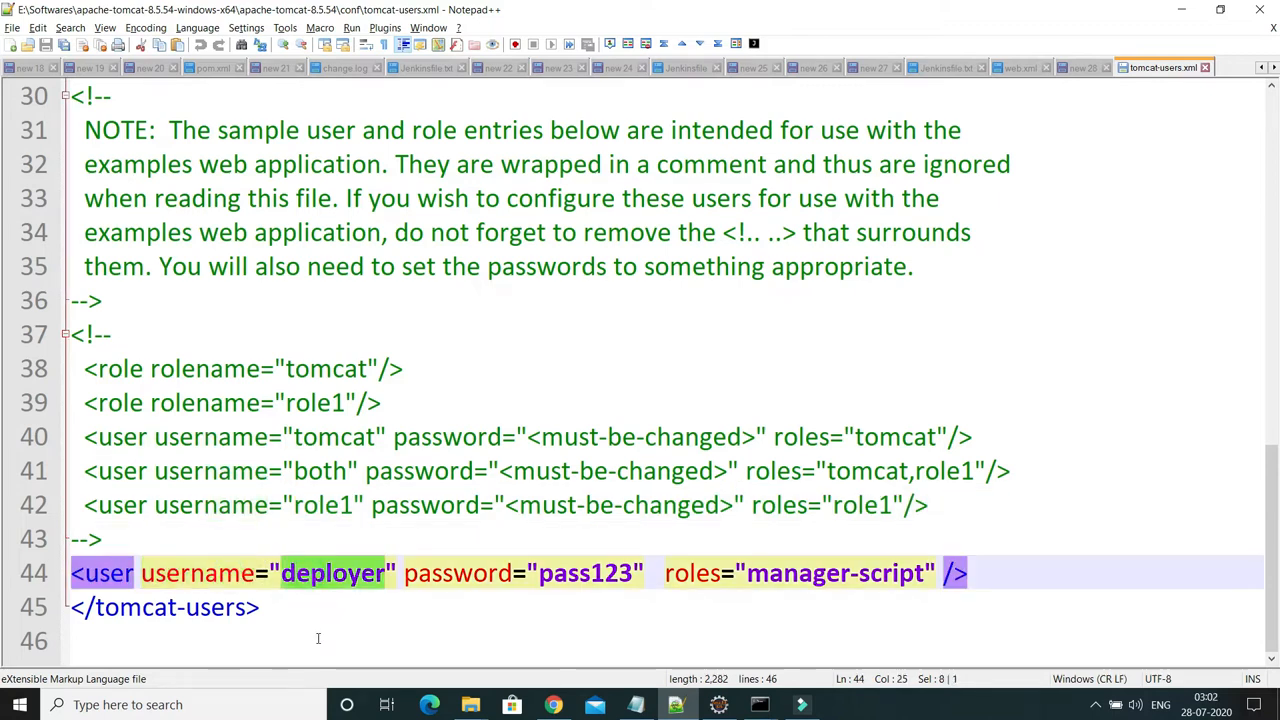
double_click(595, 578)
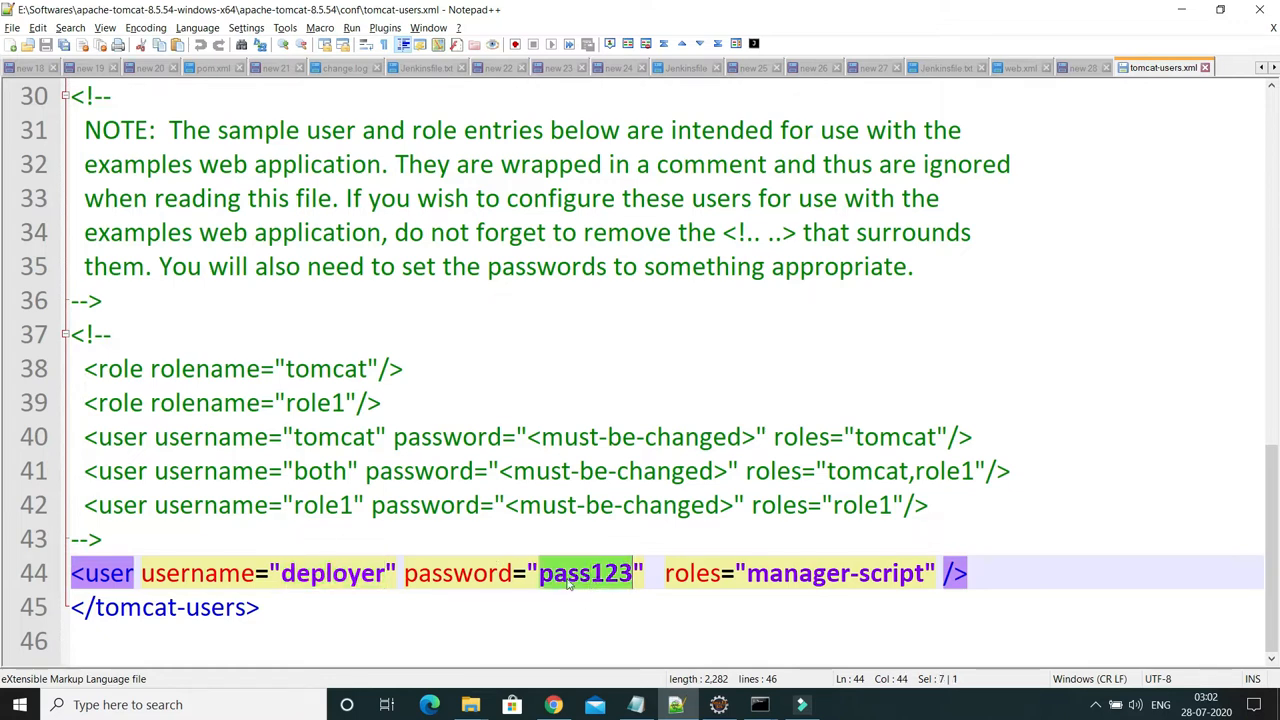
double_click(700, 573)
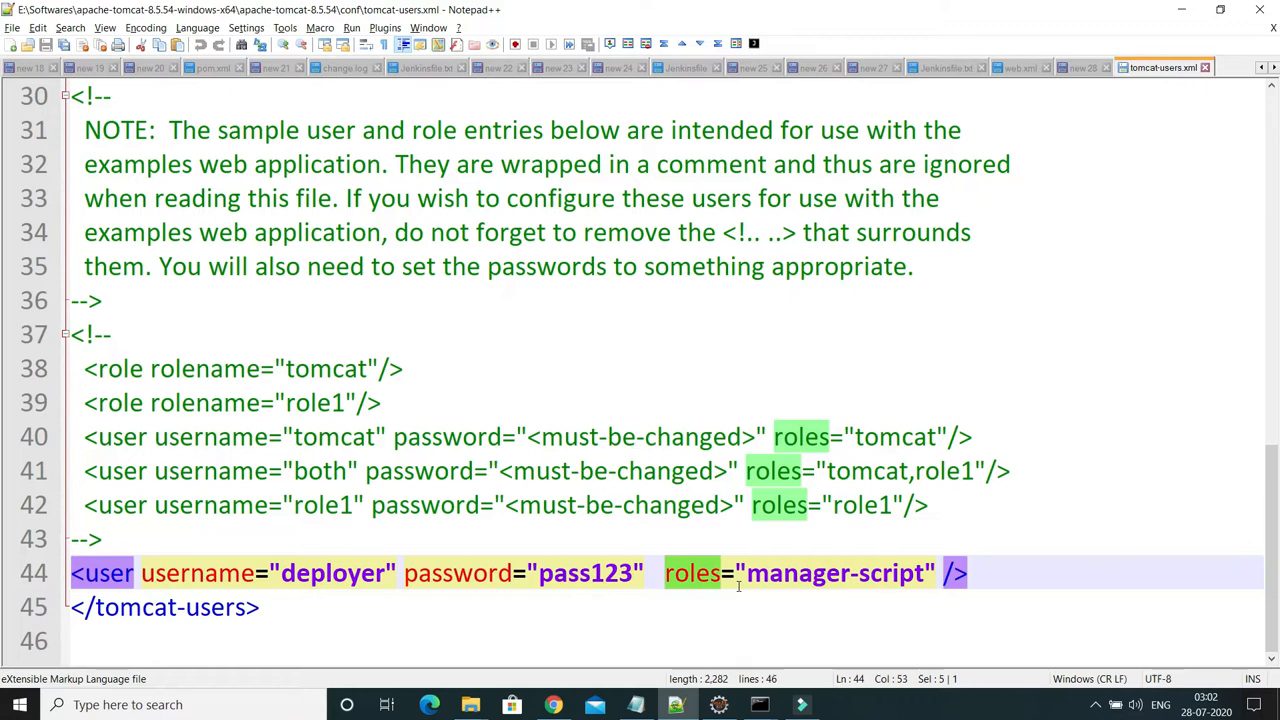
left_click(1086, 70)
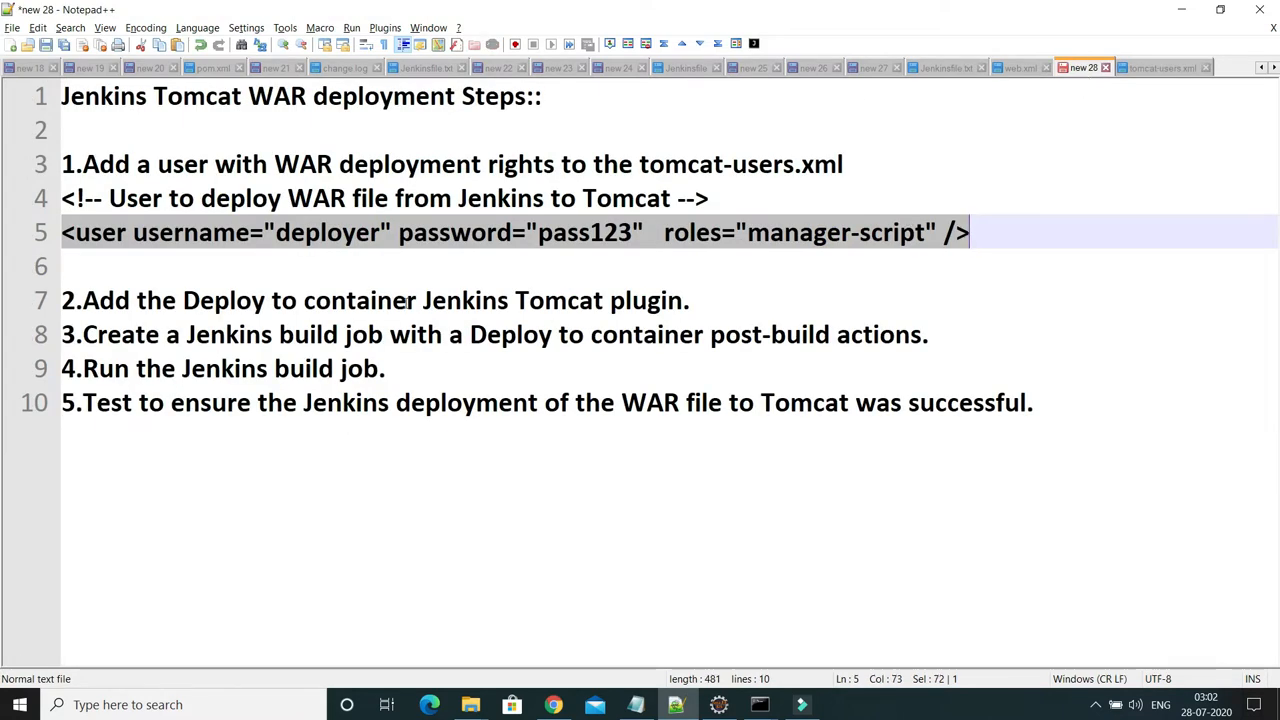
Copy the phrase 'Deploy to container' from step 2 of the notes
left_click_drag(183, 302, 418, 302)
right_click(381, 303)
left_click(412, 328)
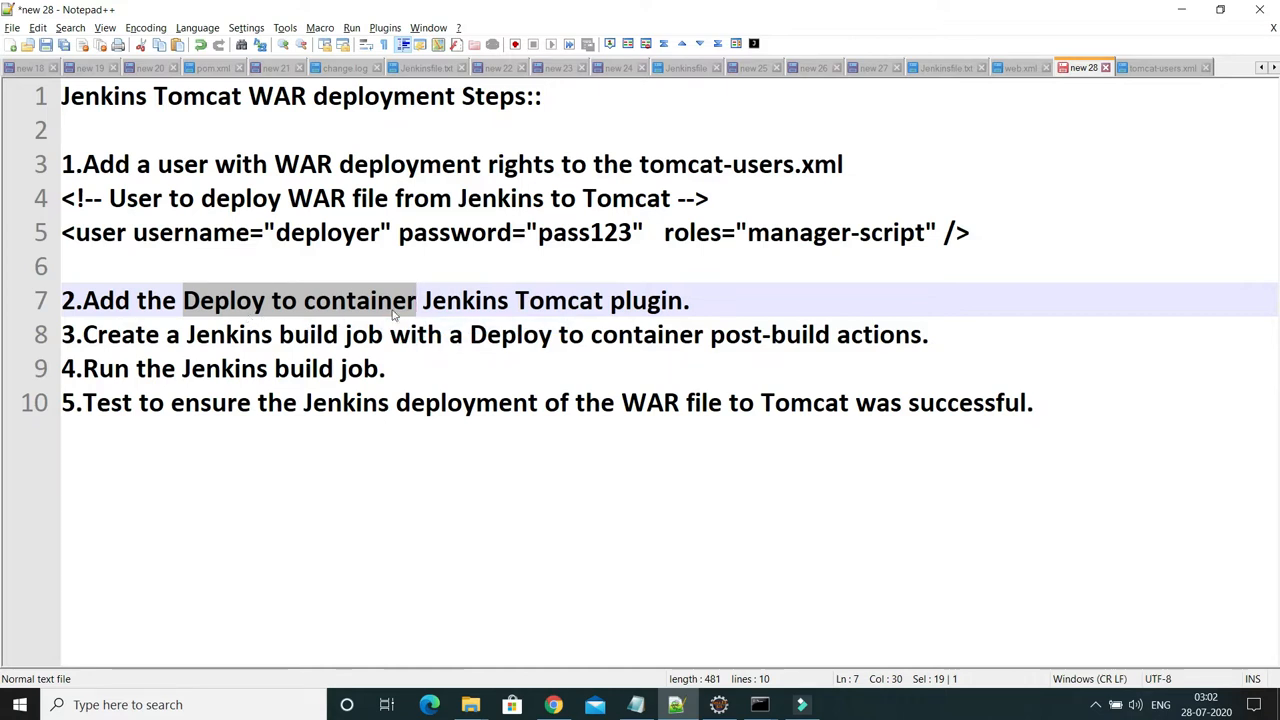
Show the Jenkins dashboard in Chrome and close the Global credentials tab
left_click(553, 704)
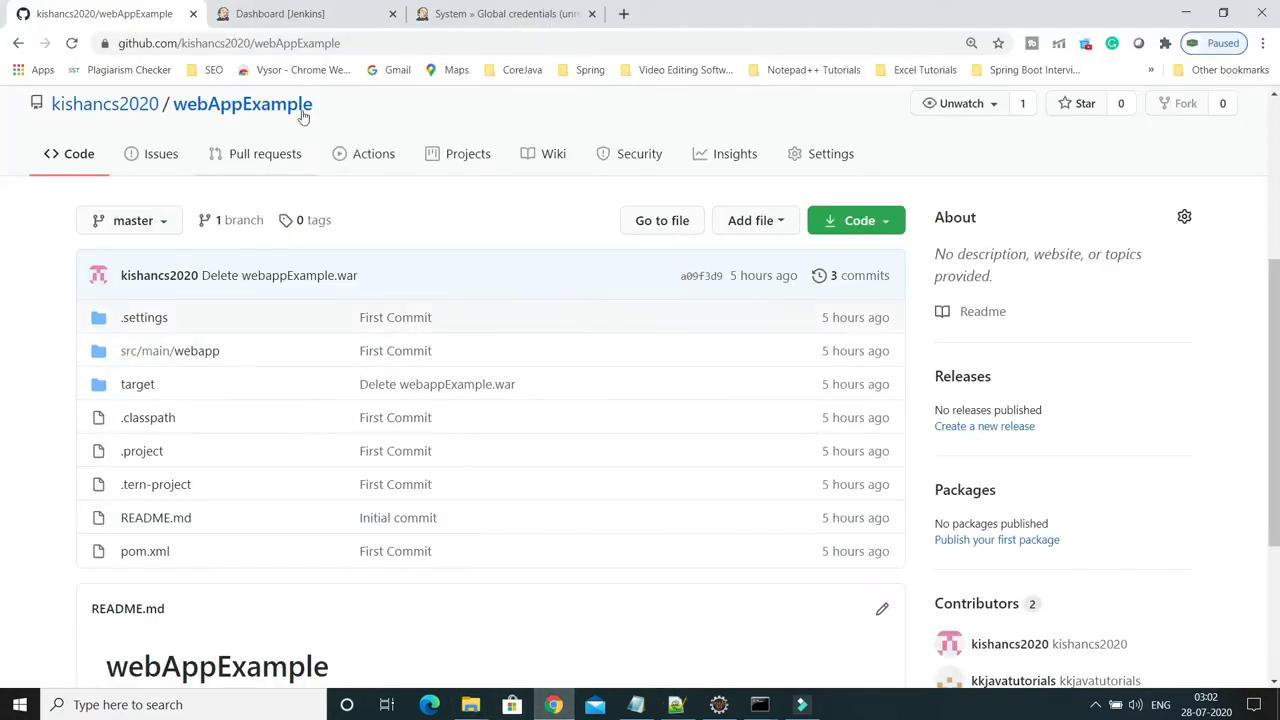
left_click(293, 14)
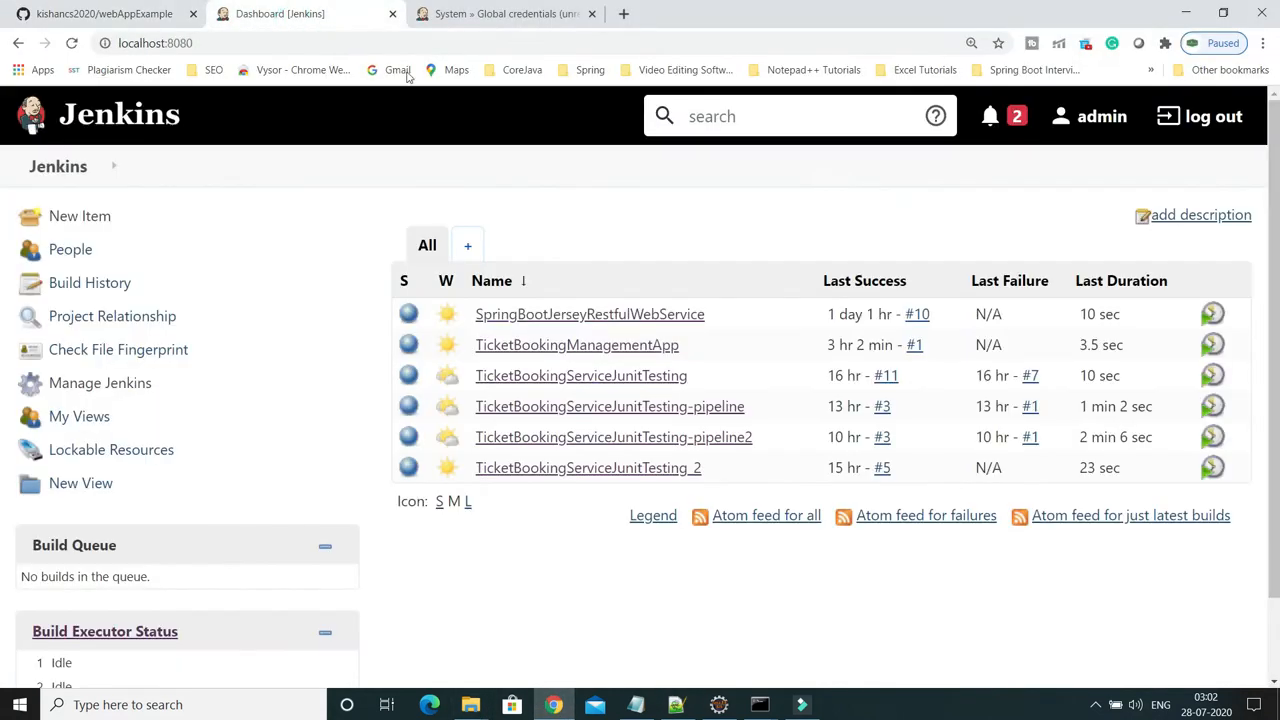
left_click(492, 14)
left_click(591, 14)
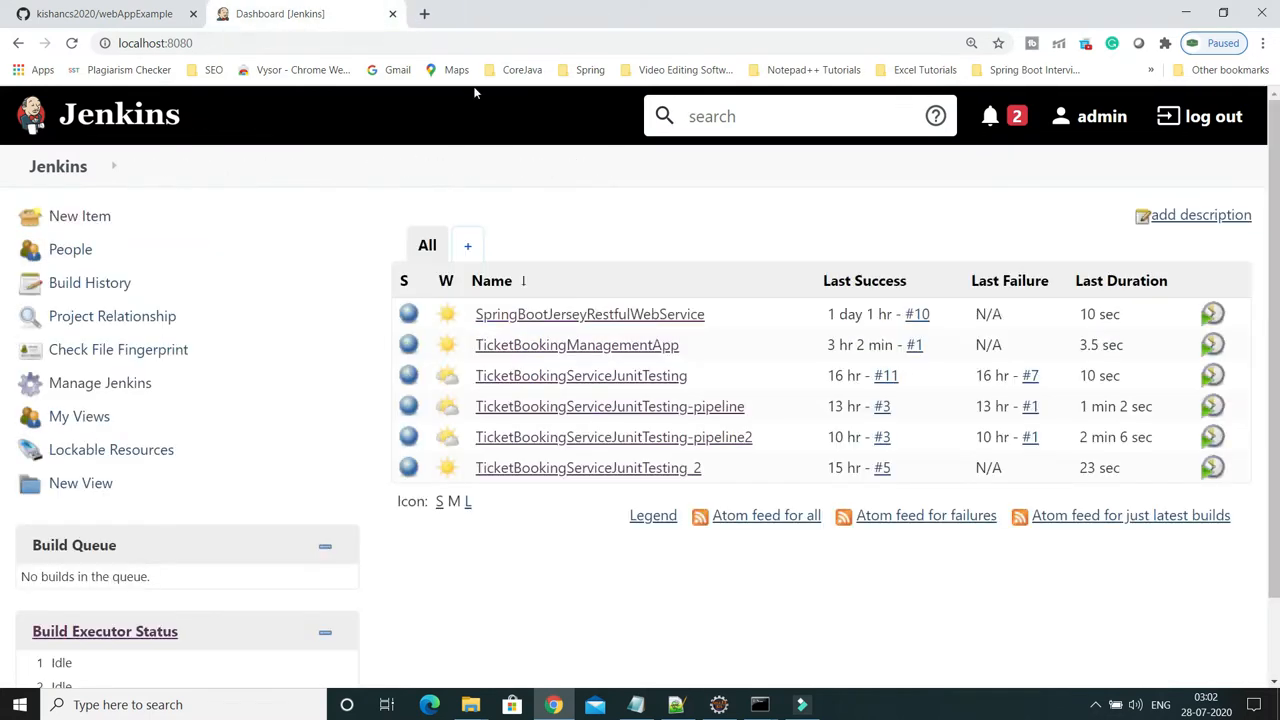
left_click(131, 382)
scroll(991, 490, "down", 2)
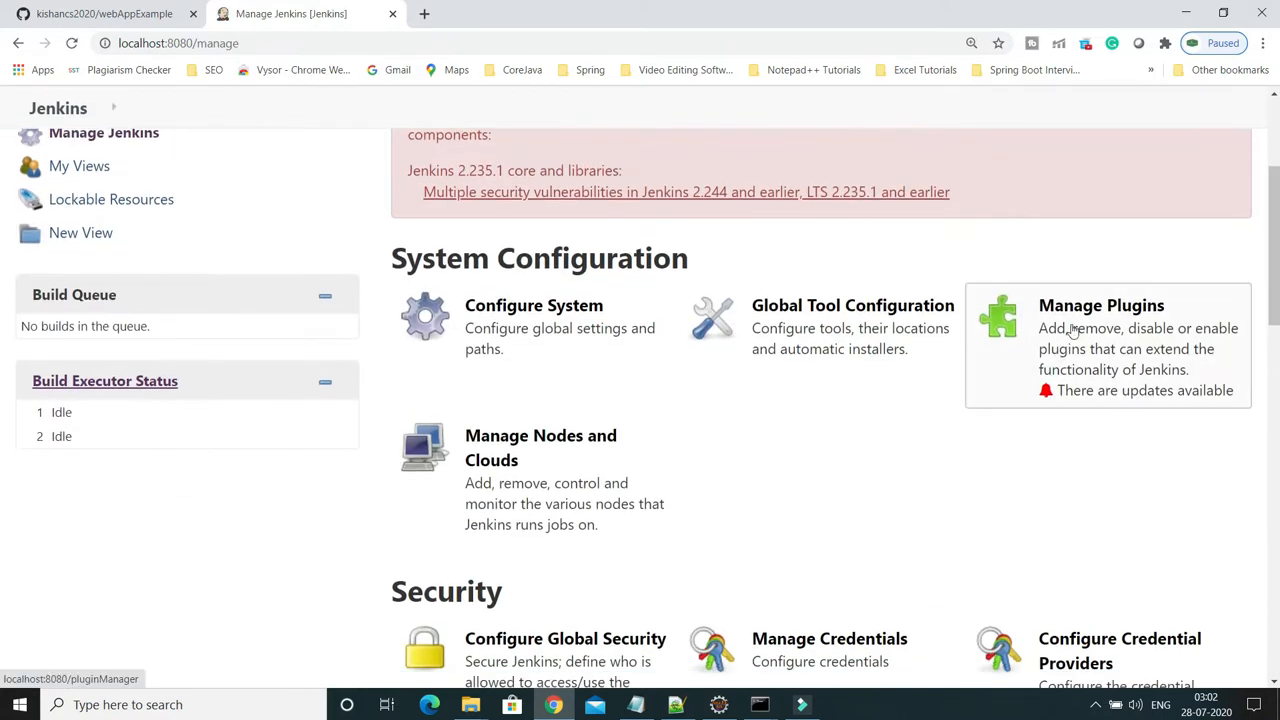
left_click(1078, 309)
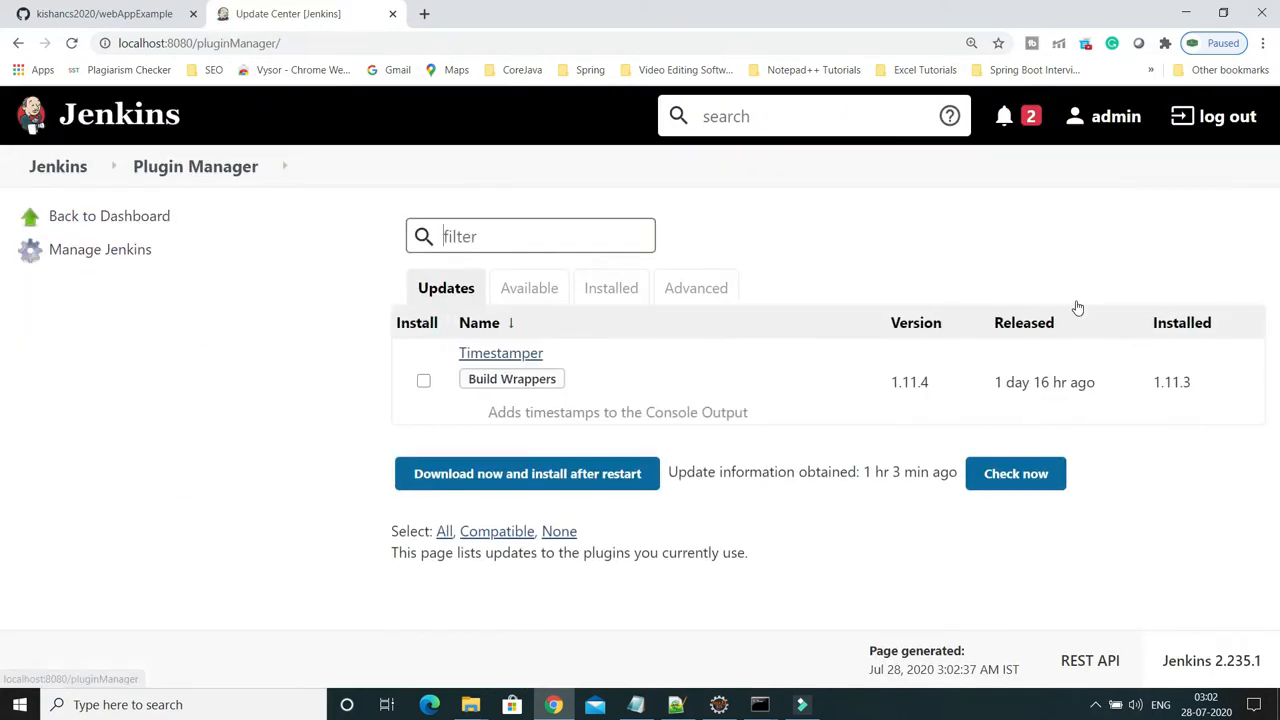
left_click(610, 289)
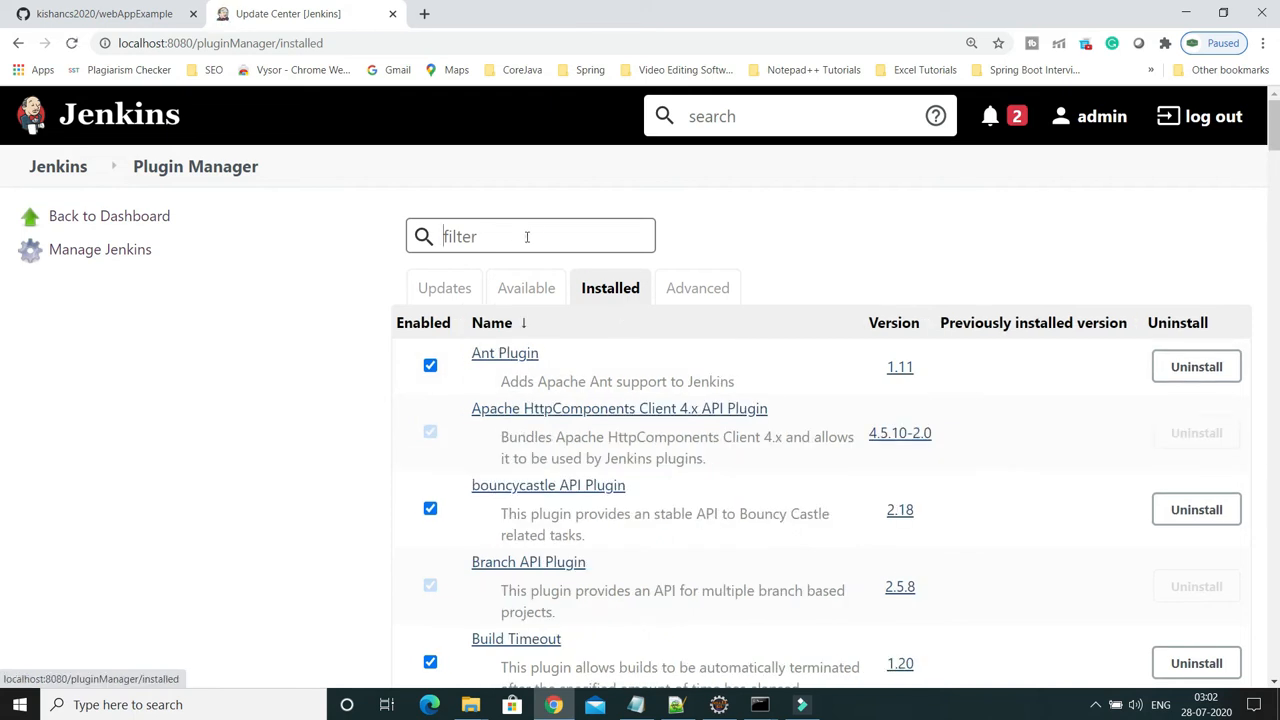
left_click(526, 237)
key("ctrl+v")
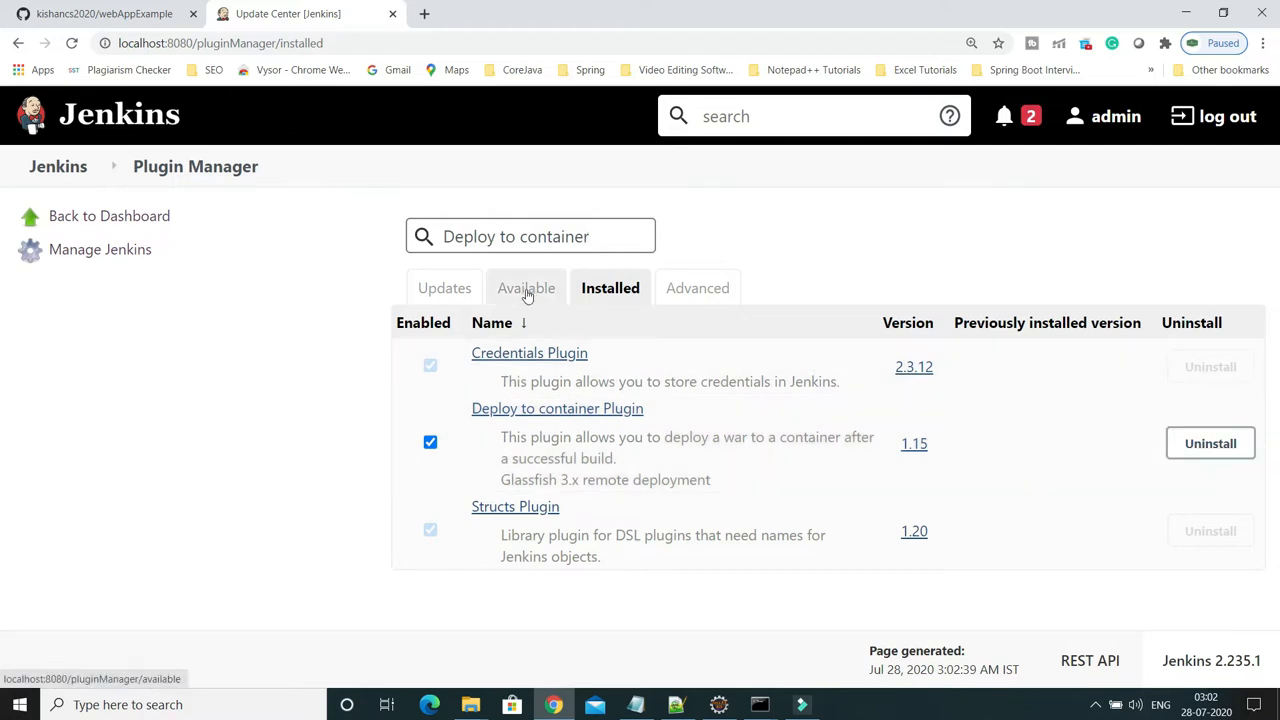
left_click(527, 290)
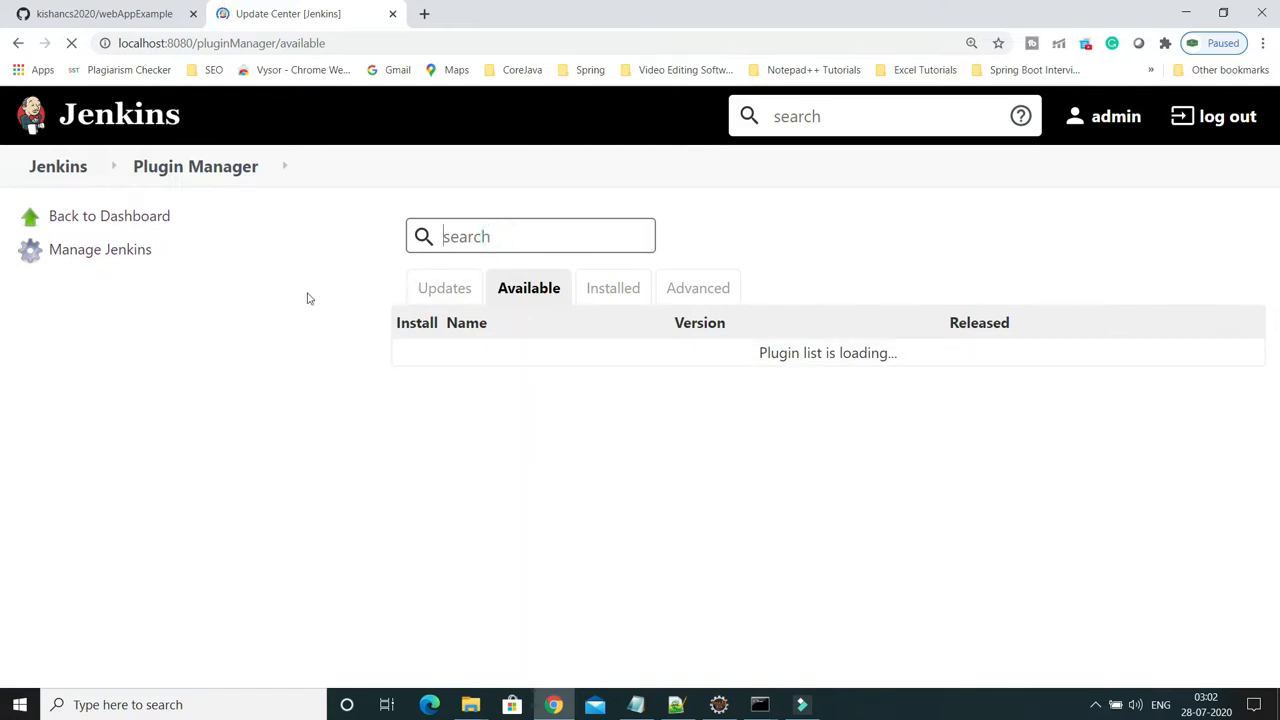
key("alt+Tab")
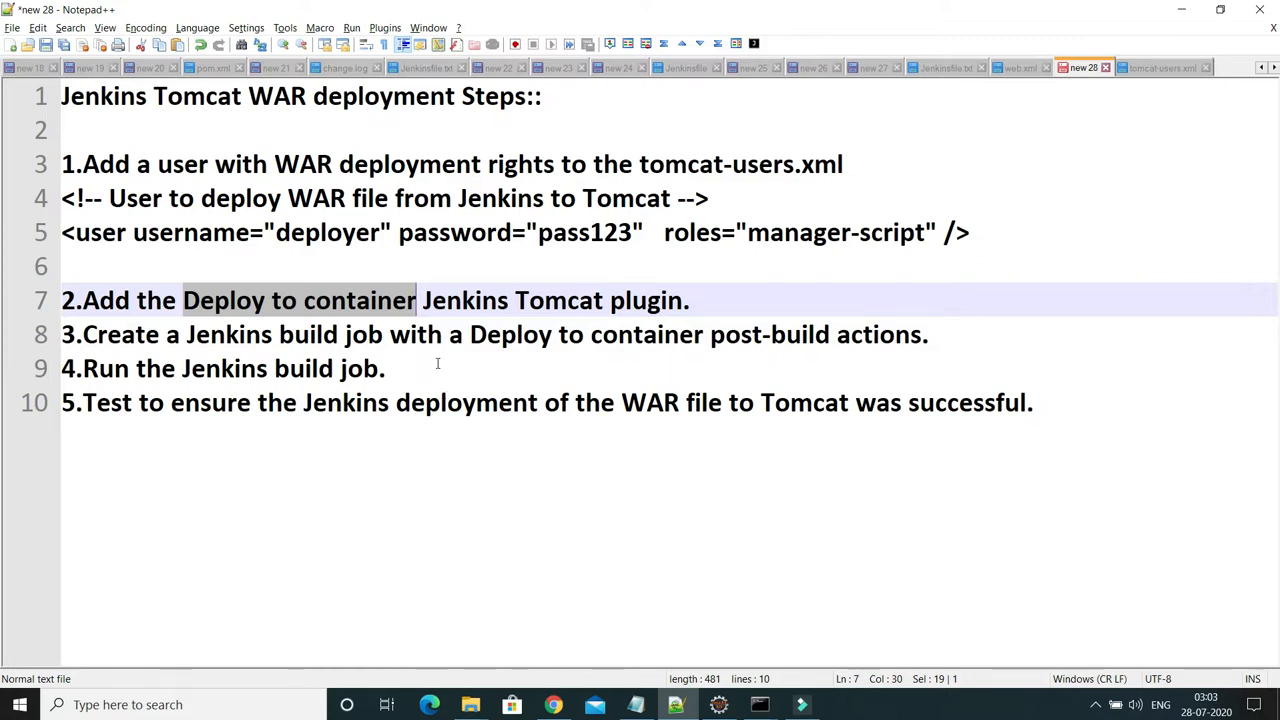
key("alt+Tab")
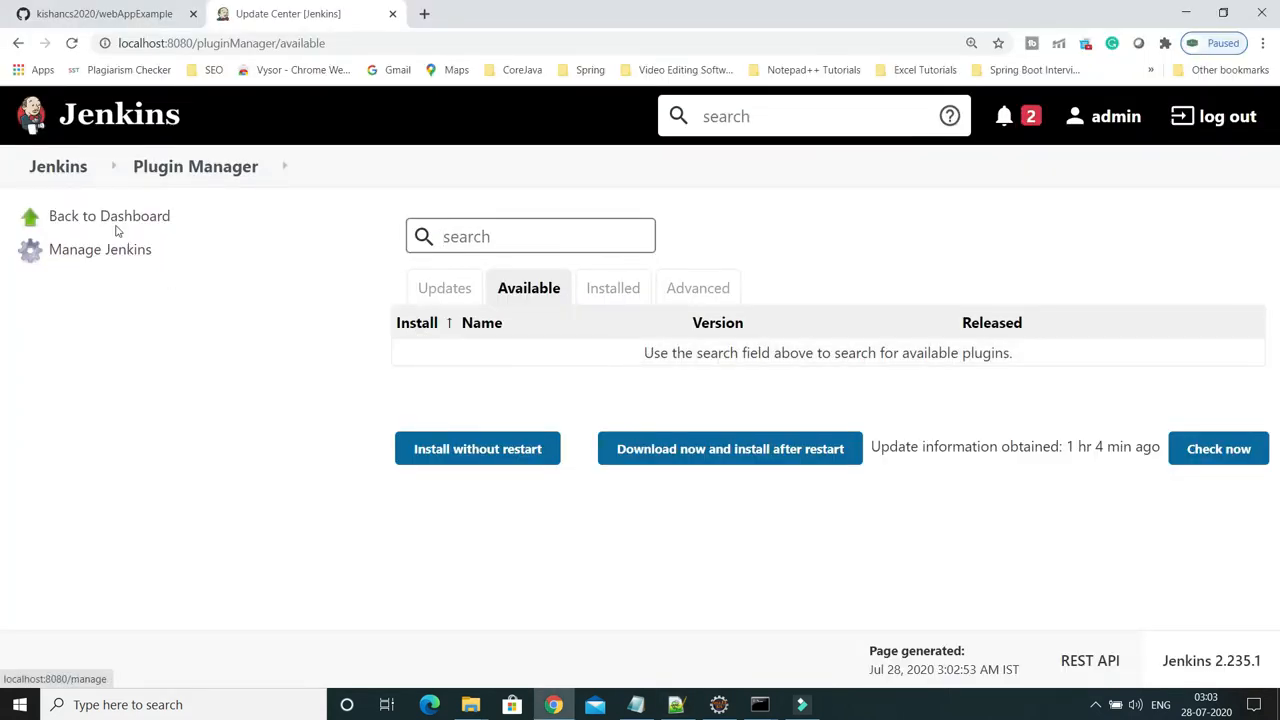
left_click(116, 218)
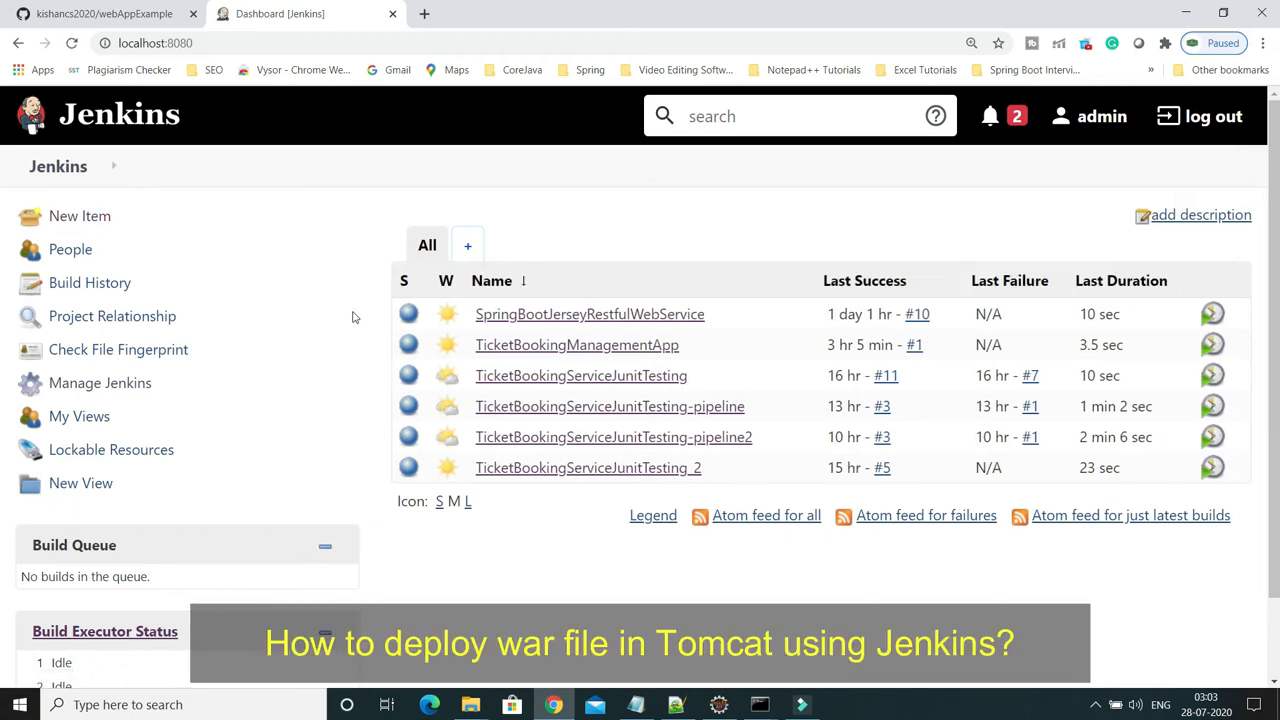
Create a Maven project job named webAppExample, taking the name from the GitHub repository address
left_click(73, 220)
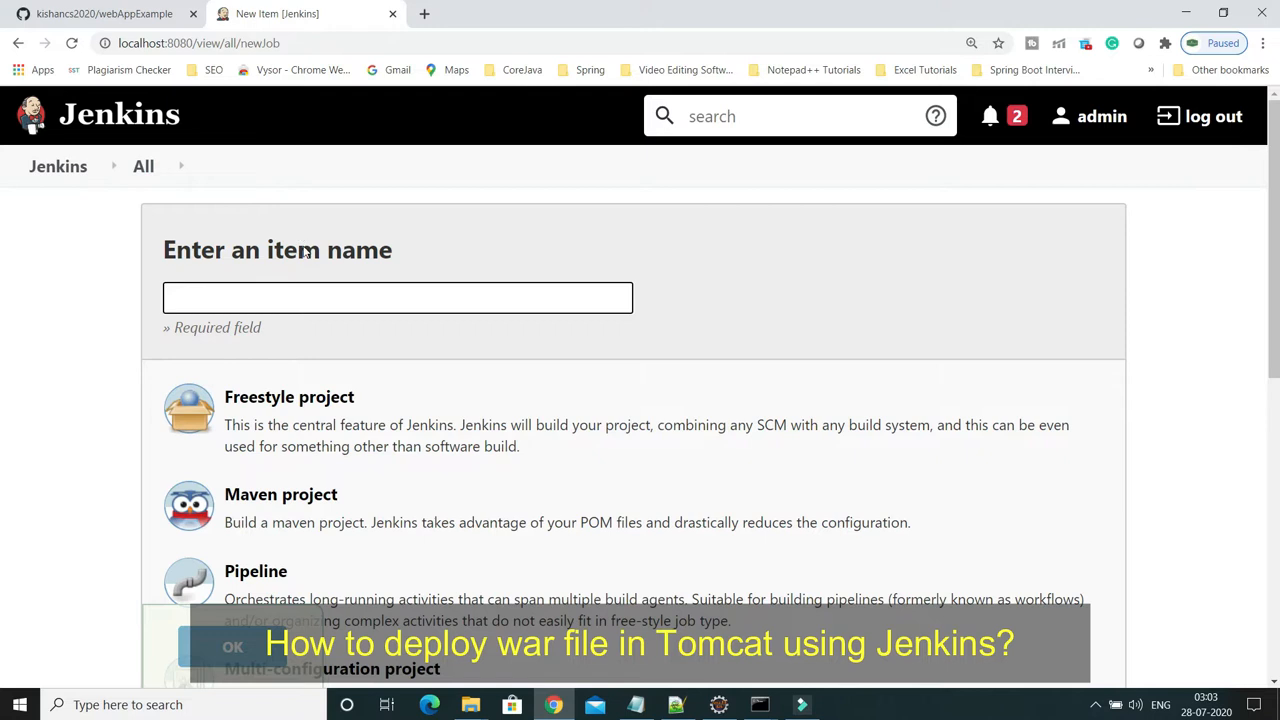
left_click(150, 14)
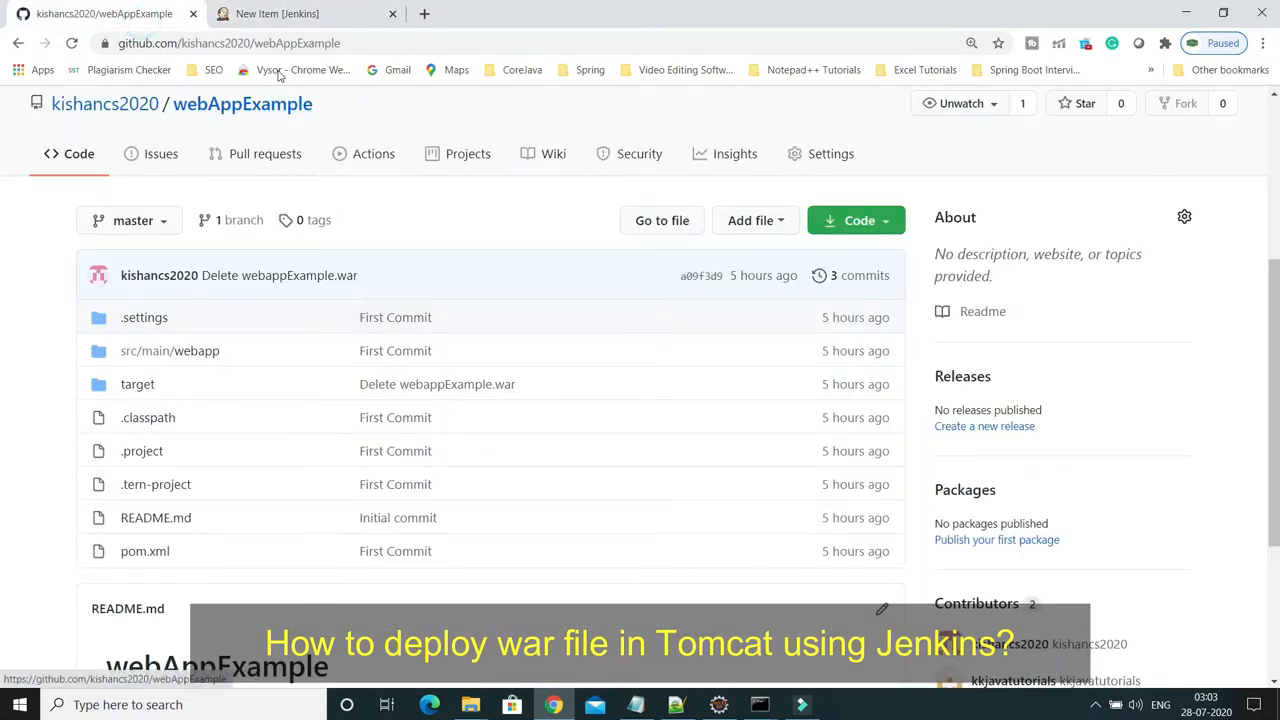
left_click_drag(258, 50, 343, 47)
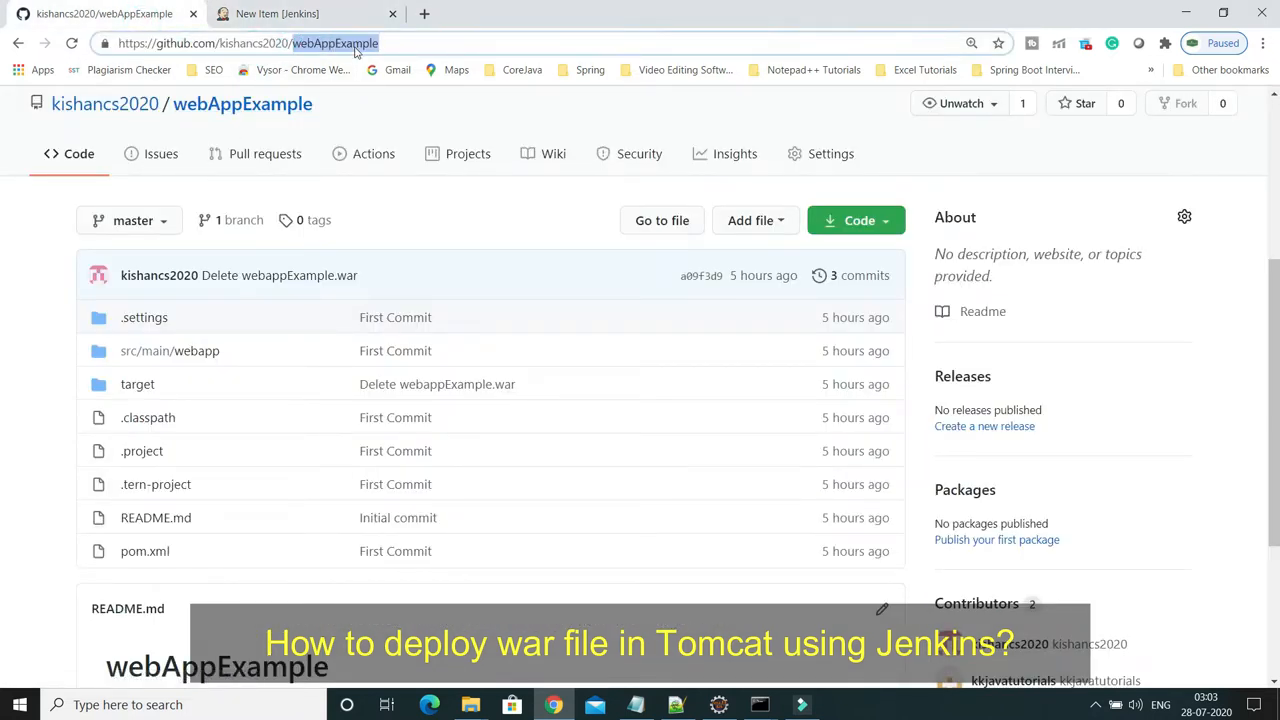
left_click(300, 14)
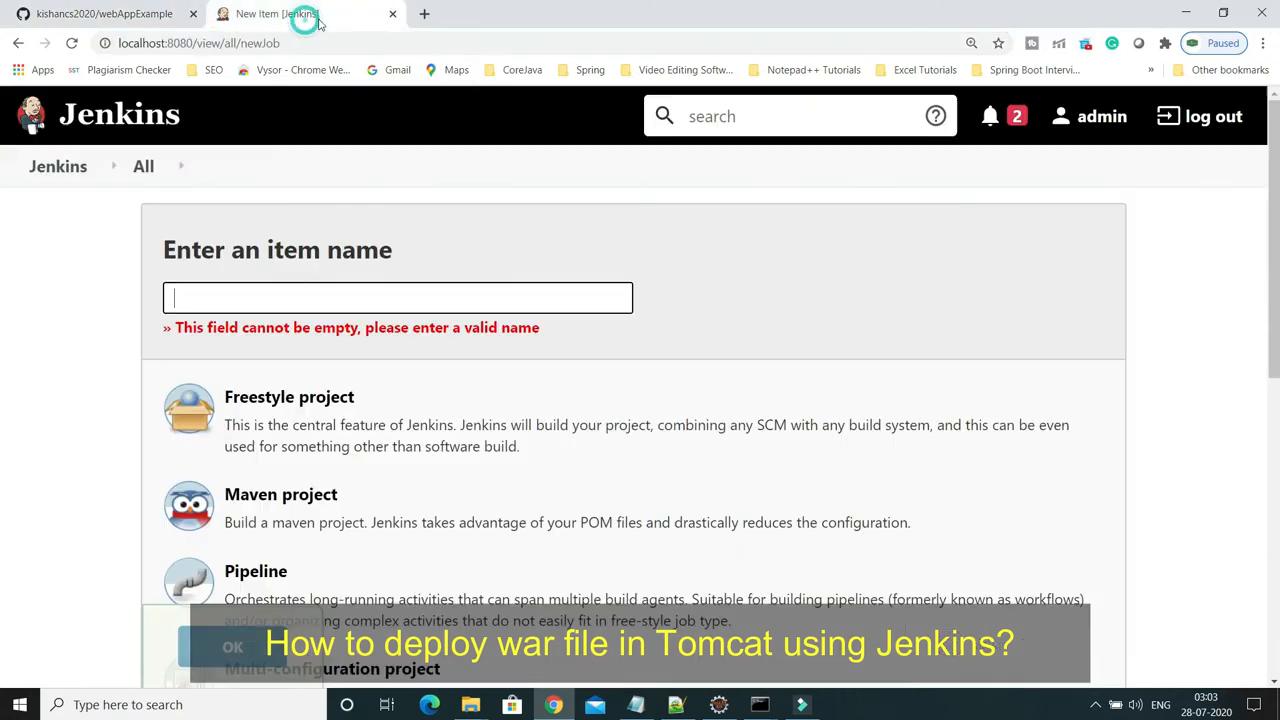
left_click(290, 296)
key("ctrl+v")
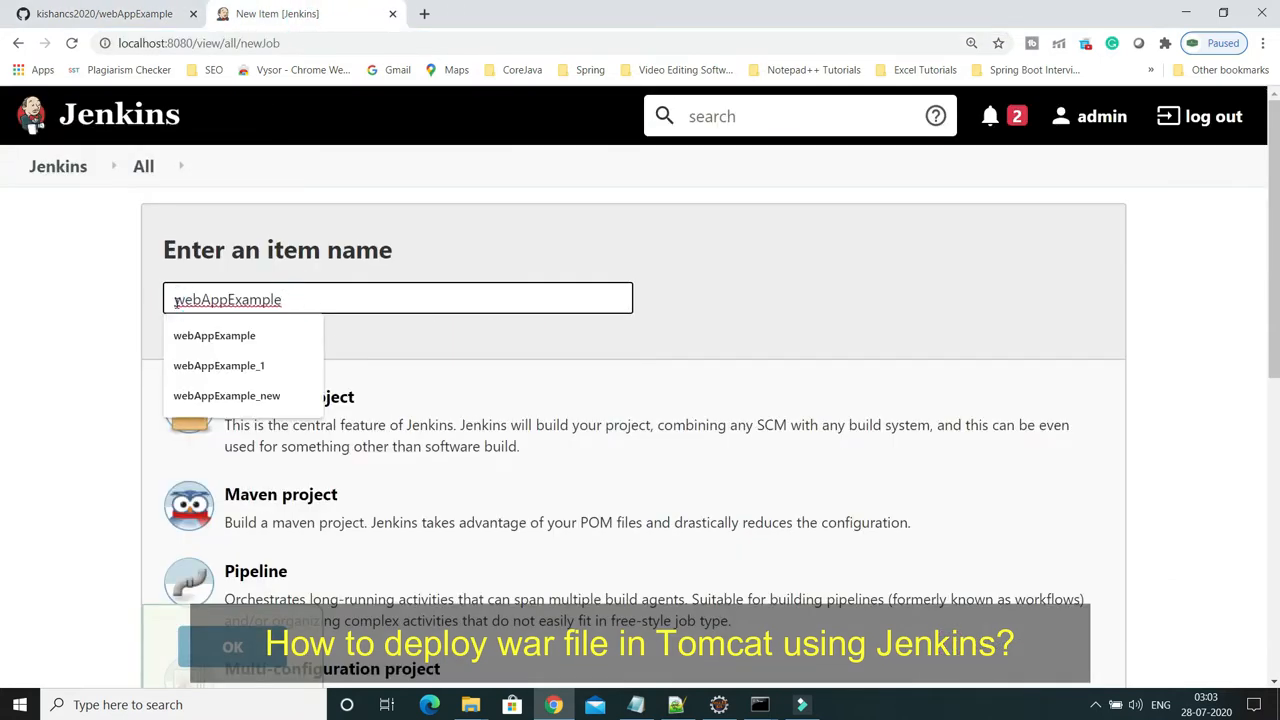
left_click(490, 263)
scroll(497, 412, "down", 1)
scroll(497, 412, "down", 1)
left_click(292, 340)
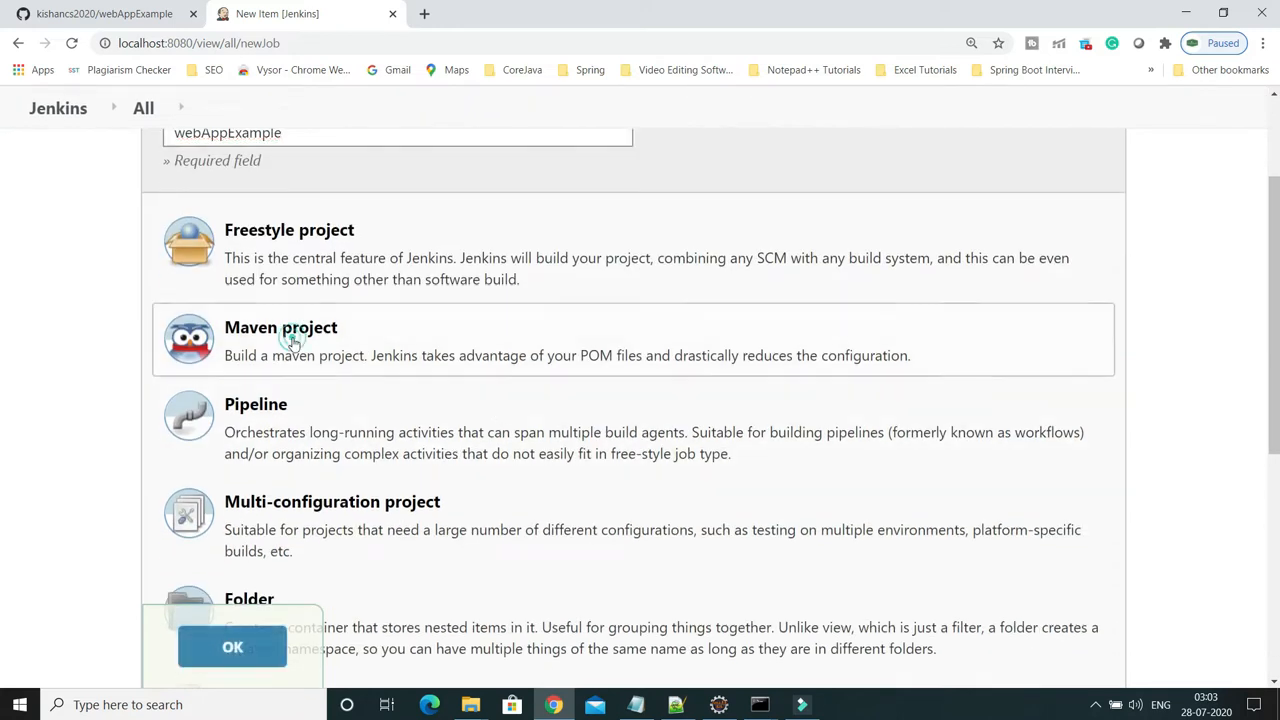
left_click(232, 645)
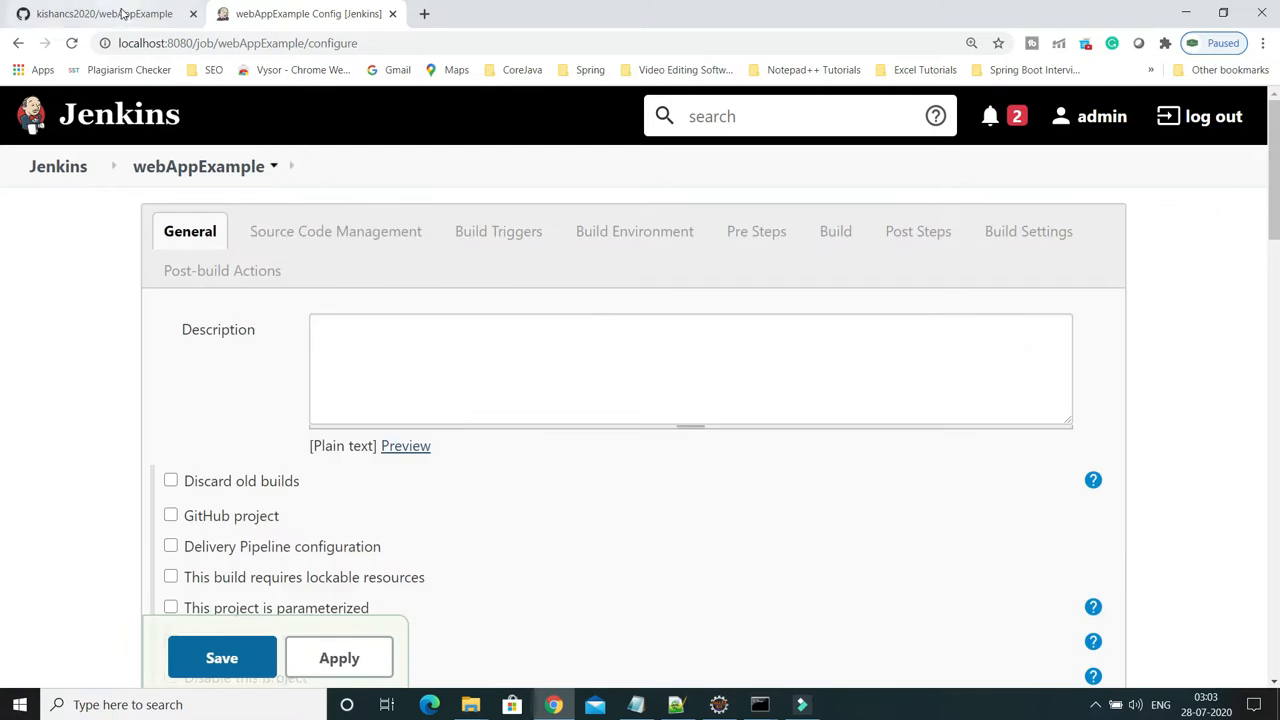
Select Git source control and paste the repository's HTTPS clone URL from GitHub as Repository URL
left_click(120, 14)
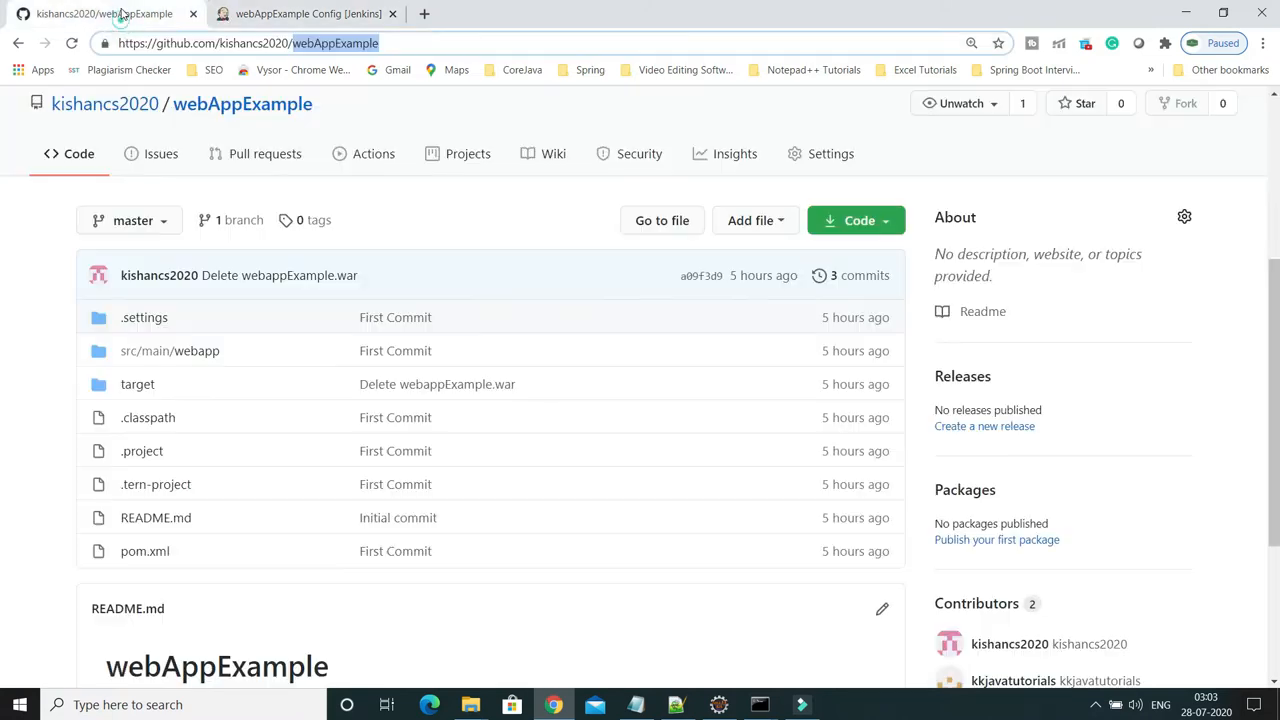
left_click(884, 226)
left_click(870, 324)
left_click(308, 17)
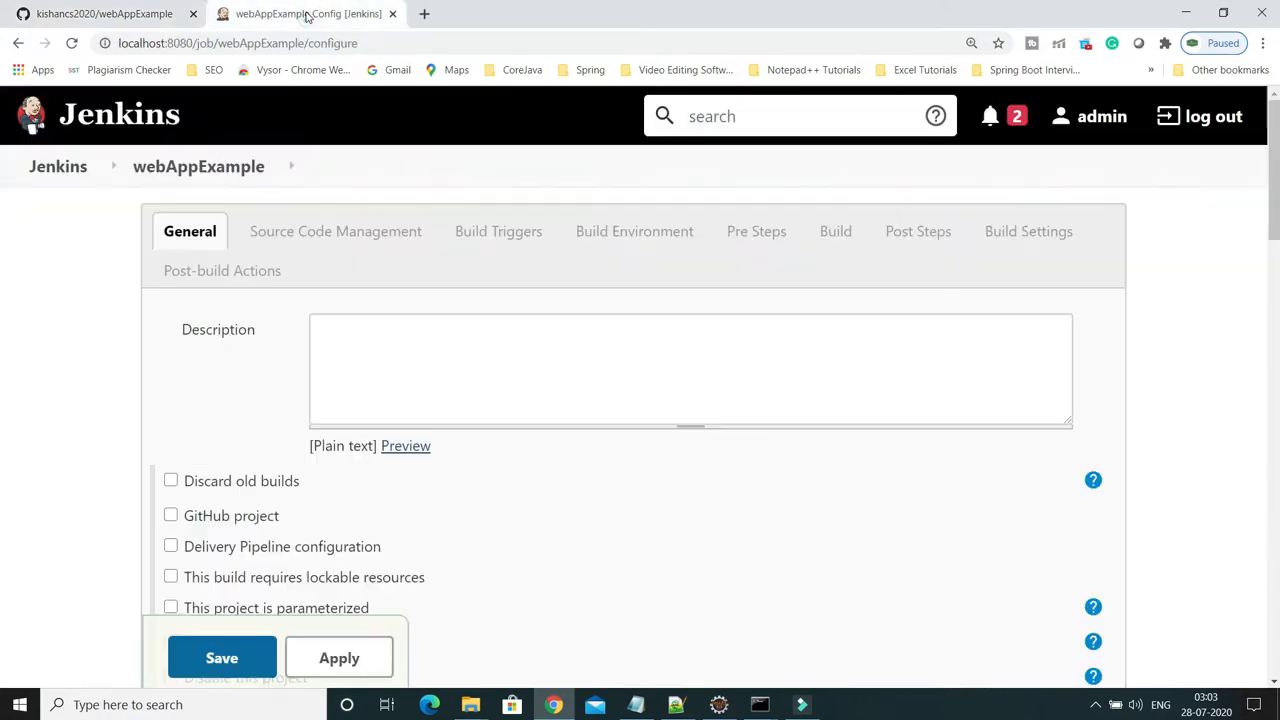
scroll(600, 410, "down", 5)
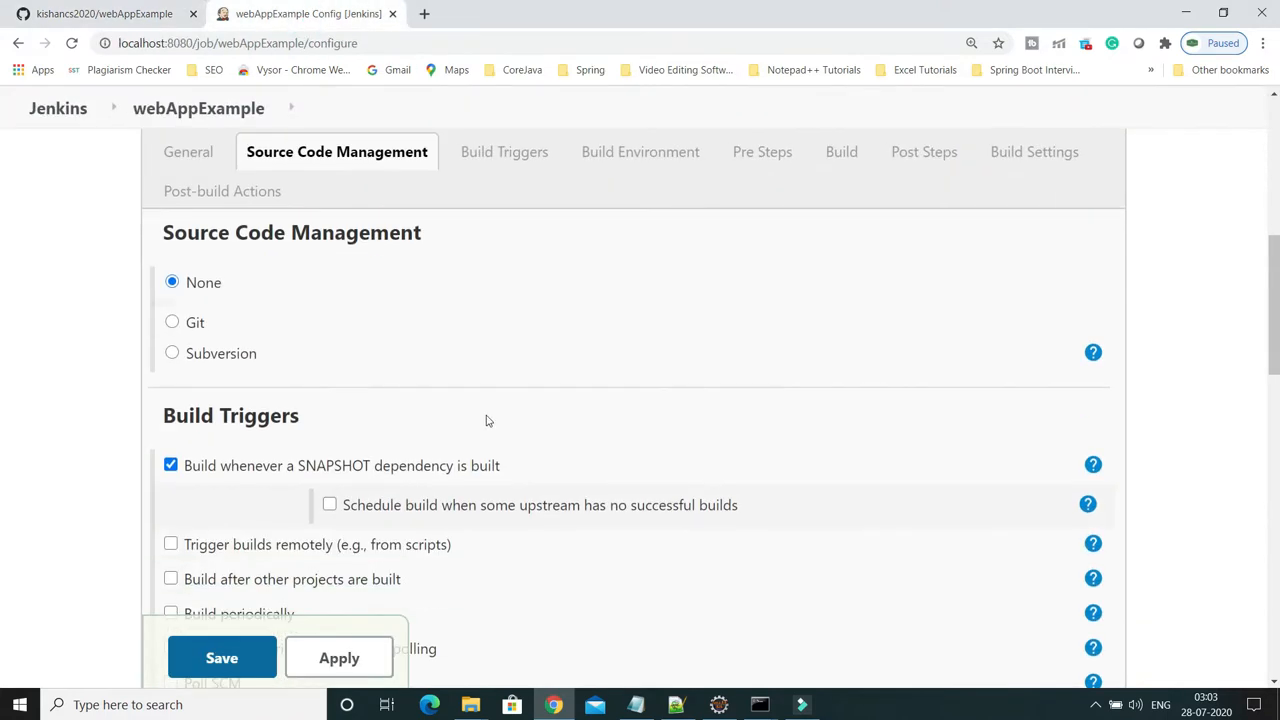
left_click(172, 323)
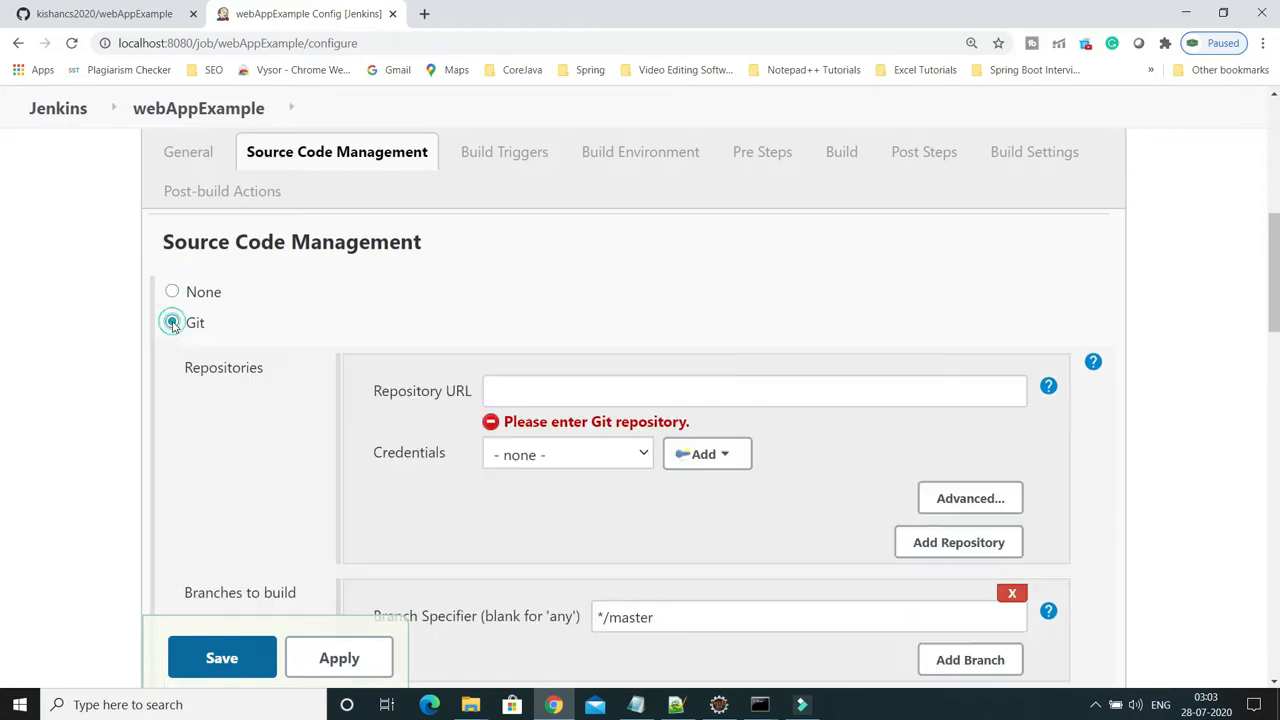
left_click(549, 395)
key("ctrl+v")
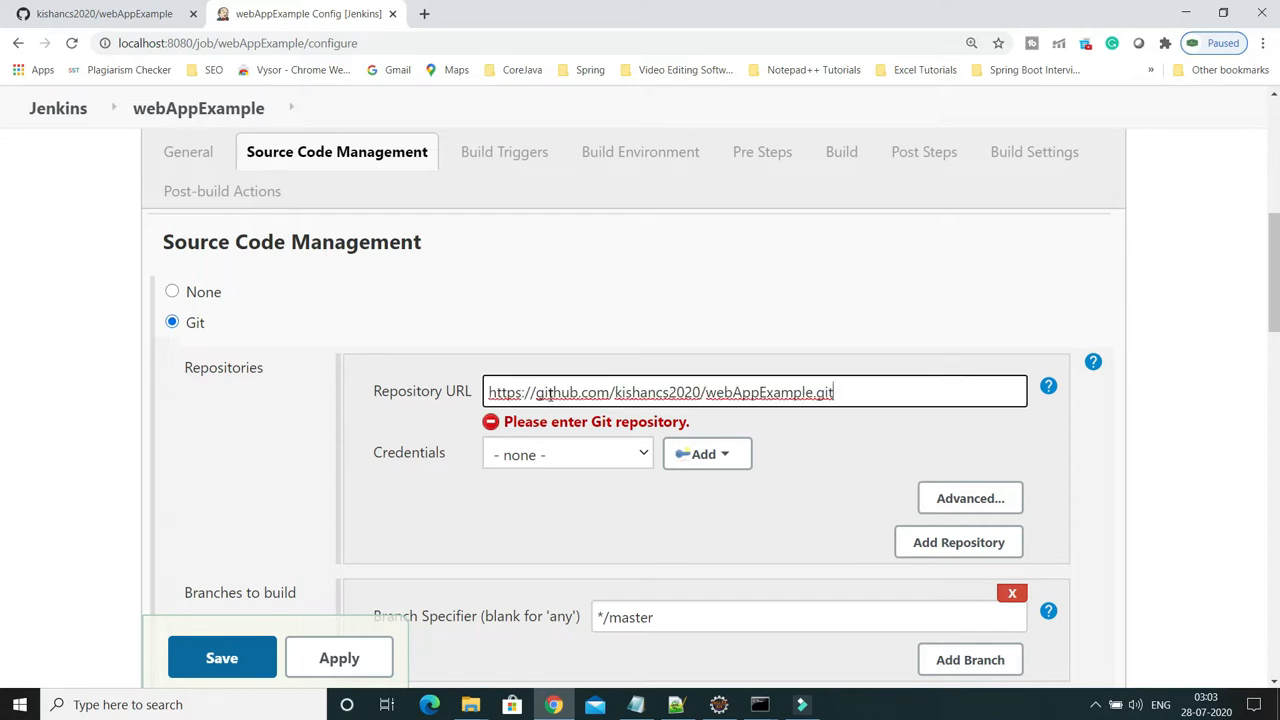
left_click(643, 507)
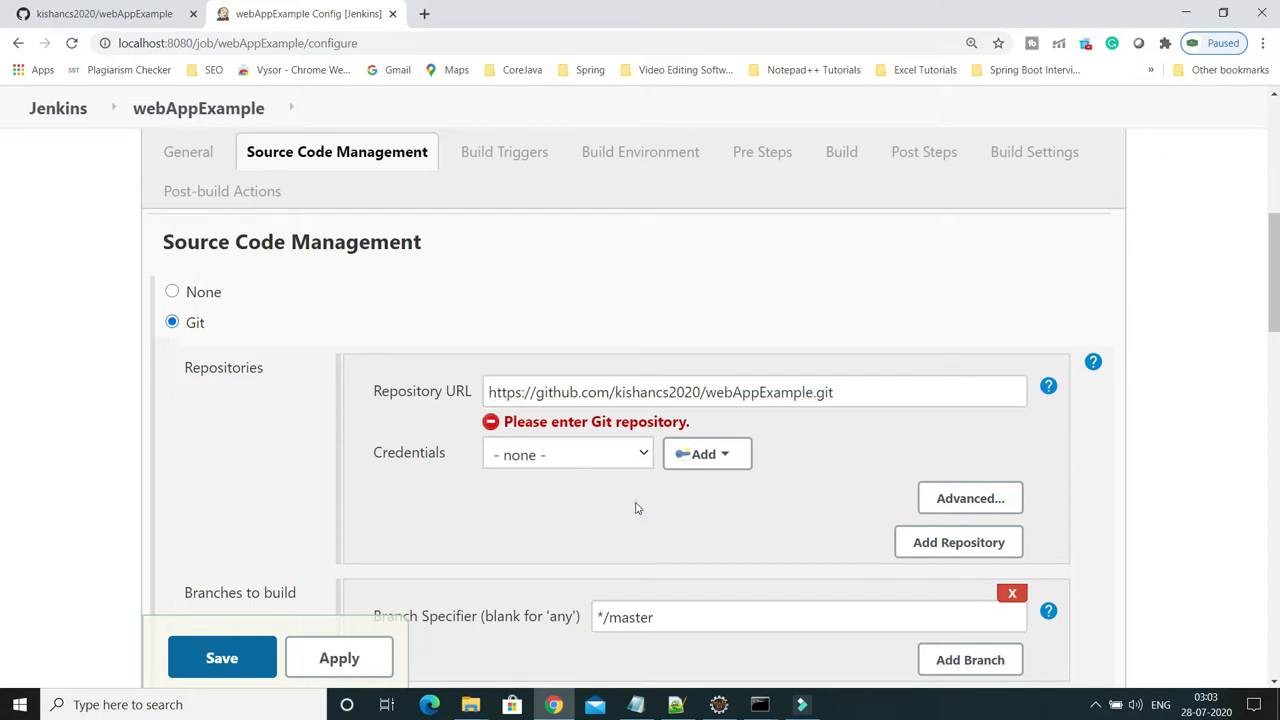
Confirm the branch is */master and check the available credentials and the entered repository URL
scroll(612, 516, "down", 2)
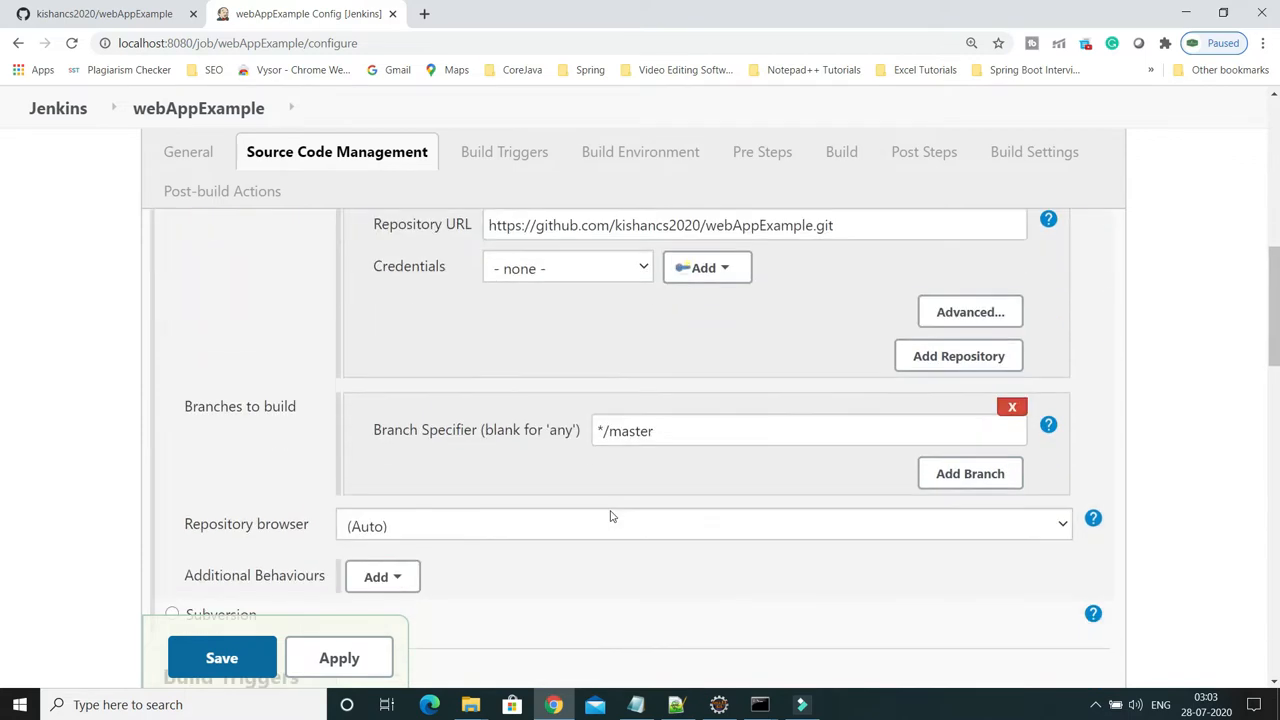
left_click_drag(606, 431, 674, 433)
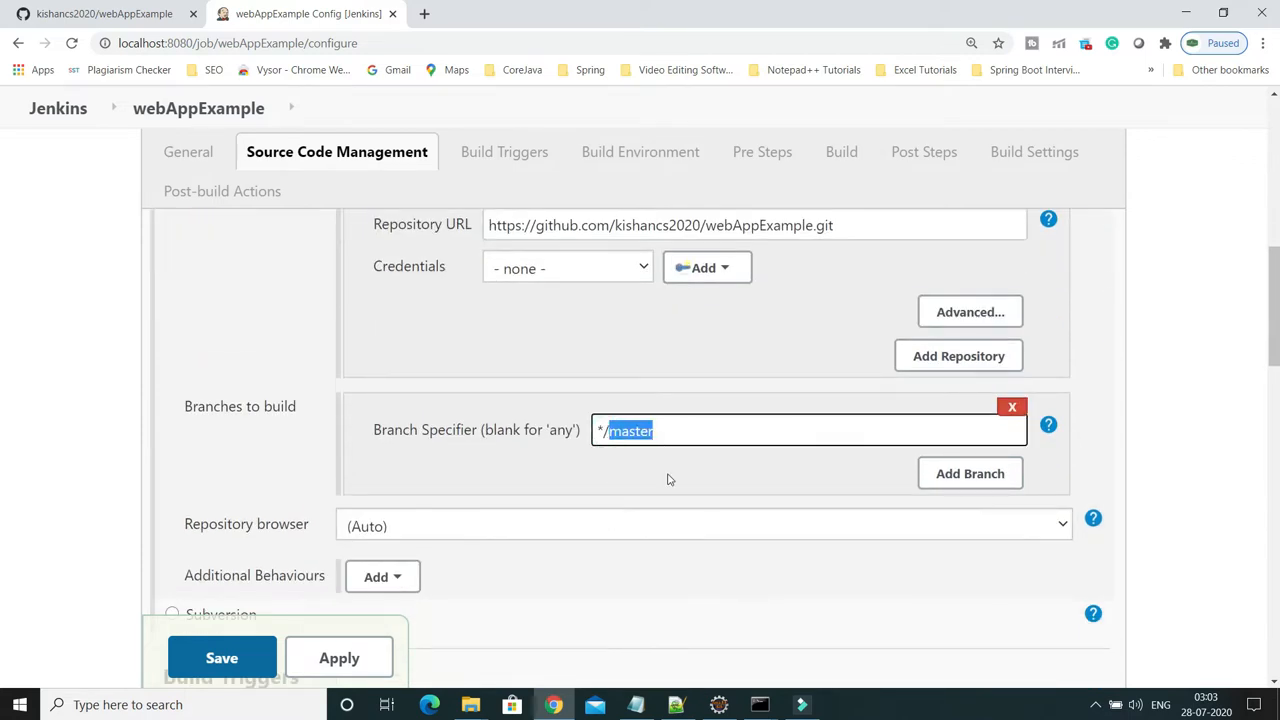
scroll(643, 471, "down", 2)
scroll(640, 466, "up", 3)
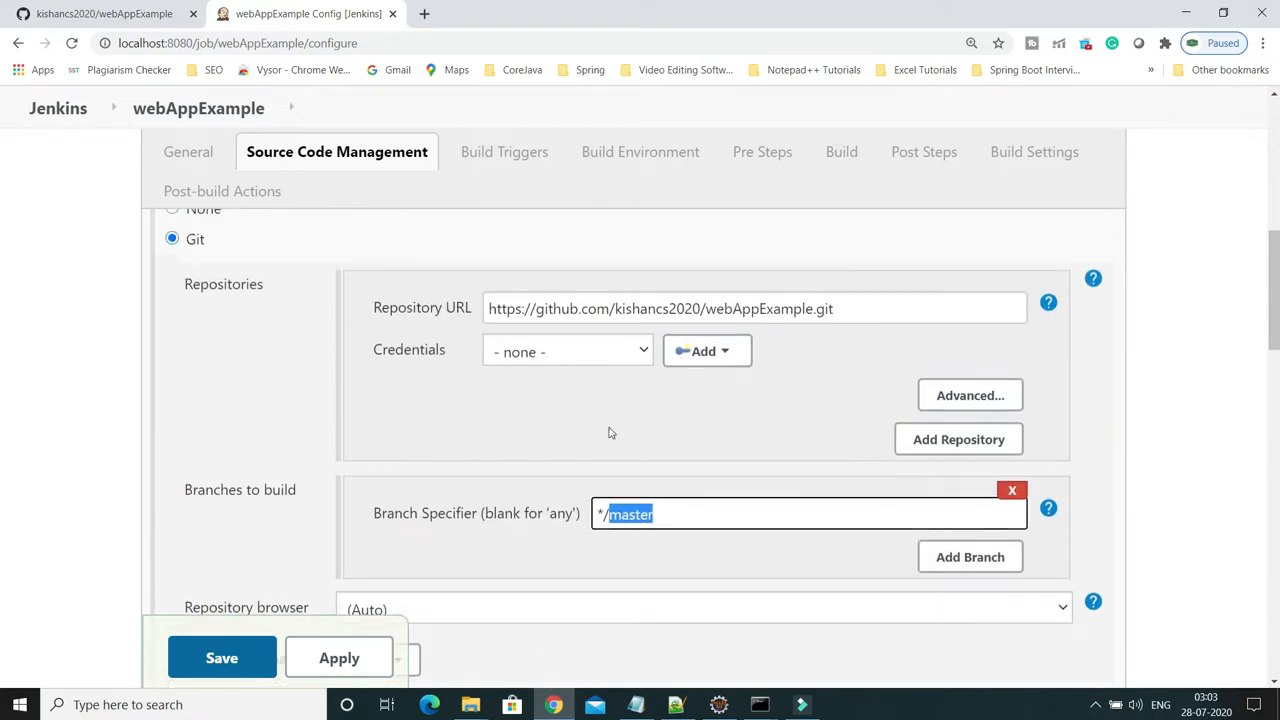
left_click(643, 353)
left_click_drag(845, 310, 492, 312)
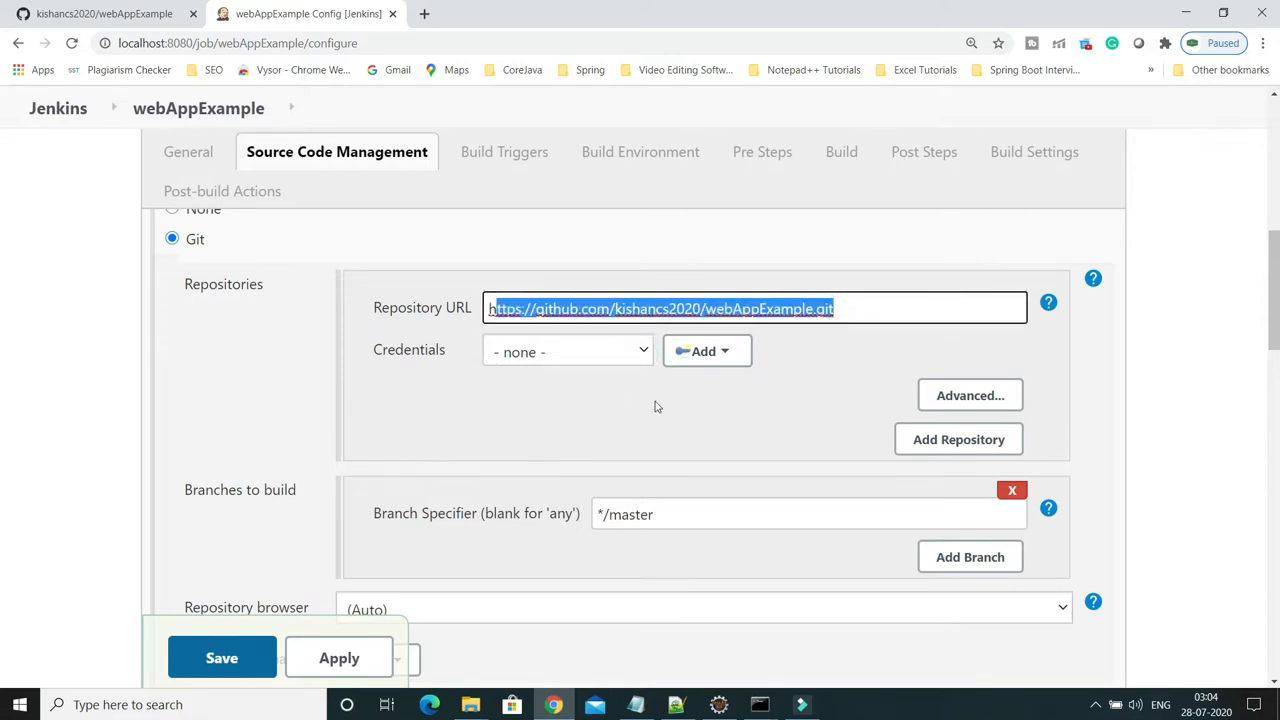
scroll(656, 406, "down", 6)
scroll(656, 406, "down", 8)
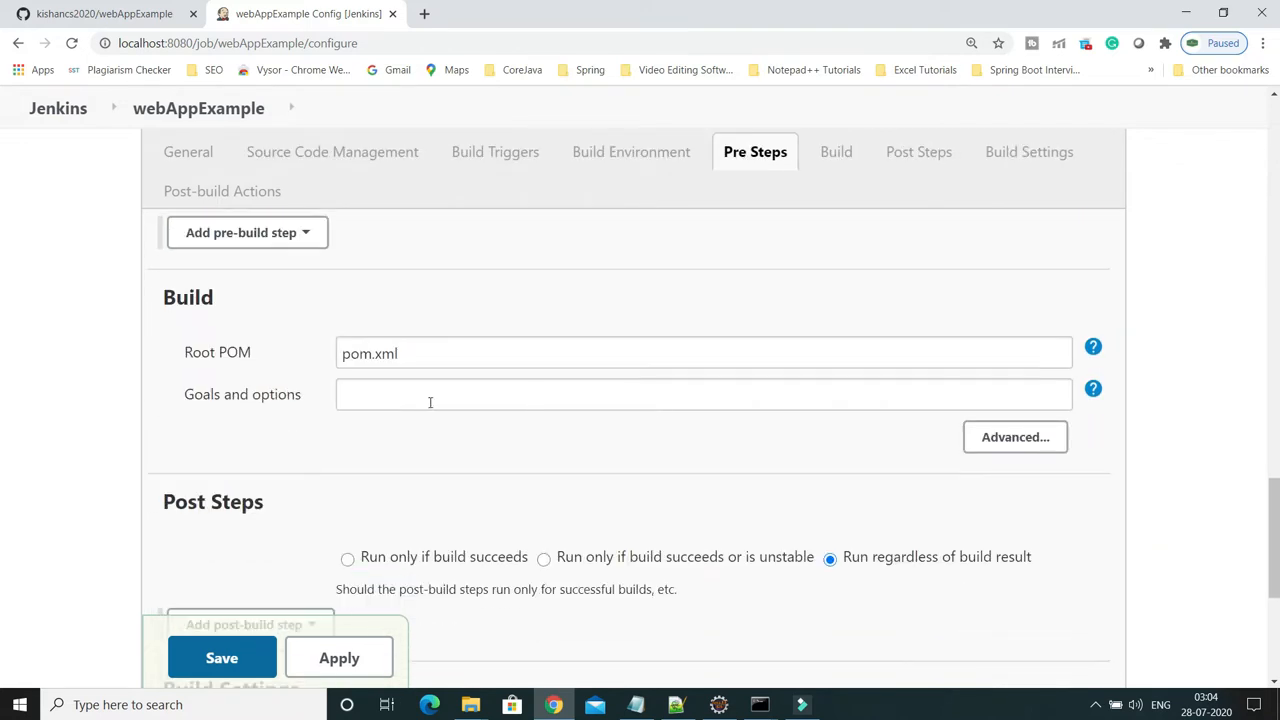
Check the Root POM value pom.xml against the GitHub repository
left_click(426, 356)
left_click_drag(426, 356, 327, 360)
left_click(120, 22)
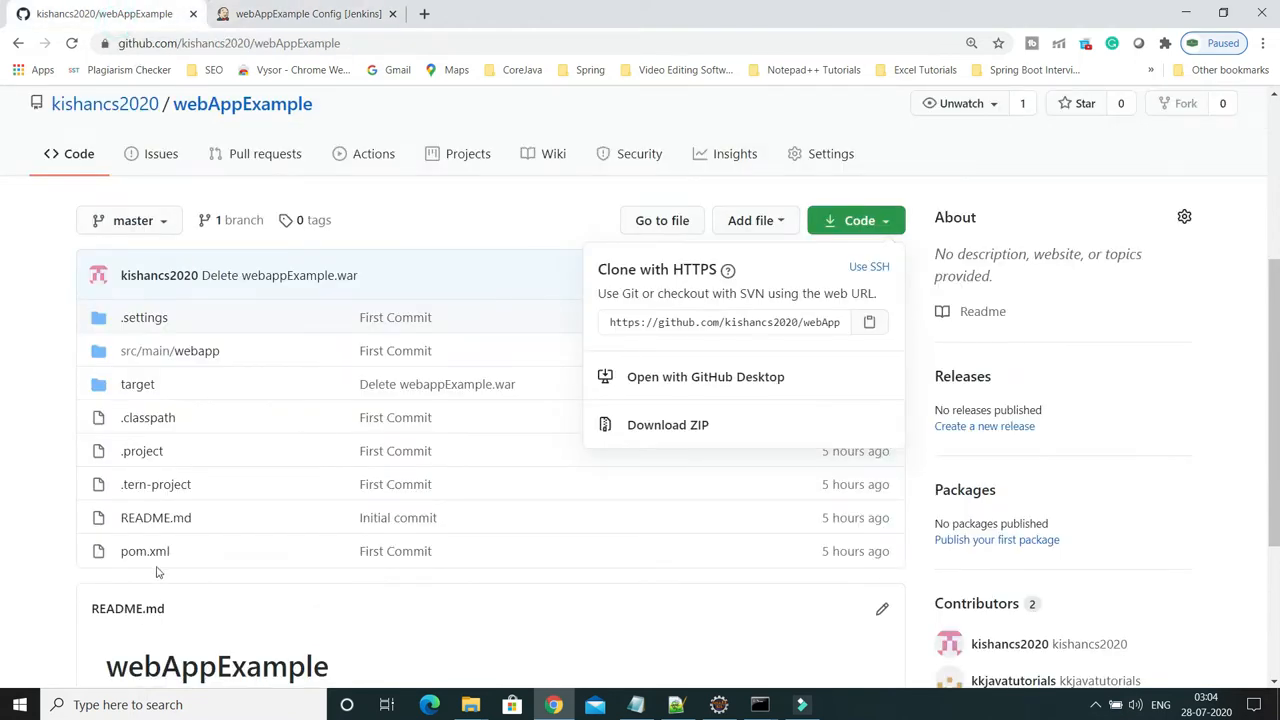
left_click(297, 16)
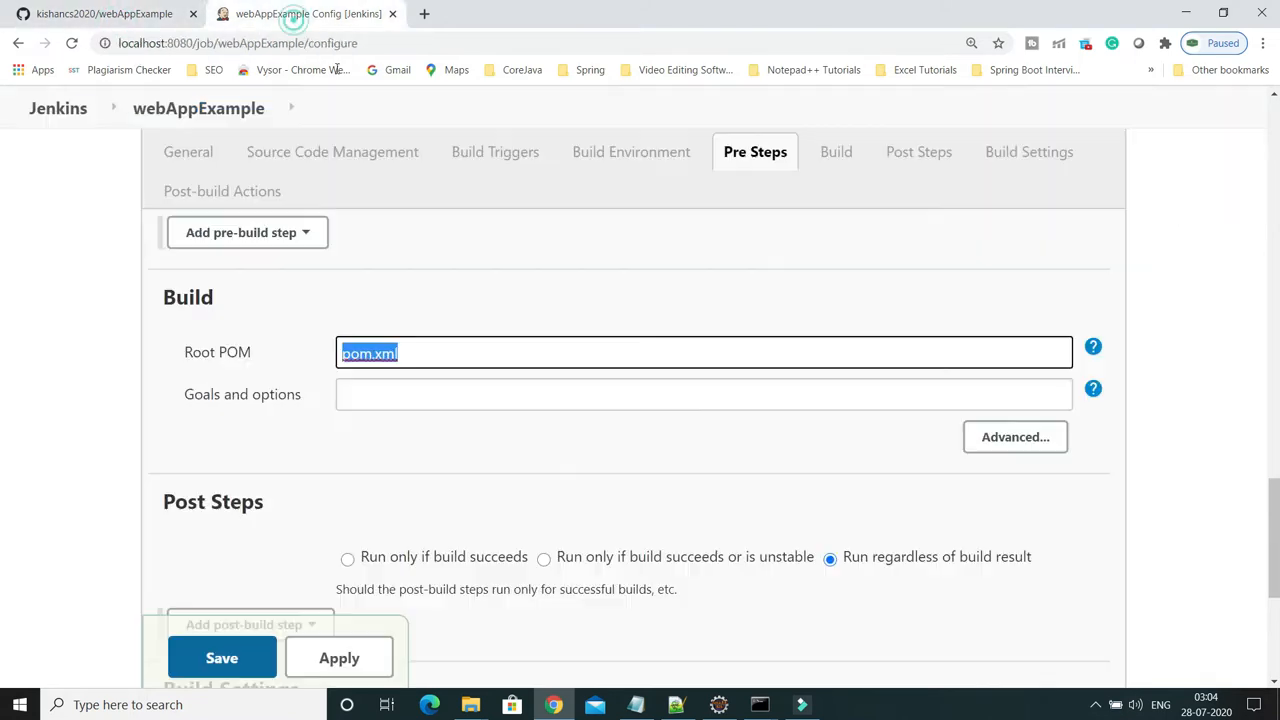
Enter clean package as the Maven goals and options, then bring back the deployment notes
left_click(384, 397)
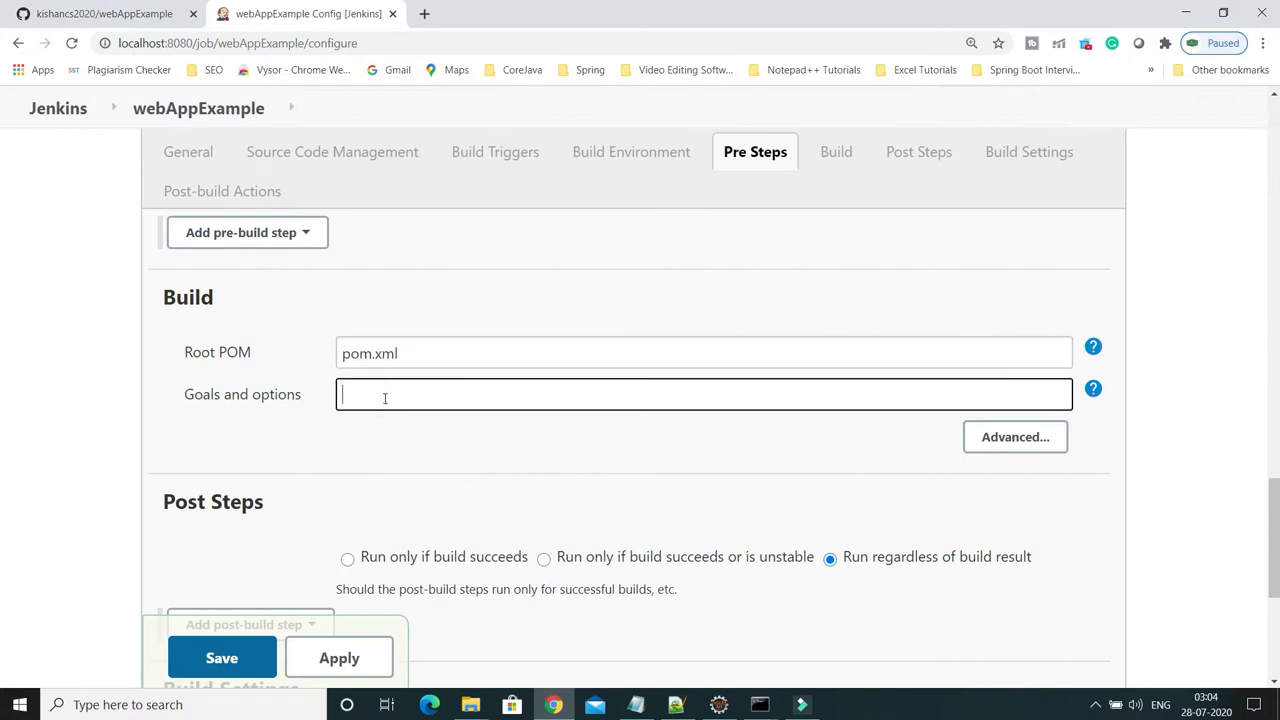
type("clean package")
scroll(550, 466, "down", 4)
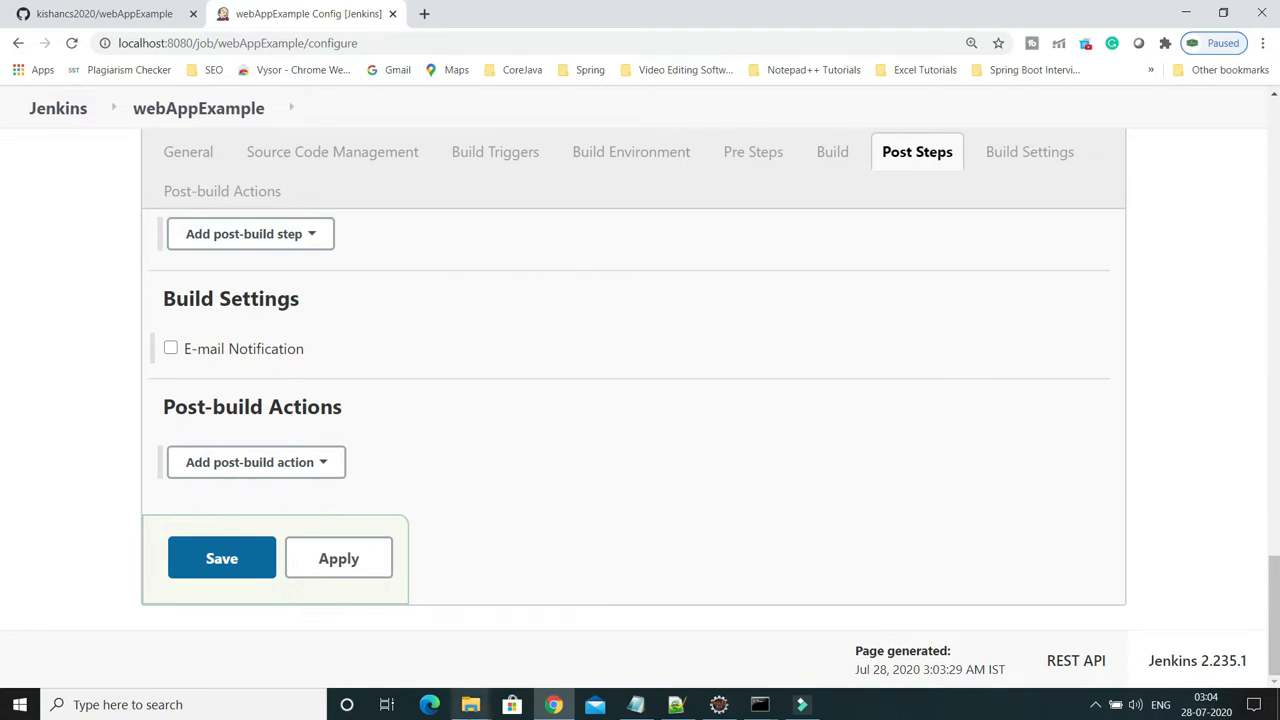
left_click(676, 704)
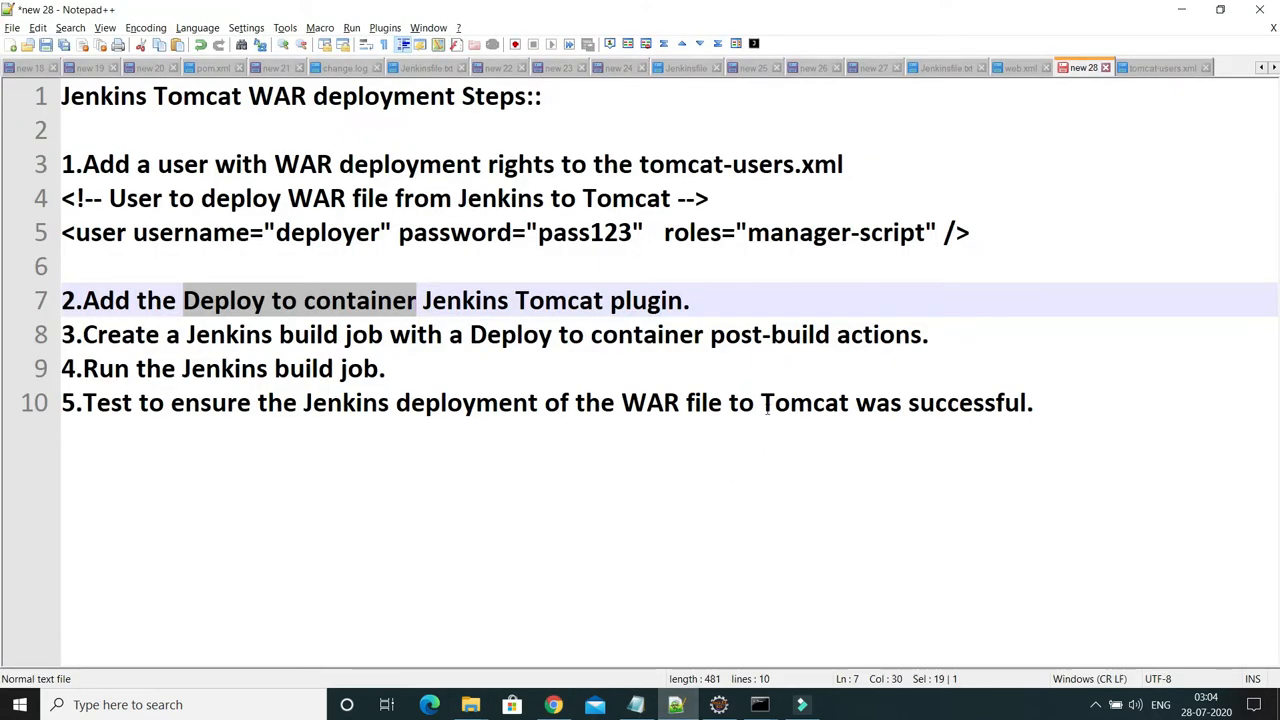
Read the post-build action in step 3 of the notes, then return to the Jenkins configuration
left_click_drag(712, 340, 911, 337)
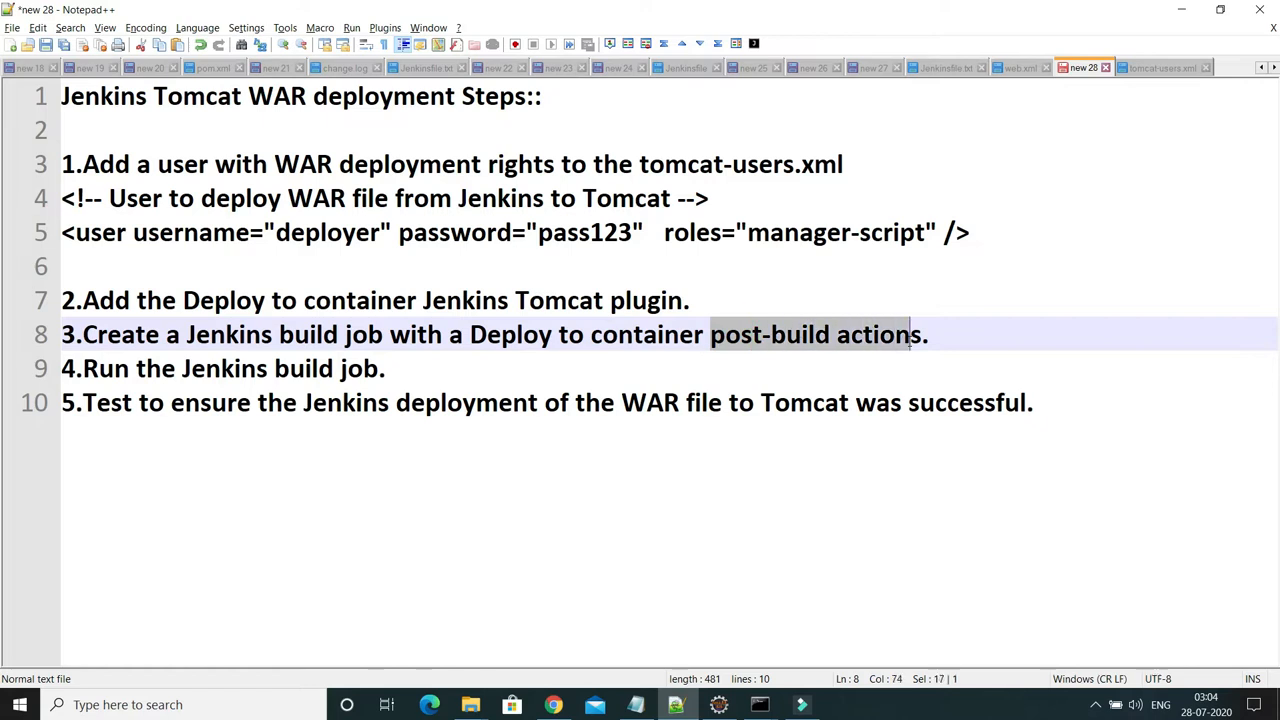
key("alt+Tab")
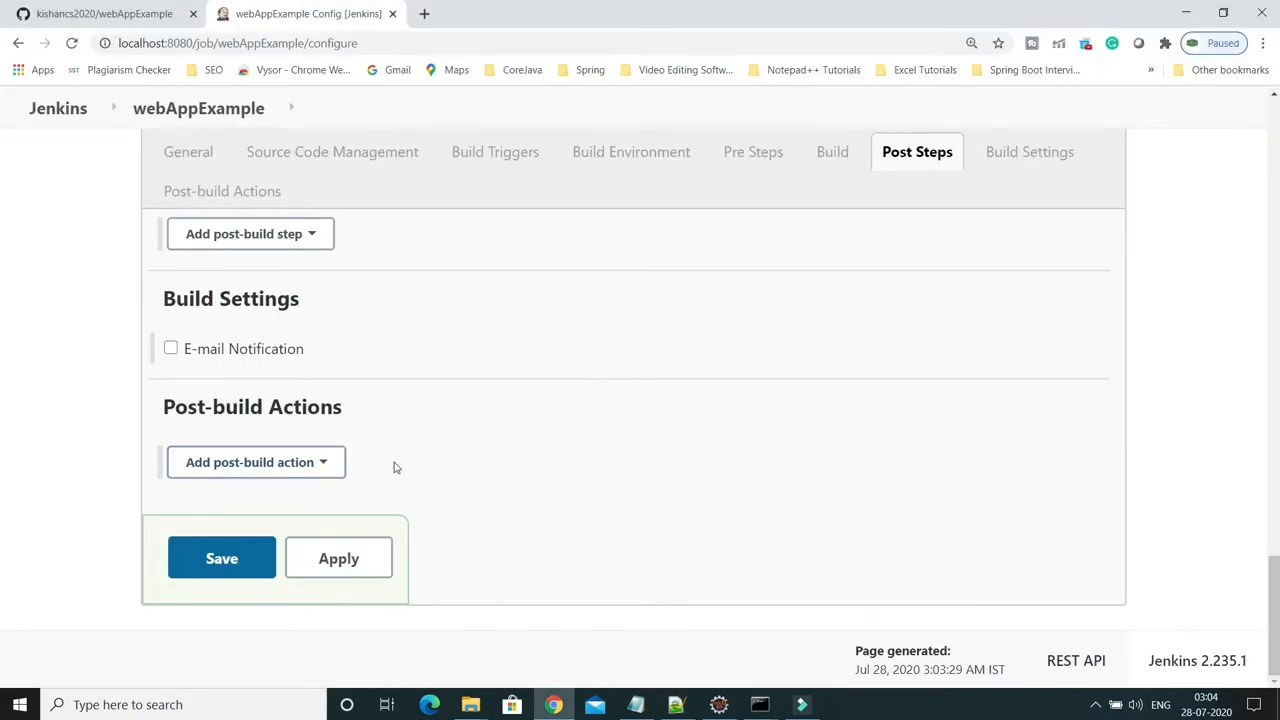
Add a Deploy war/ear to a container post-build action with WAR/EAR files **/*.war
left_click(327, 470)
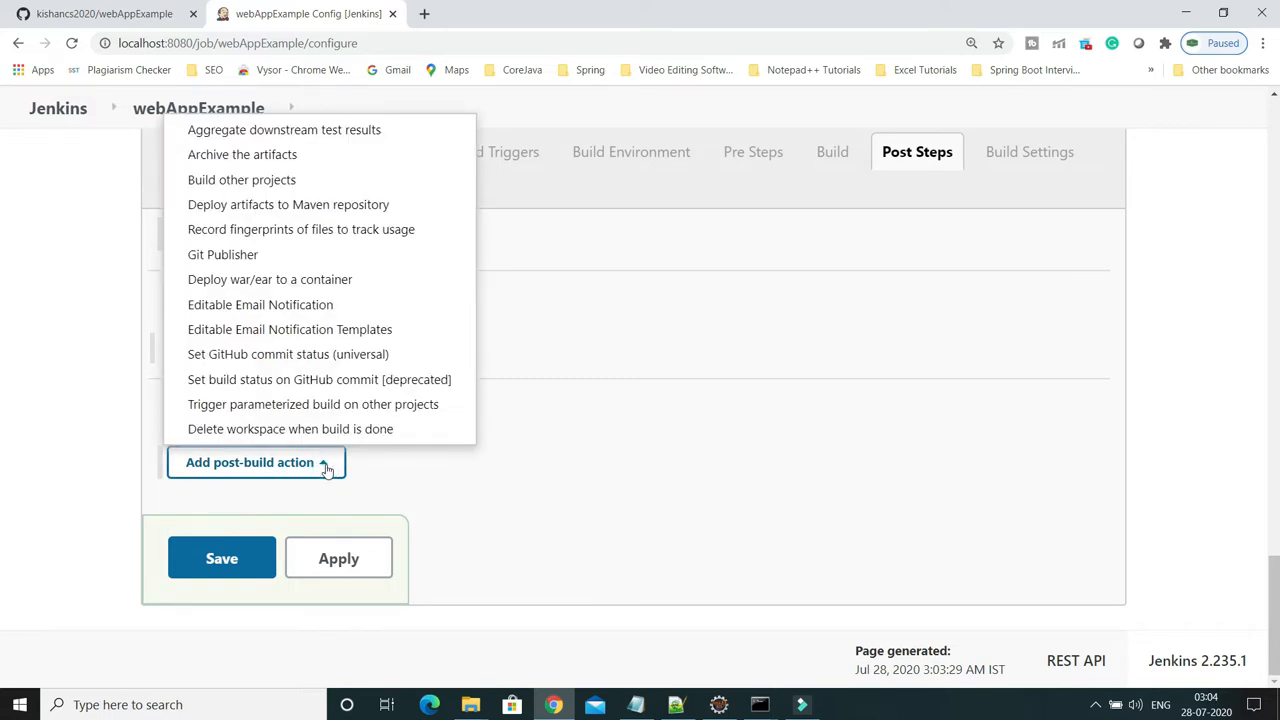
left_click(283, 285)
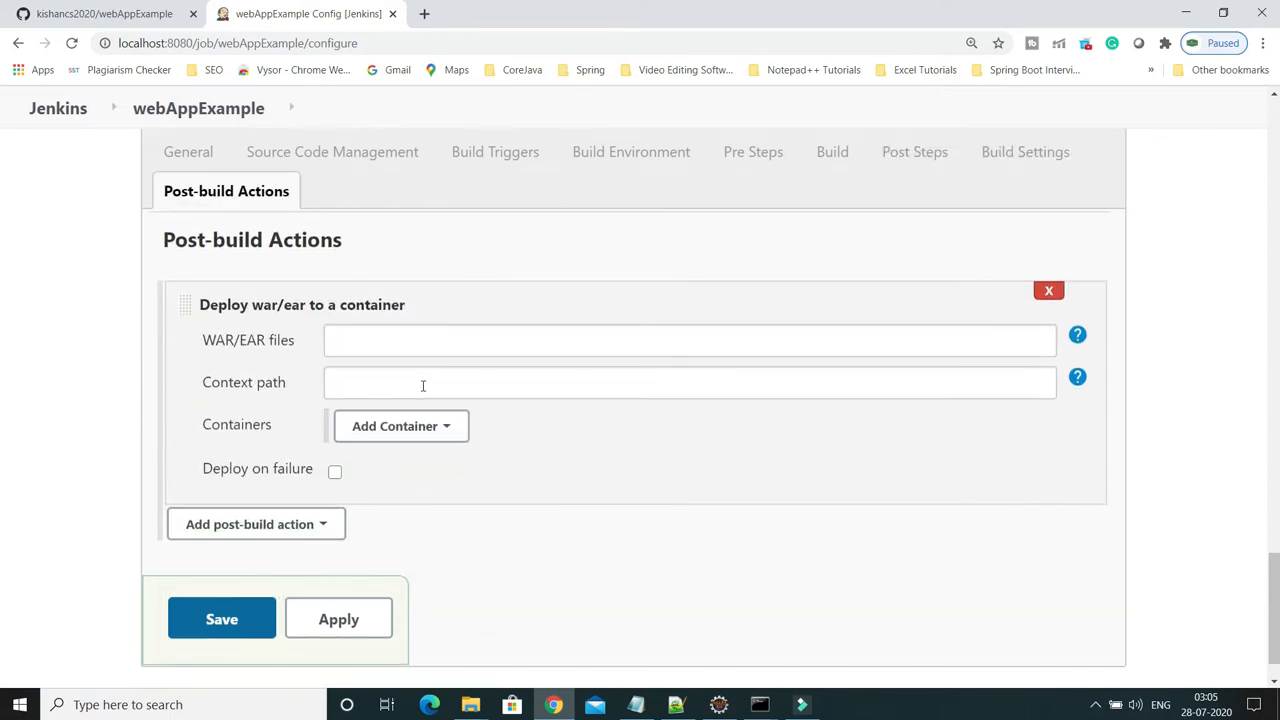
left_click(1077, 334)
left_click_drag(941, 393, 1000, 396)
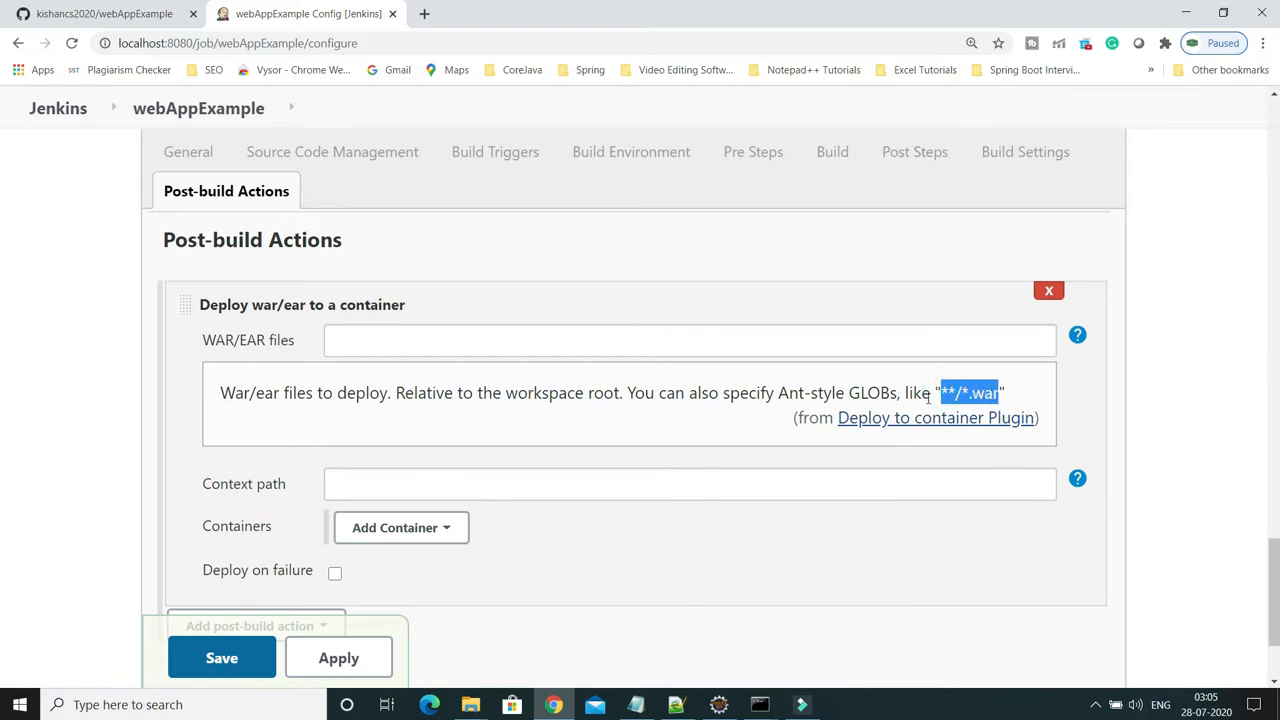
left_click(520, 344)
key("ctrl+v")
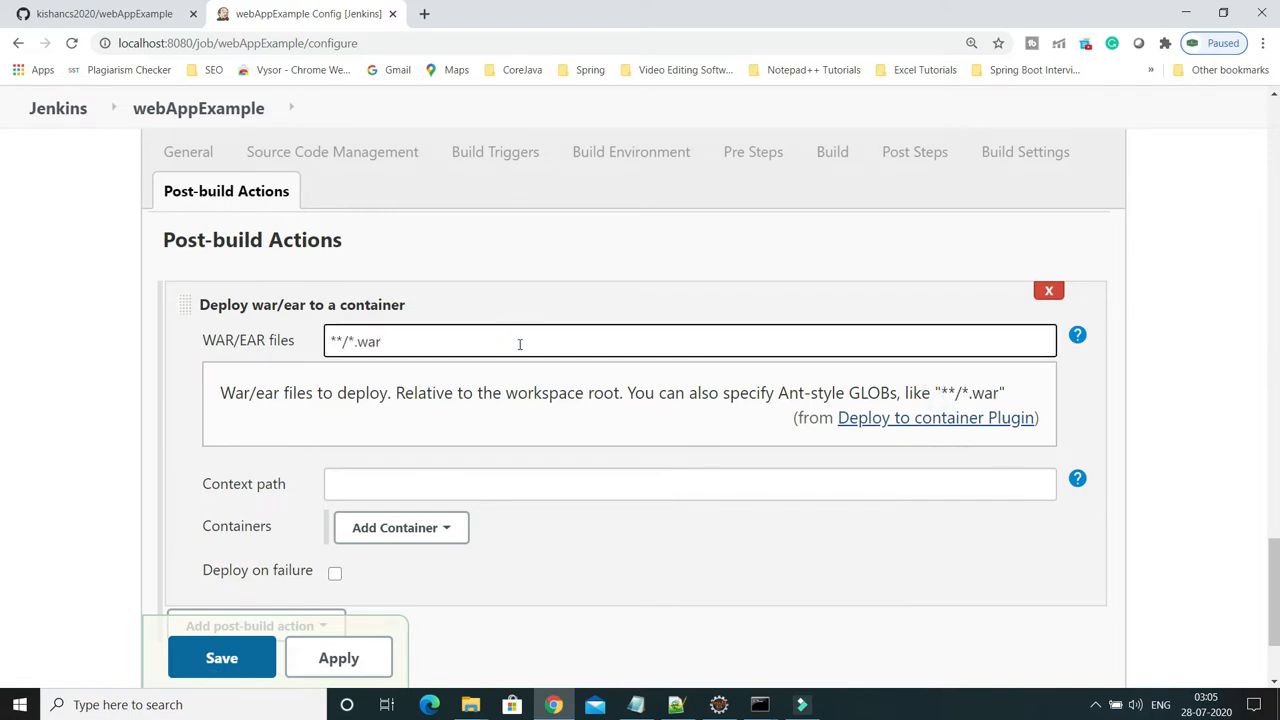
left_click(1077, 334)
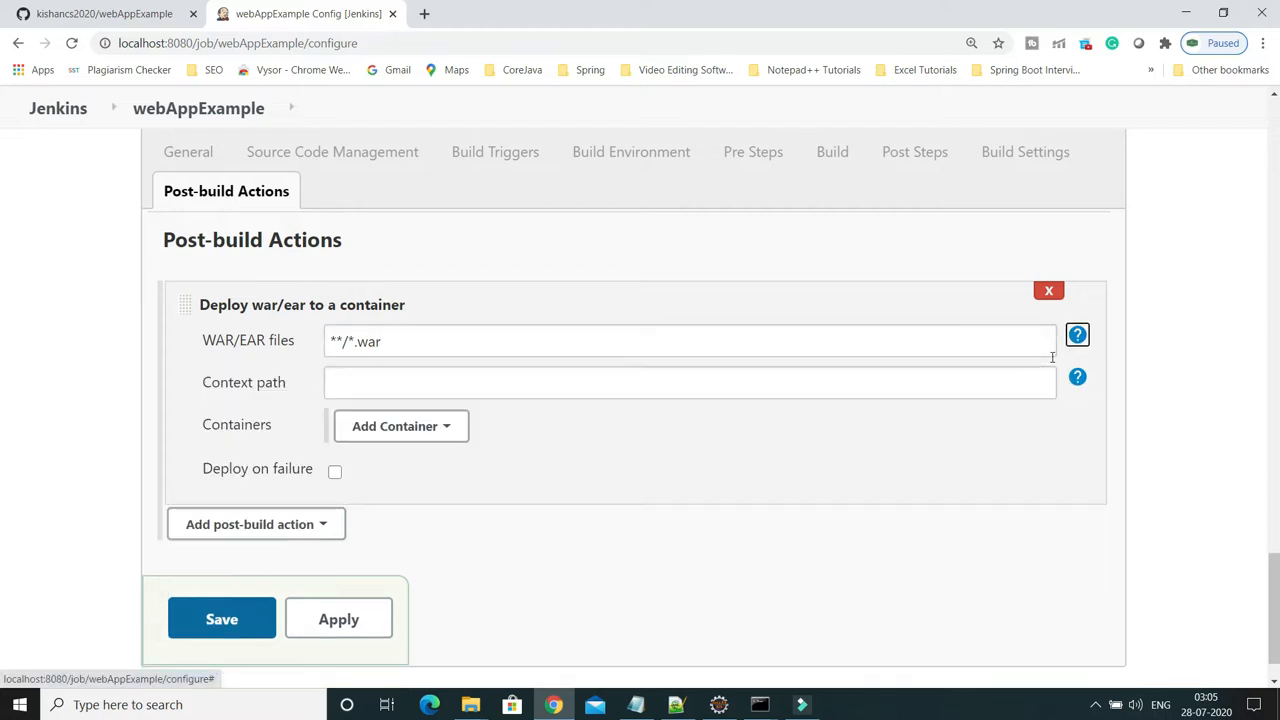
Set the context path to webAppExample, copying the name from the GitHub address
left_click(392, 382)
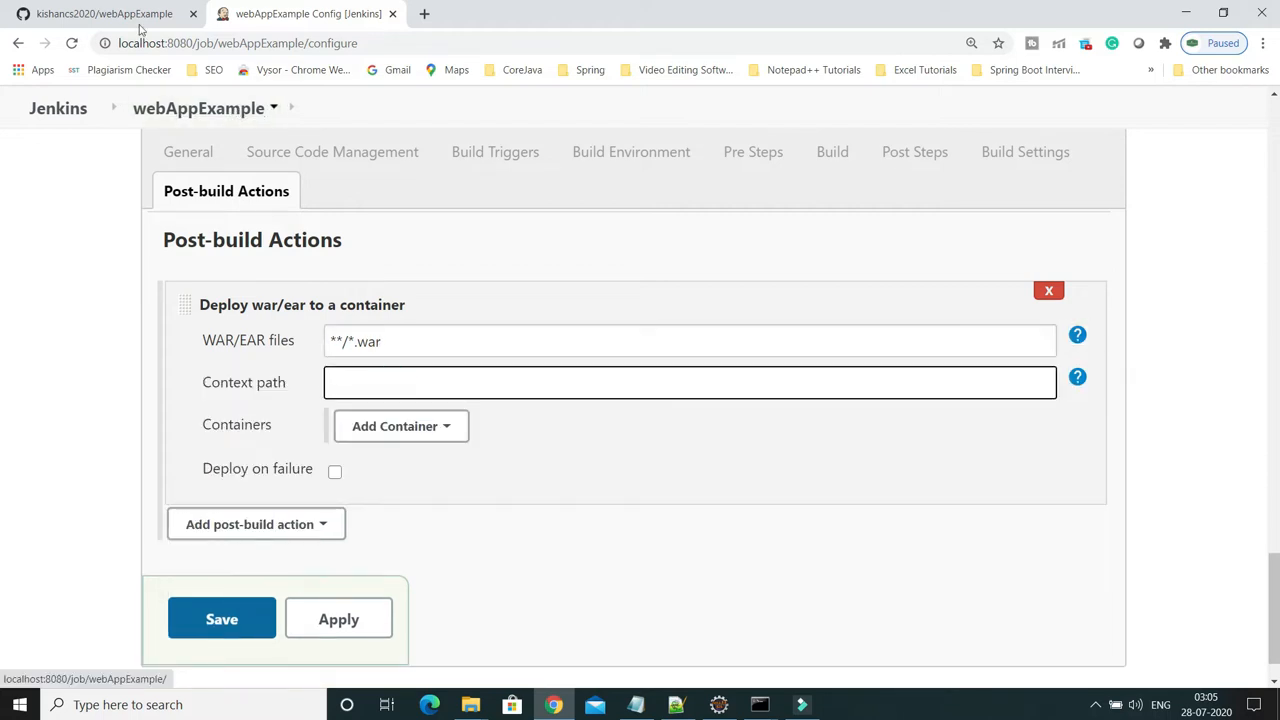
left_click(135, 14)
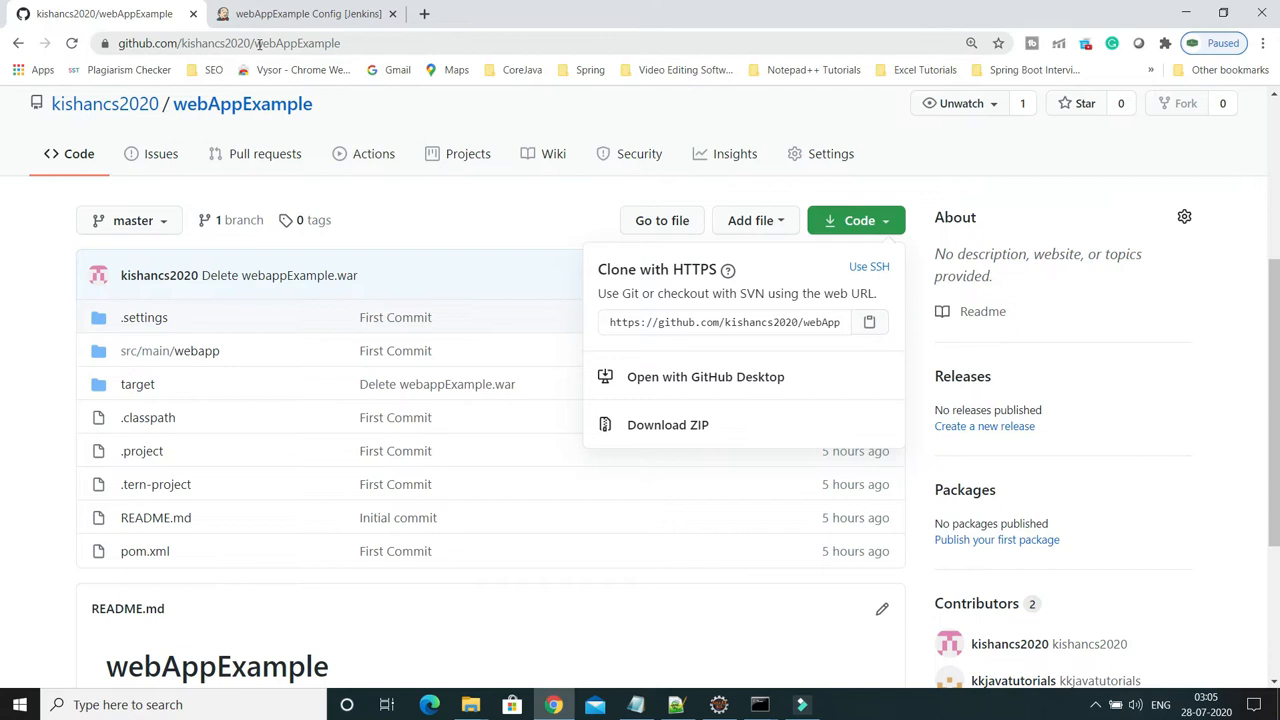
left_click_drag(257, 47, 357, 52)
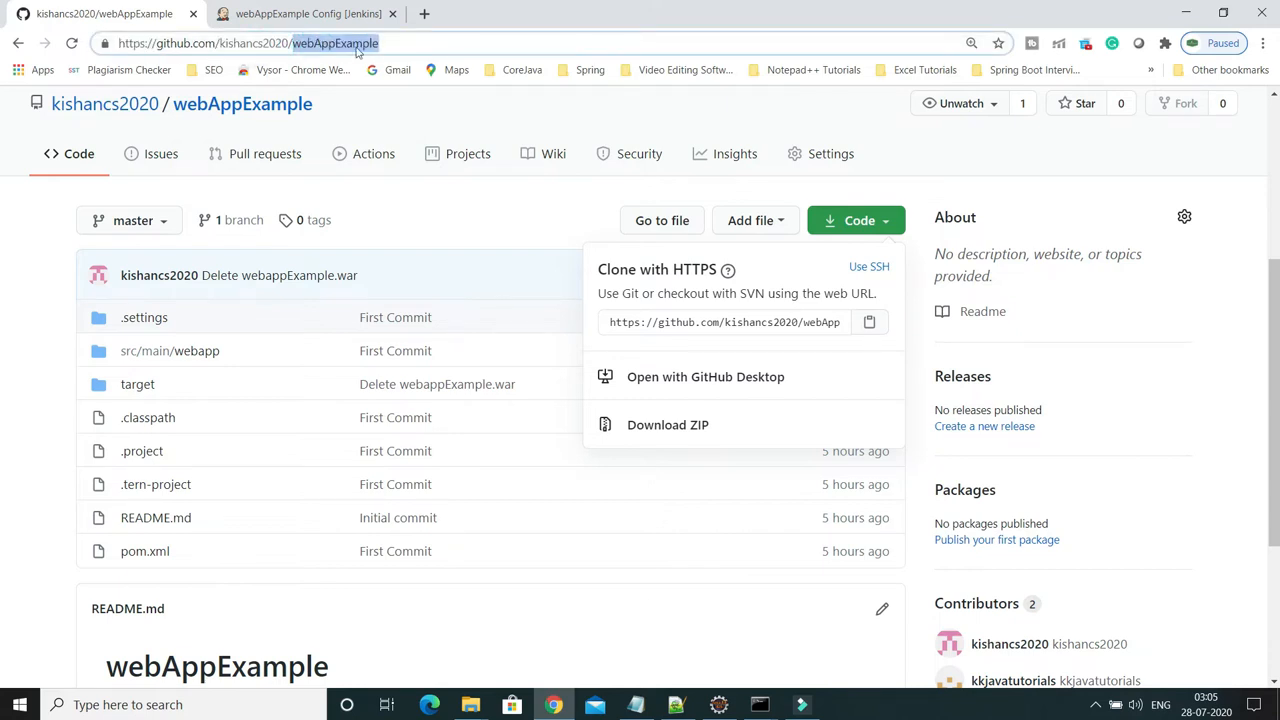
left_click(308, 14)
left_click(382, 377)
key("ctrl+v")
left_click(612, 472)
scroll(612, 472, "down", 1)
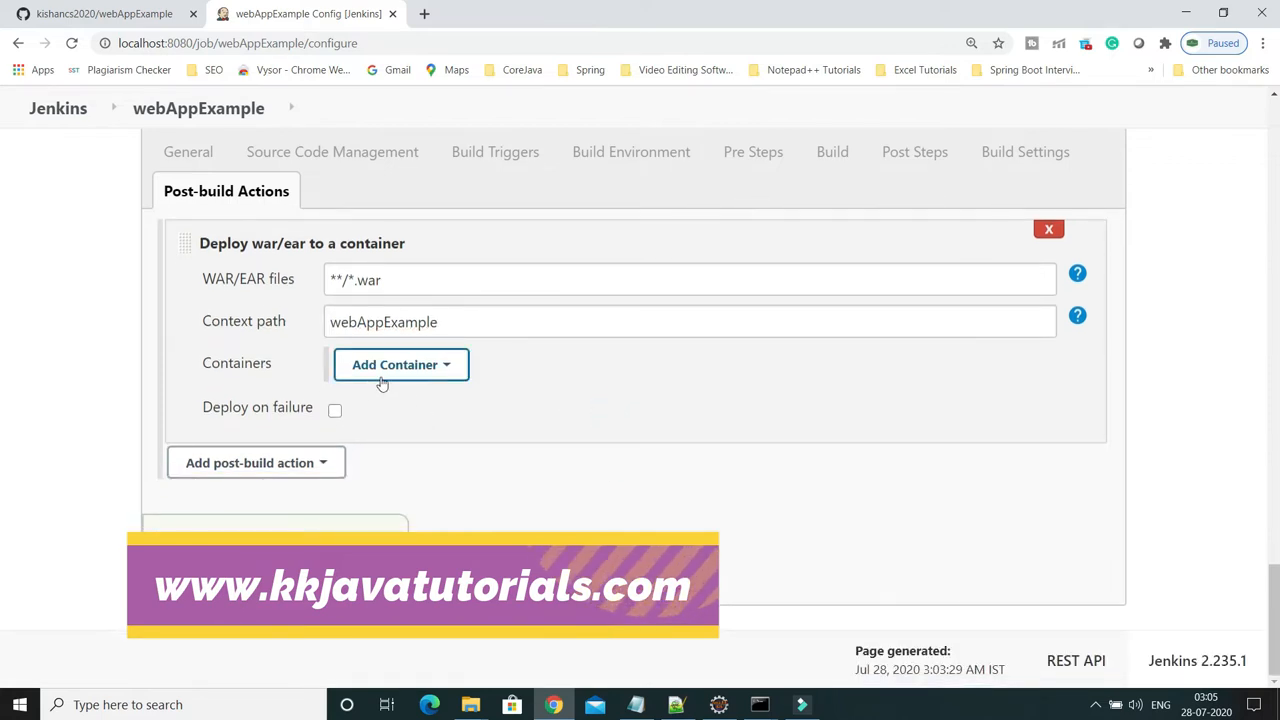
Add a Tomcat 8.x Remote container to the deploy action
left_click(448, 365)
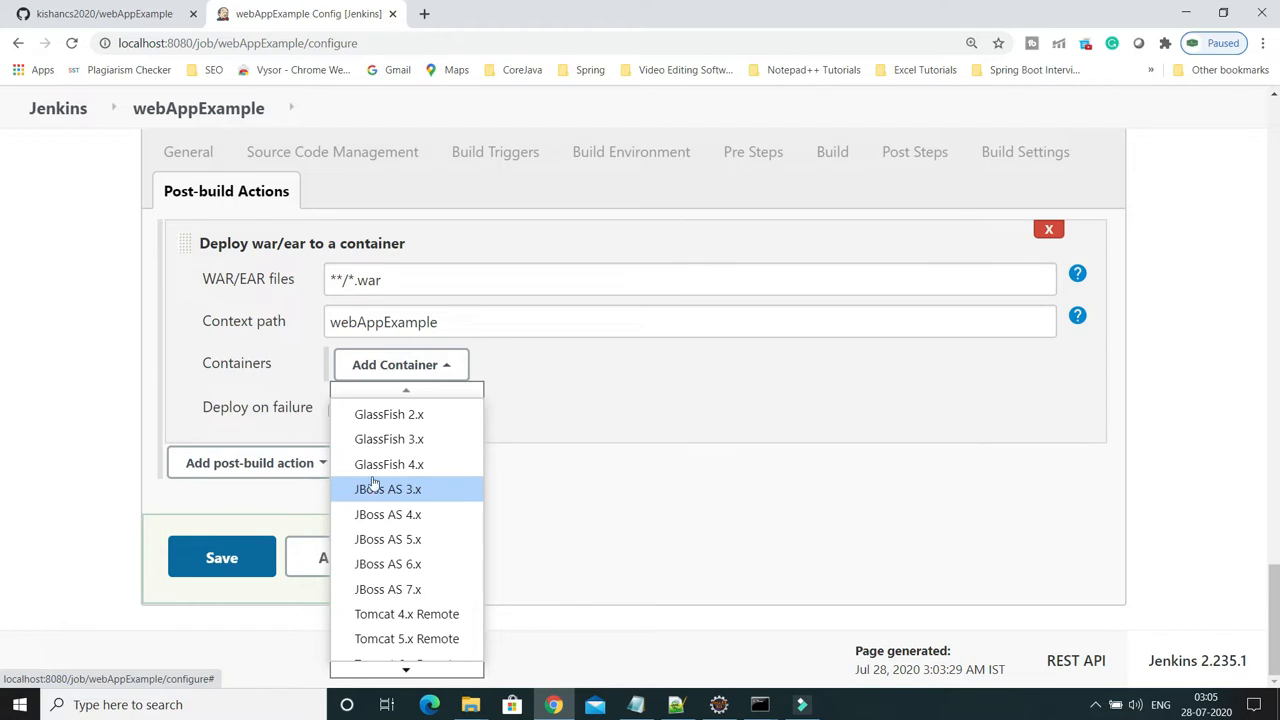
mouse_move(406, 670)
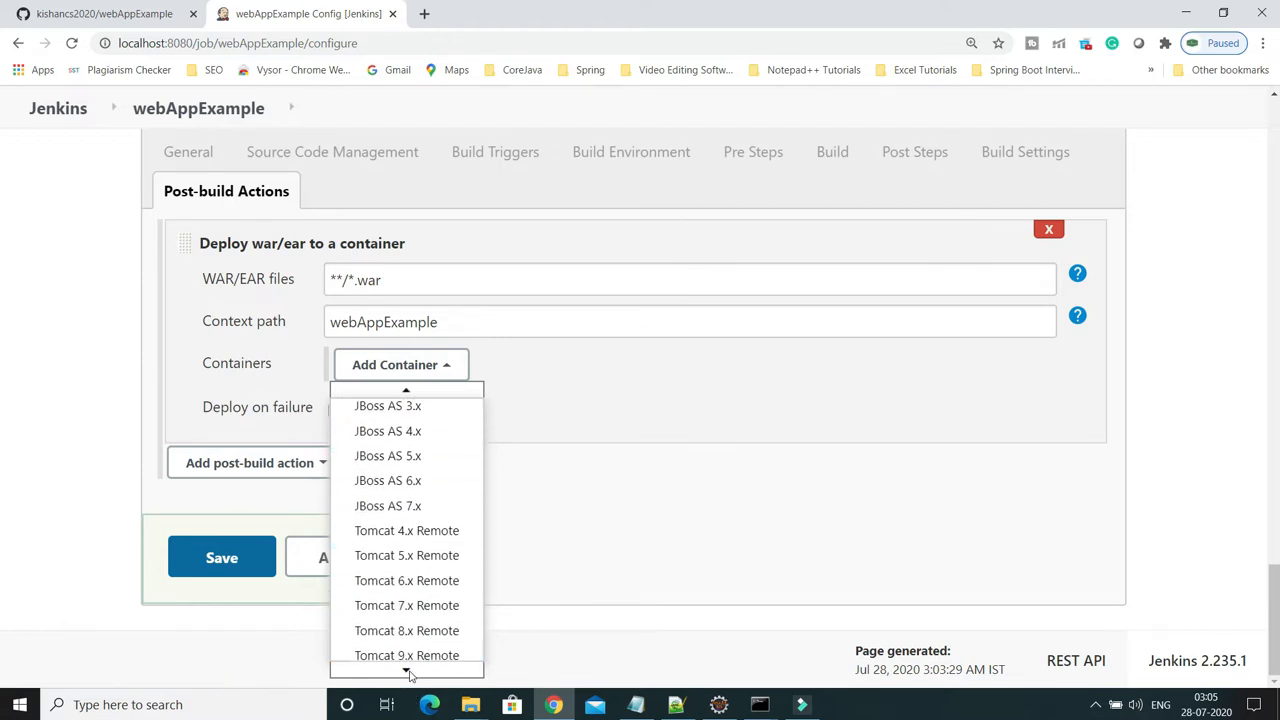
left_click(409, 622)
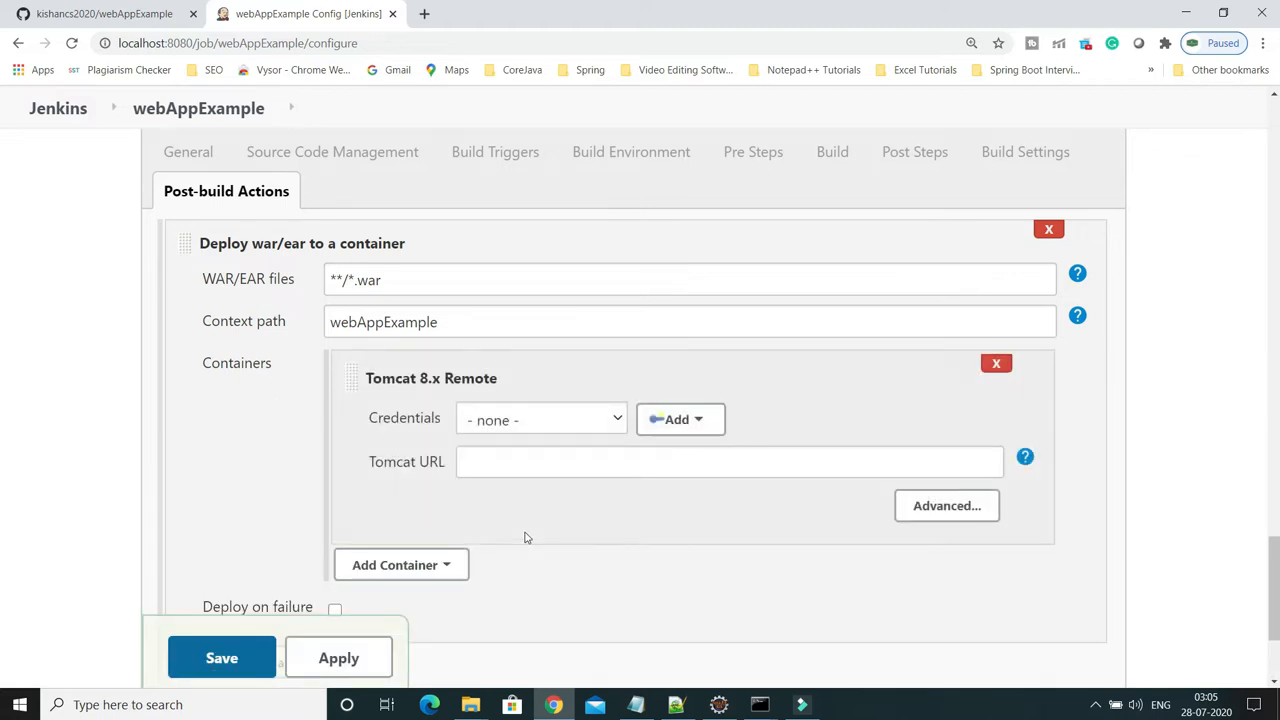
Check the Tomcat credentials list, then start adding a new Jenkins credential
left_click(616, 422)
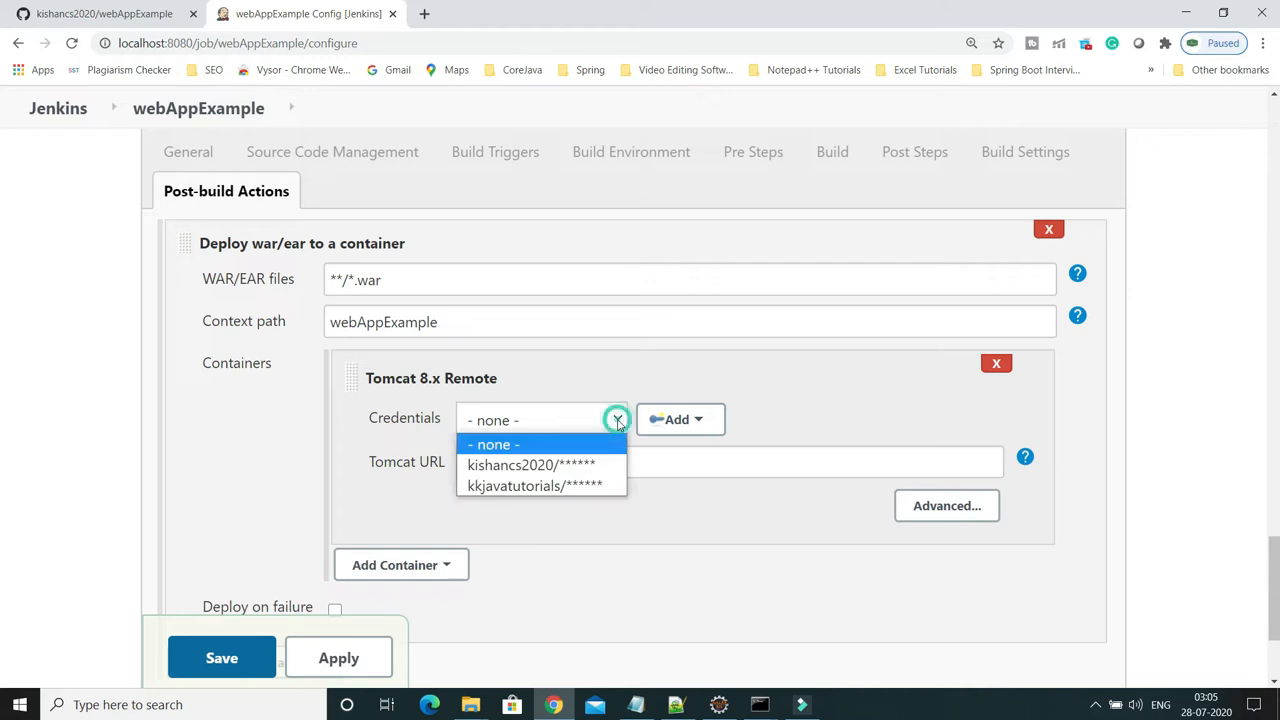
left_click(616, 422)
left_click(690, 421)
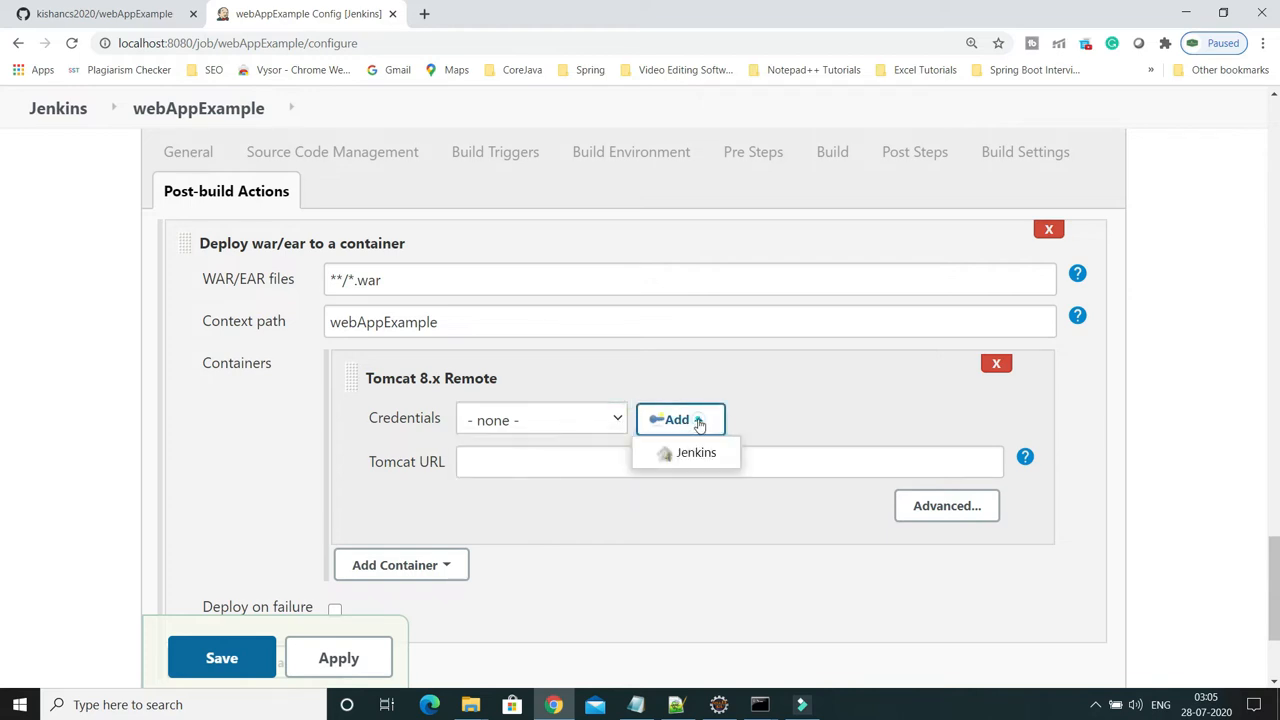
left_click(690, 455)
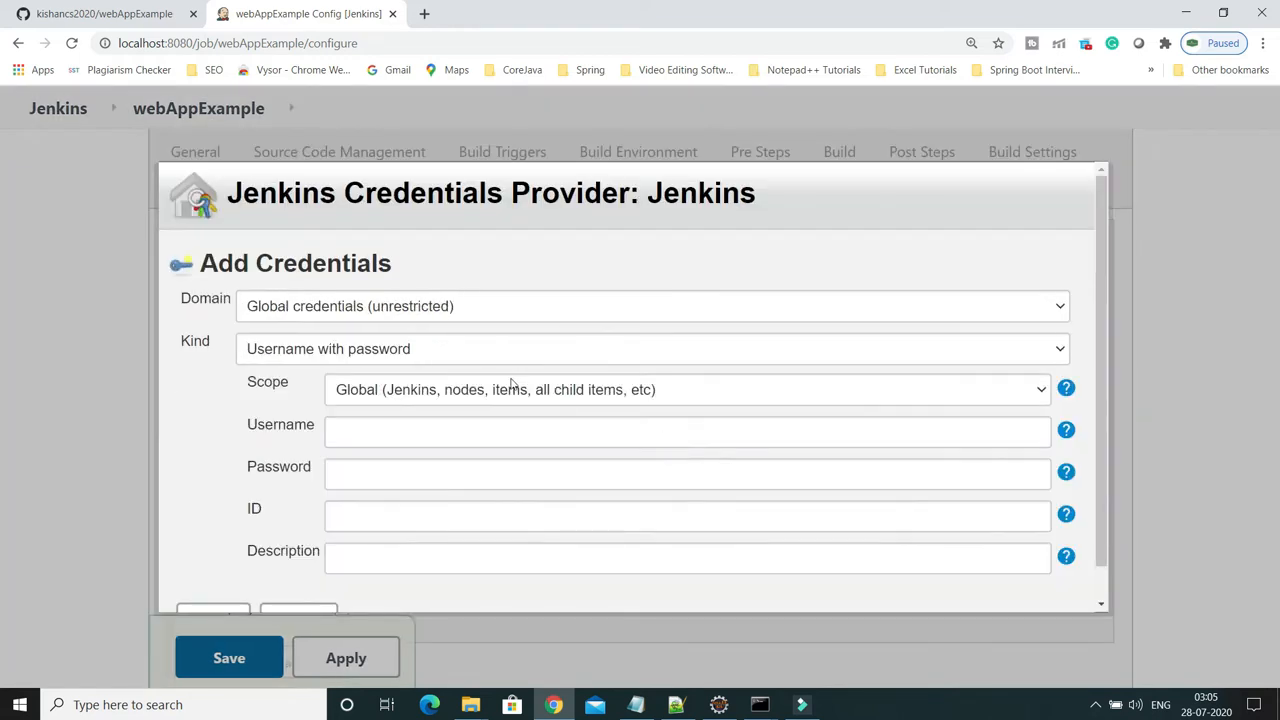
Add a username-and-password credential with username deployer and its password
left_click(407, 433)
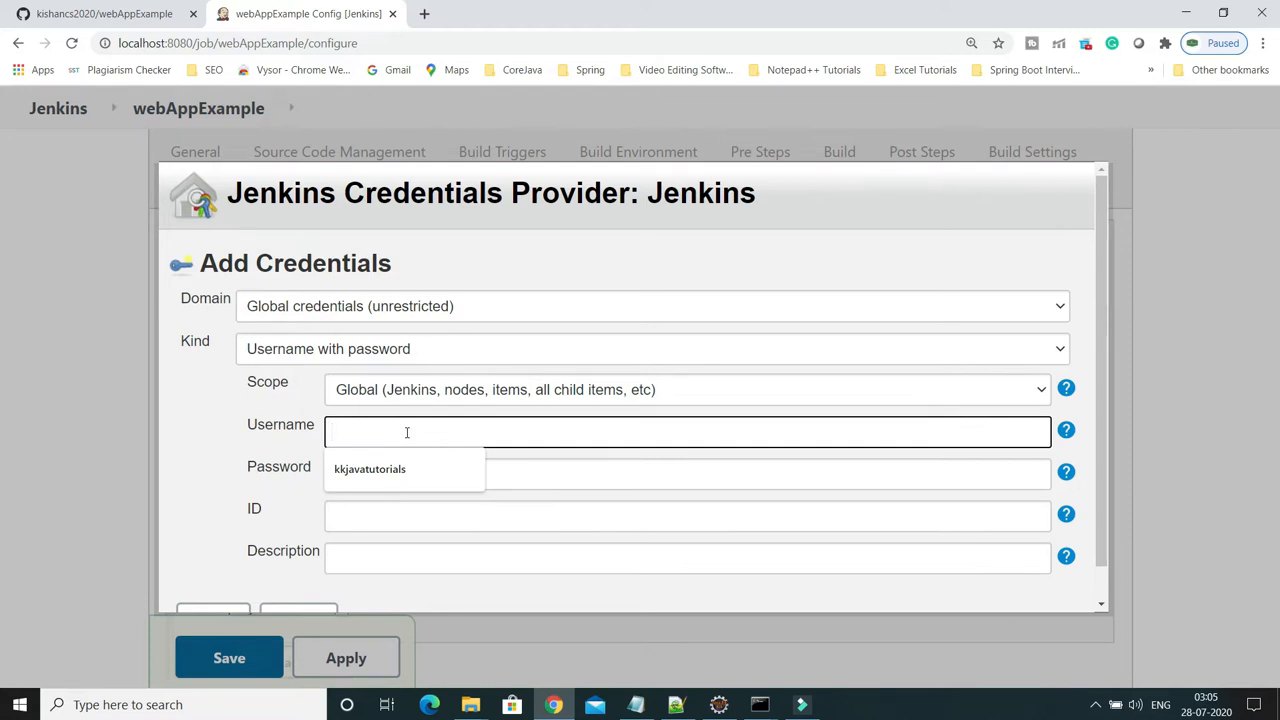
type("deployer")
left_click(373, 472)
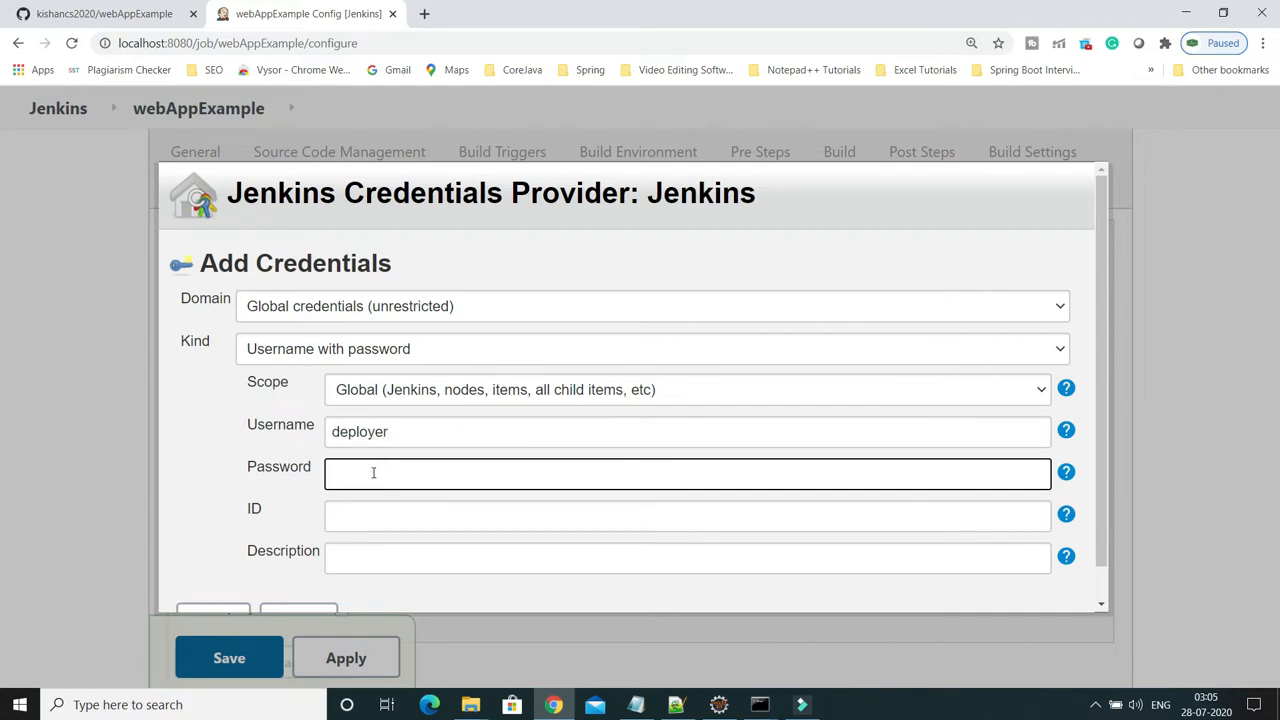
type("de")
scroll(368, 522, "down", 1)
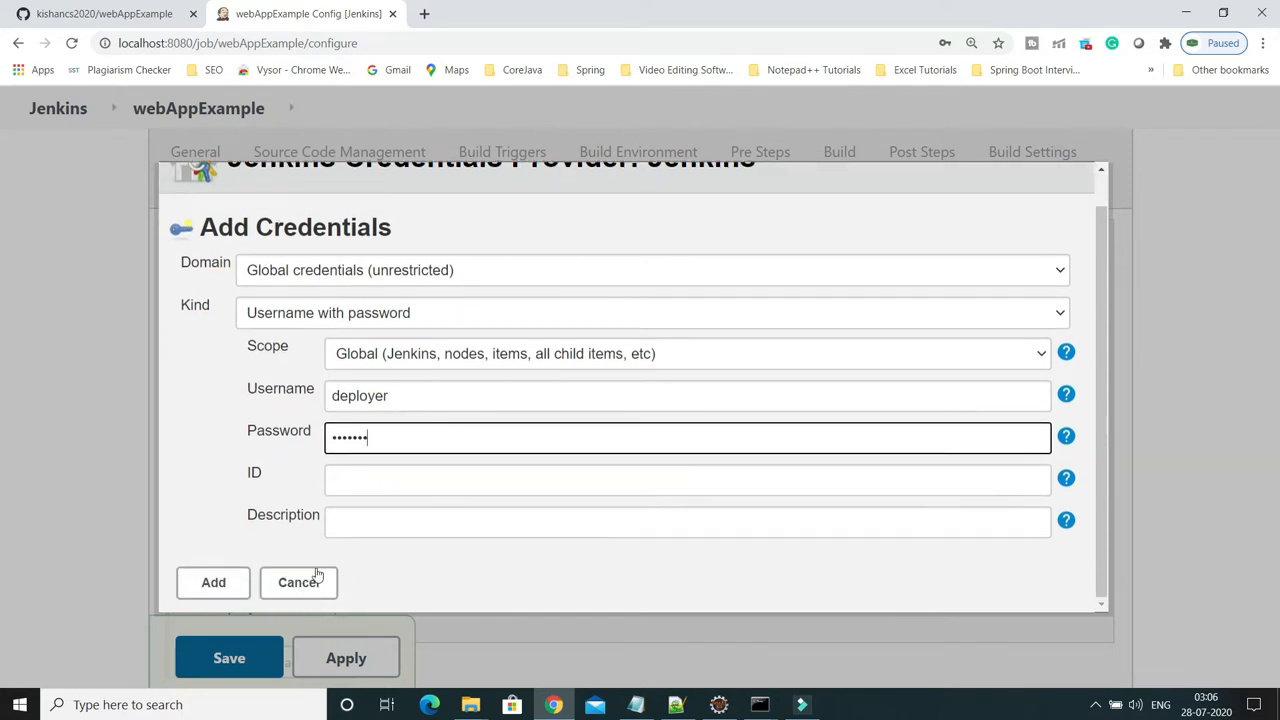
left_click(234, 583)
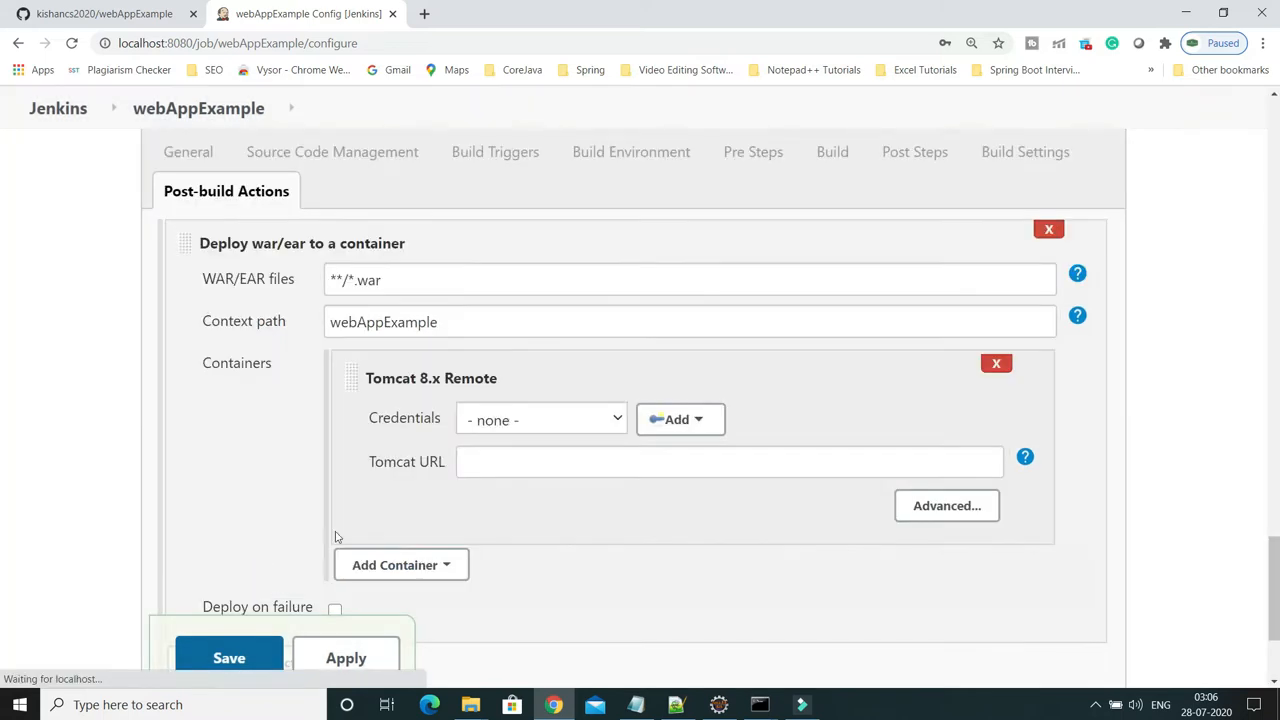
Select the deployer credential for the Tomcat 8.x Remote container and review the rest of the page
left_click(537, 424)
left_click(533, 467)
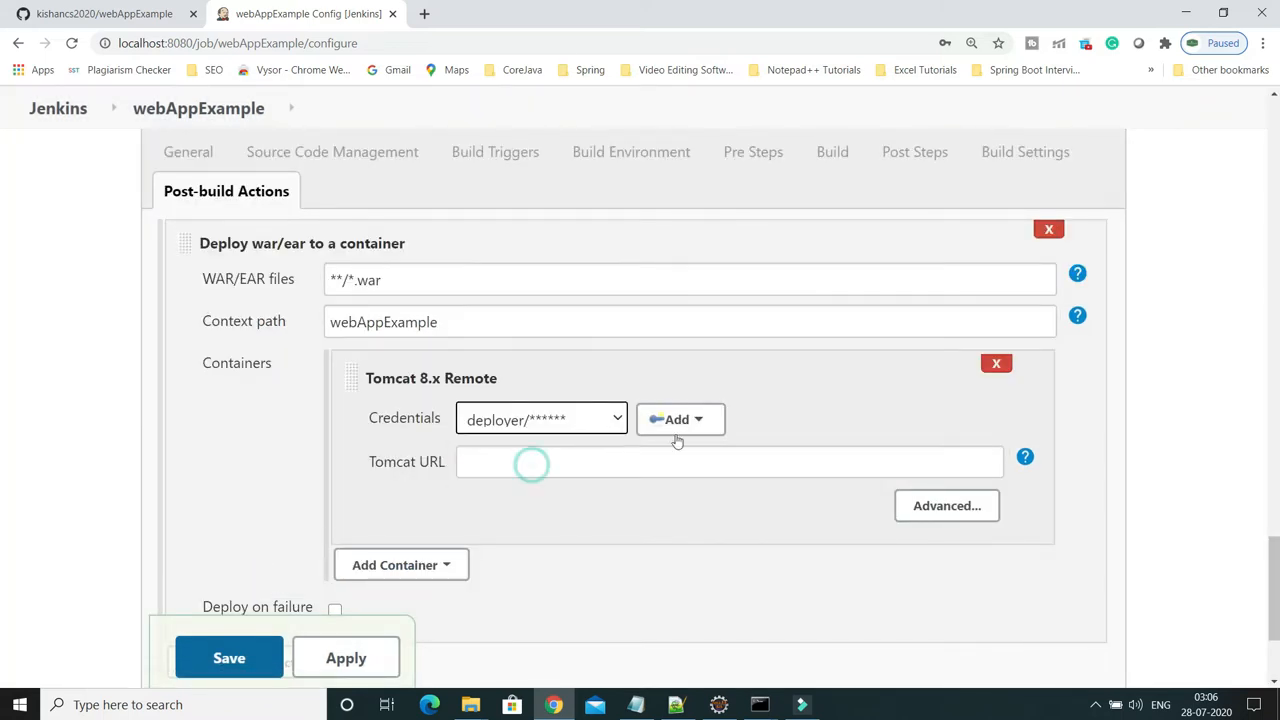
scroll(794, 408, "down", 1)
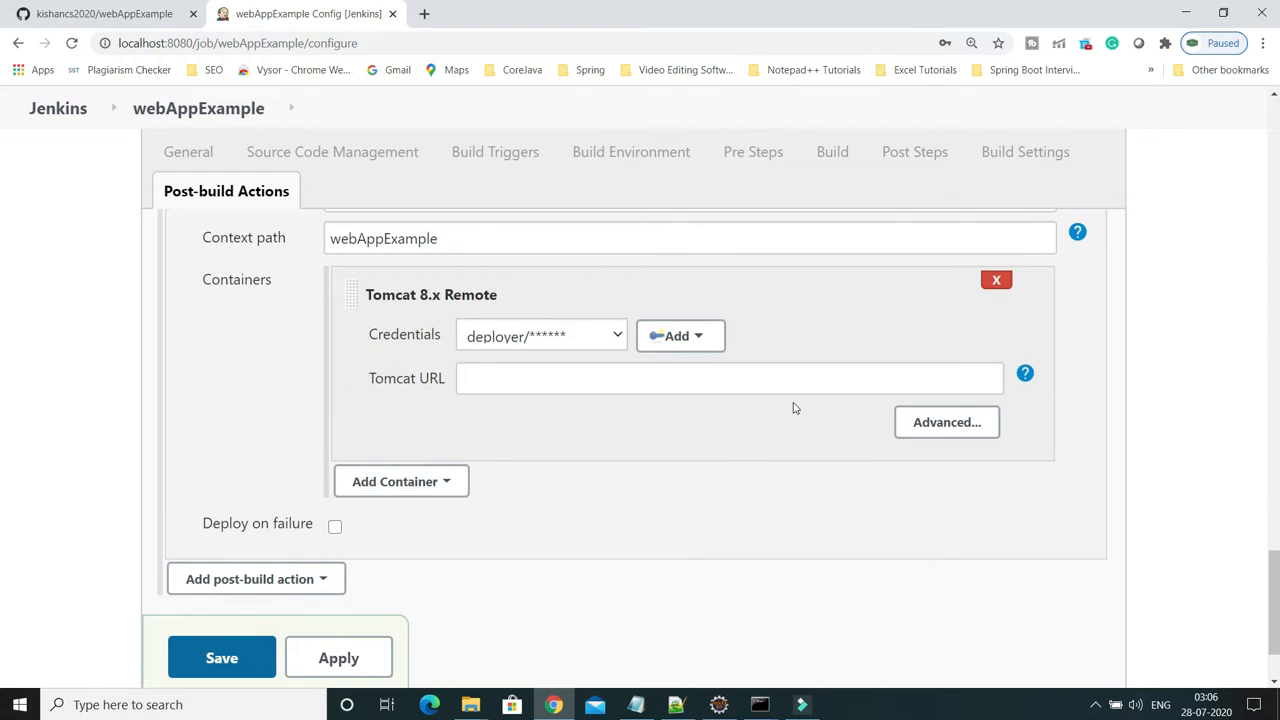
scroll(794, 407, "down", 1)
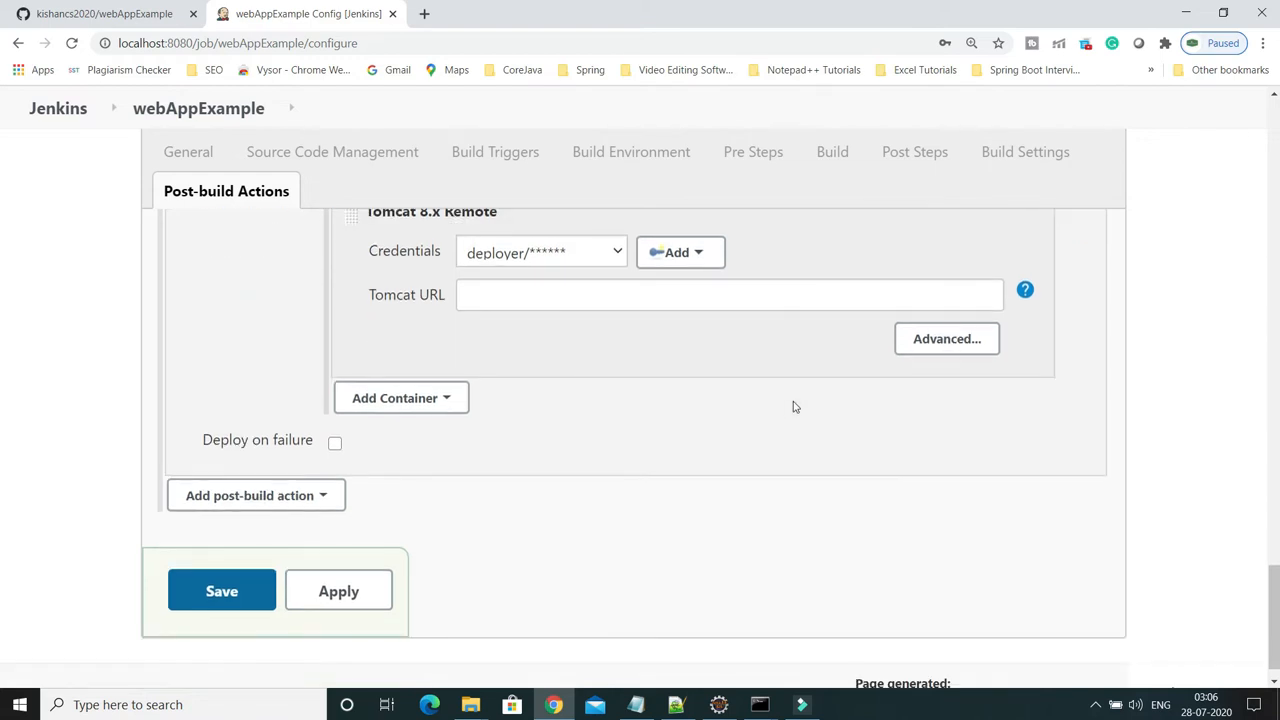
scroll(794, 407, "up", 7)
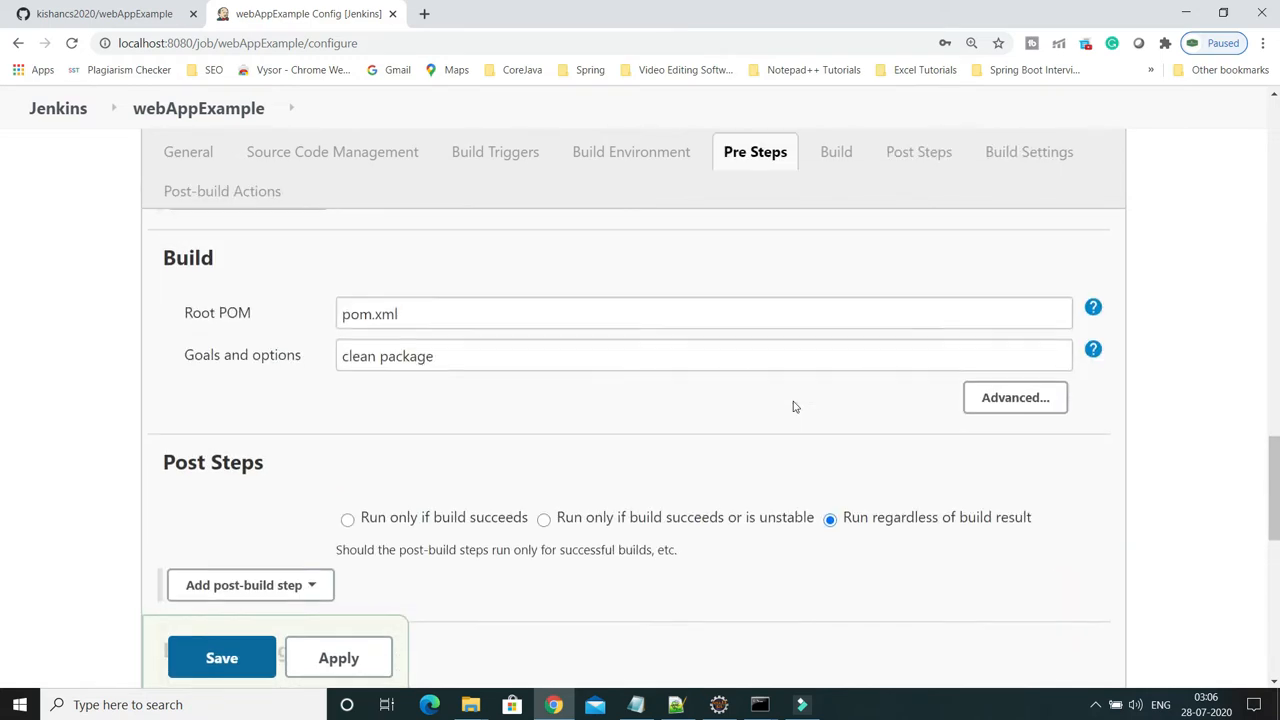
scroll(794, 407, "down", 8)
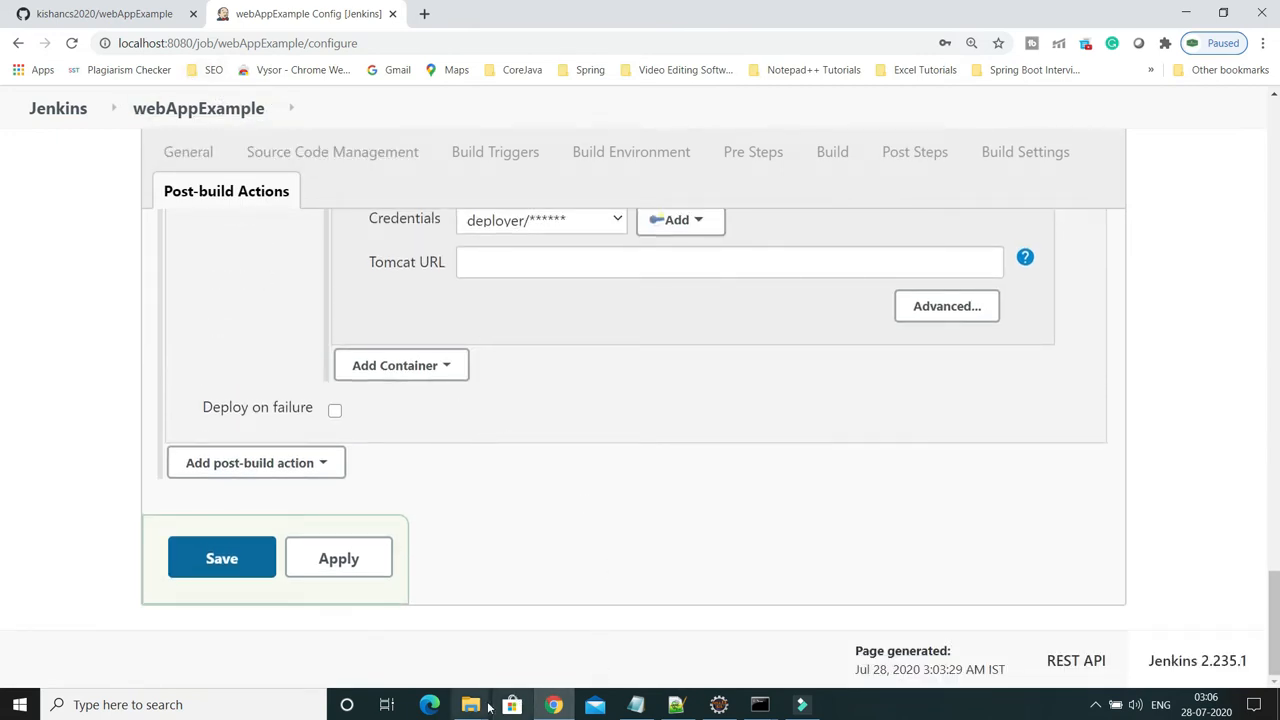
Navigate File Explorer to apache-tomcat-8.5.54\conf and bring up the context menu for server
mouse_move(474, 707)
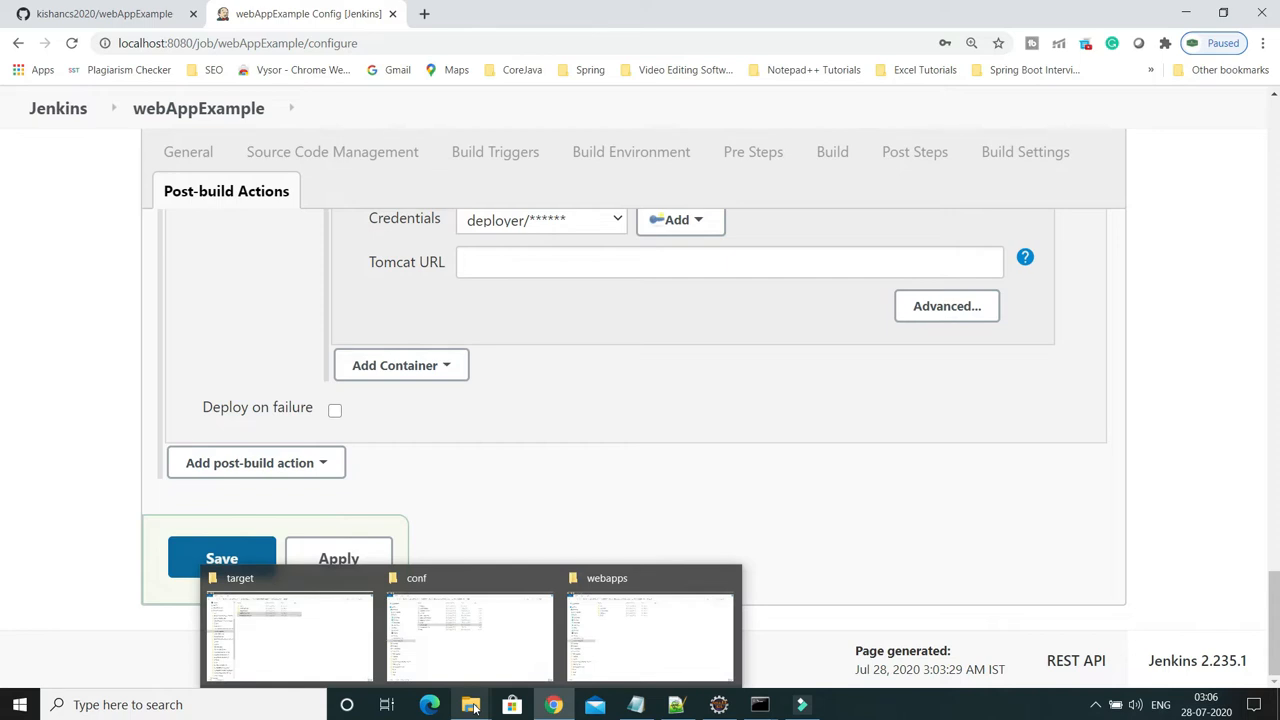
left_click(470, 652)
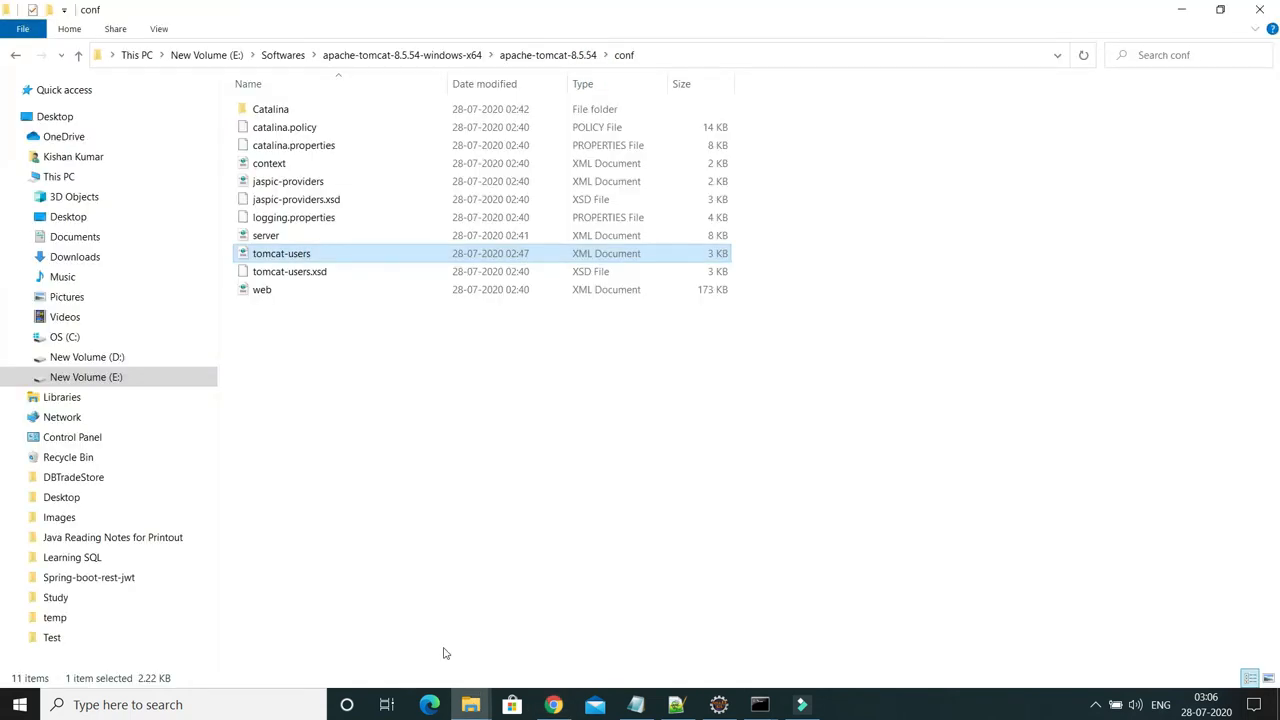
left_click(395, 58)
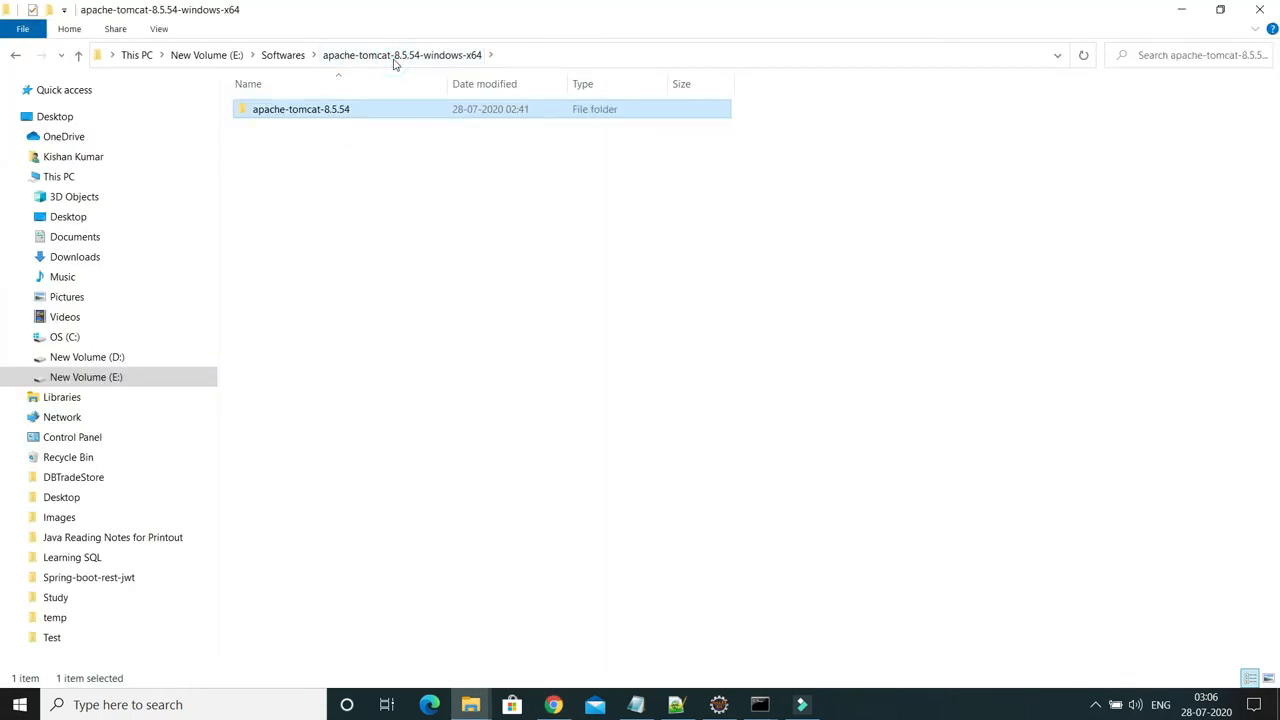
double_click(325, 112)
double_click(279, 130)
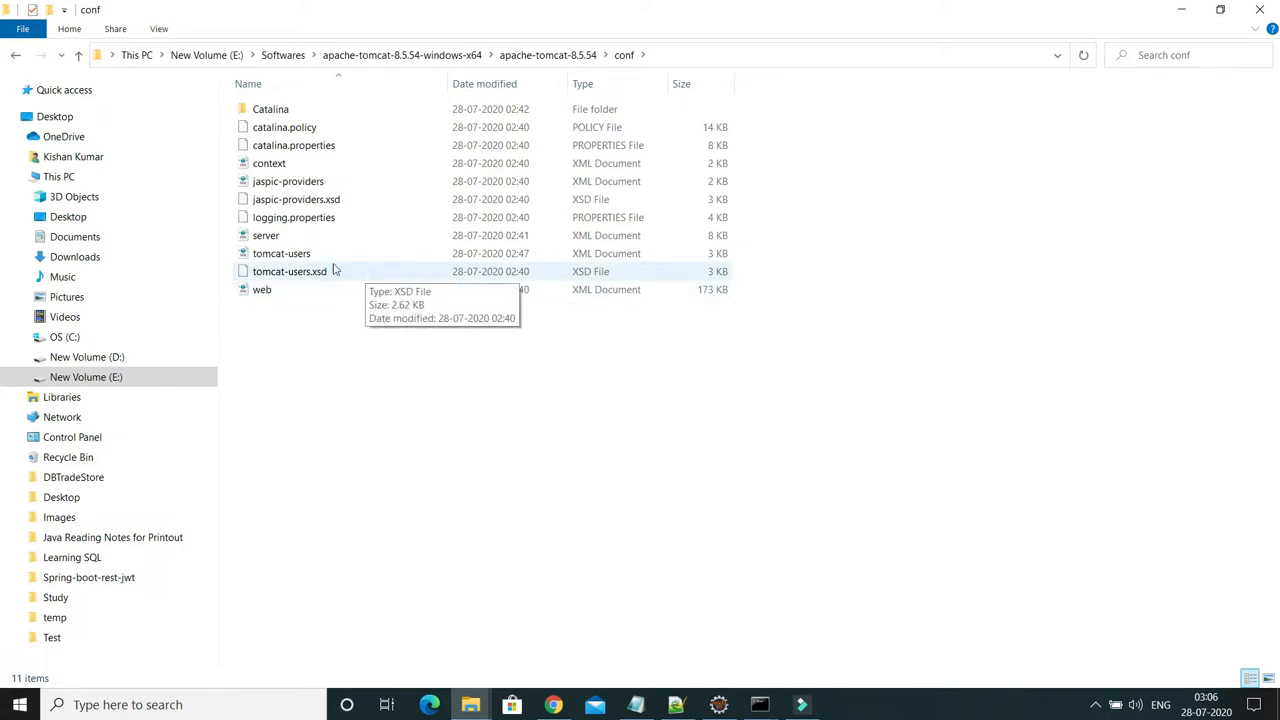
right_click(281, 238)
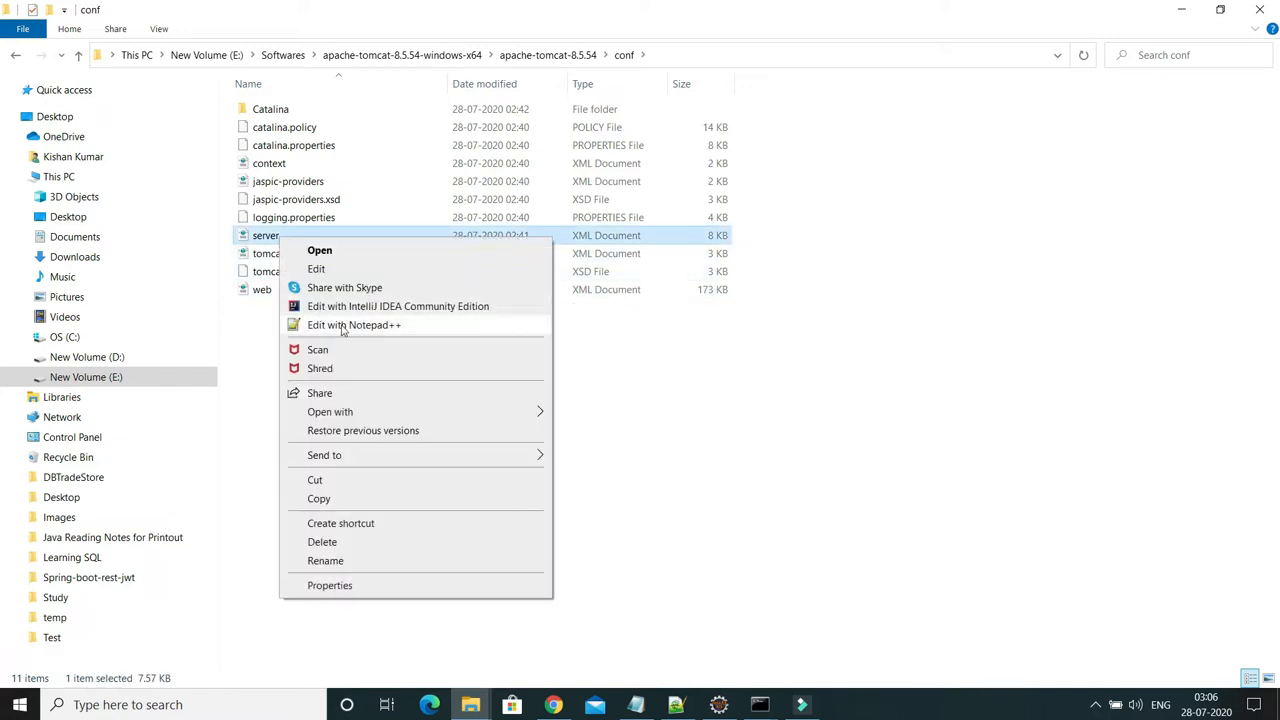
Open server.xml in Notepad++, confirm the HTTP Connector uses port 9090, then close it
left_click(343, 327)
scroll(986, 203, "down", 20)
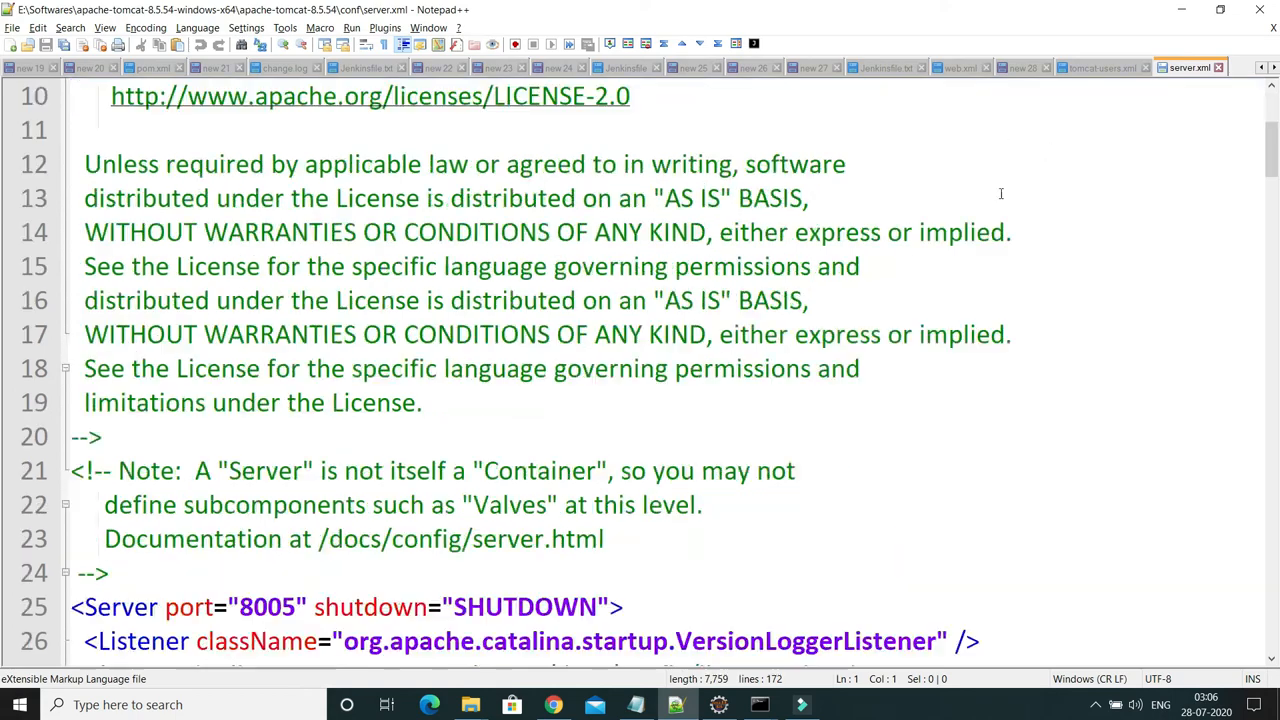
scroll(984, 206, "down", 20)
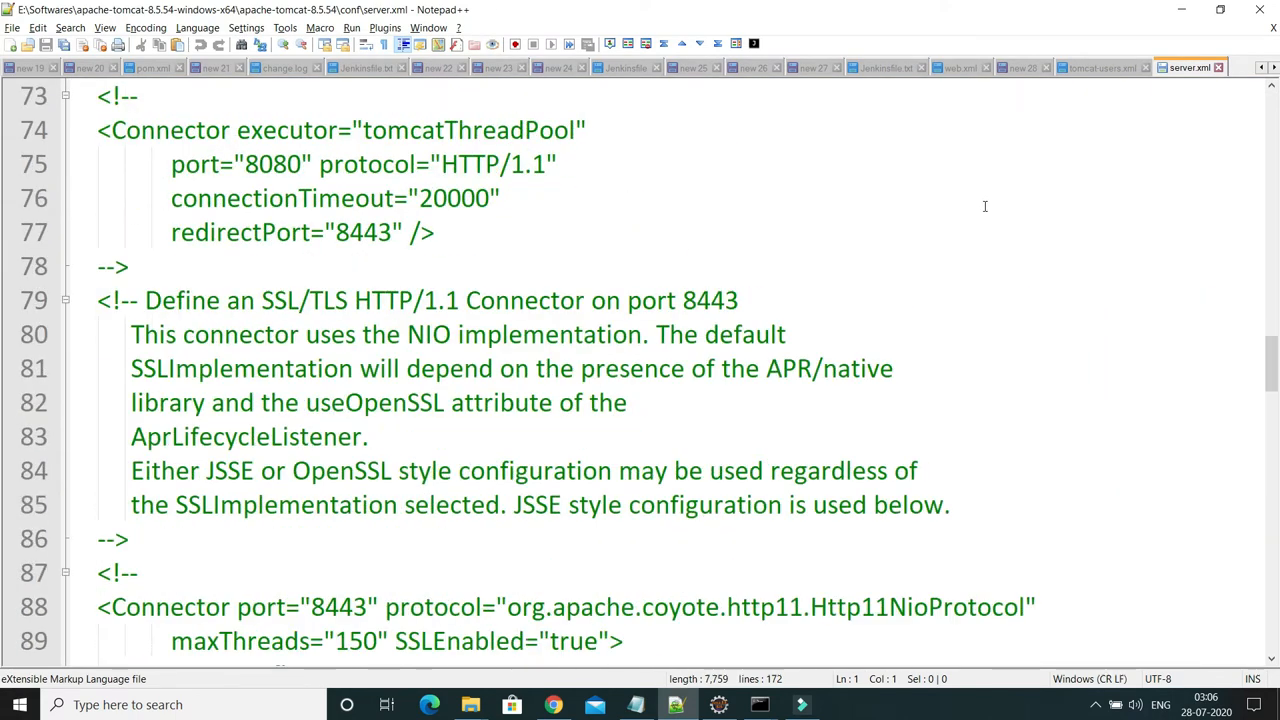
scroll(984, 210, "up", 19)
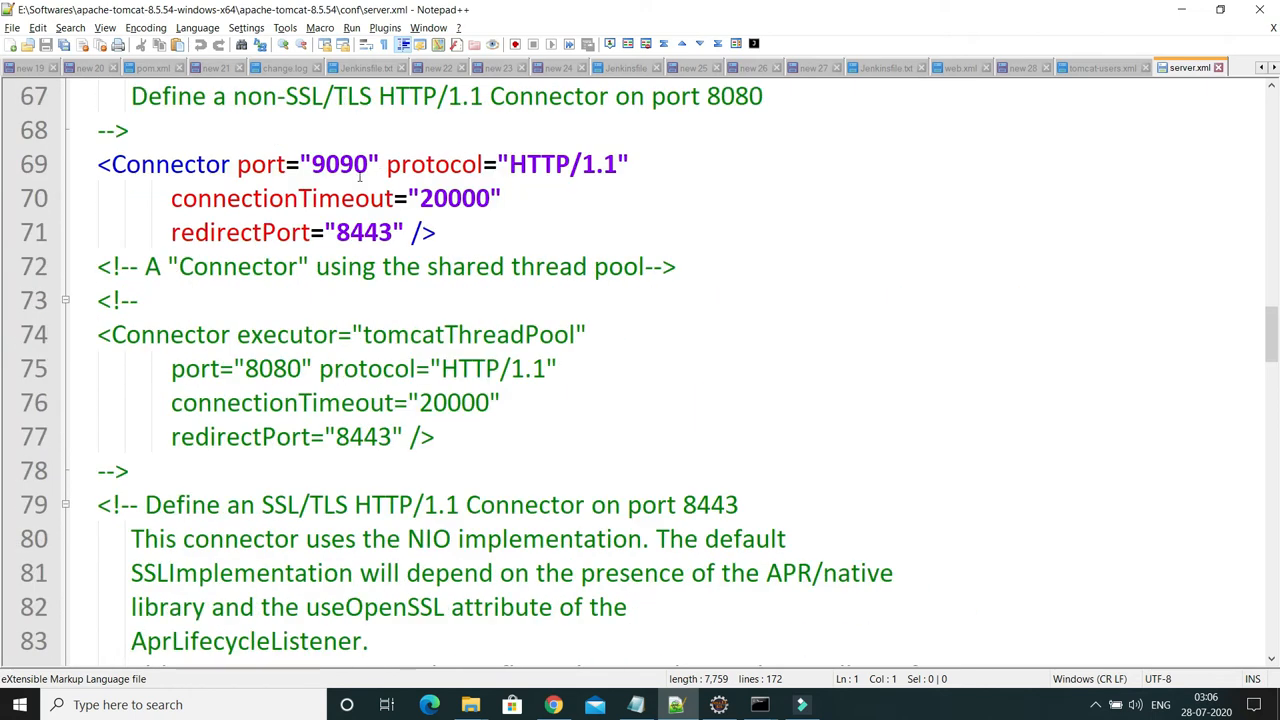
double_click(350, 172)
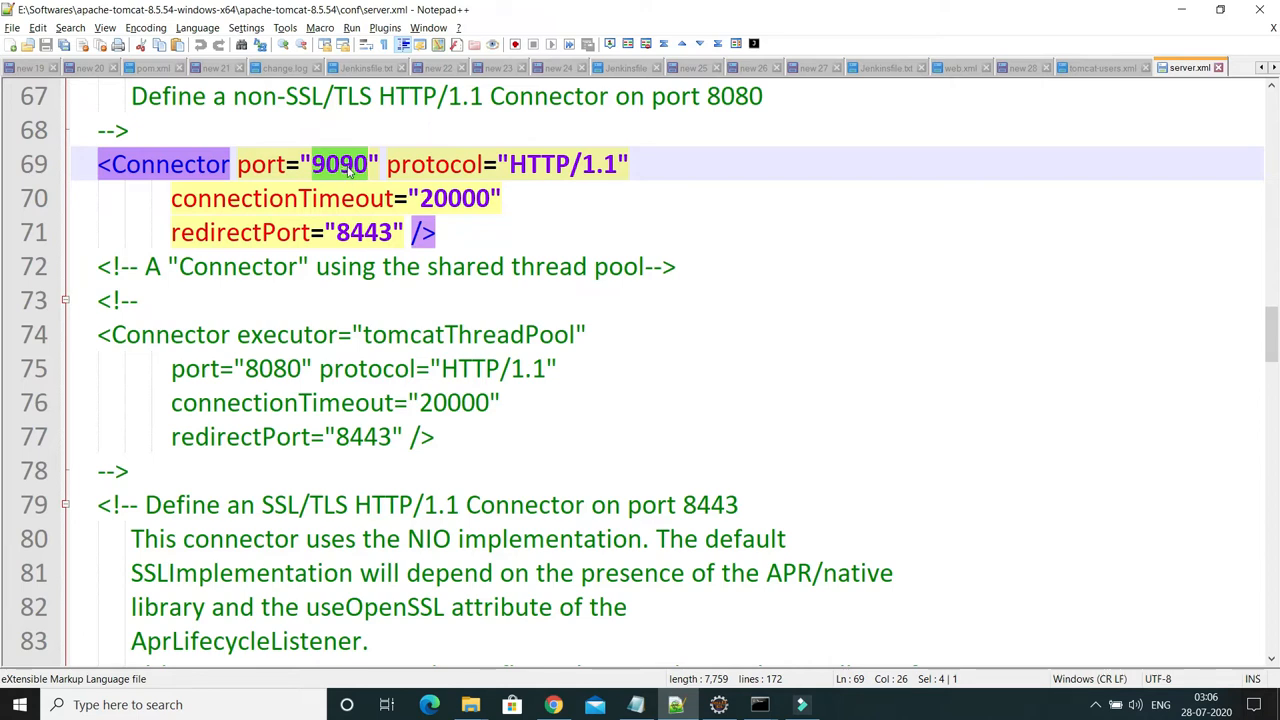
left_click(1218, 67)
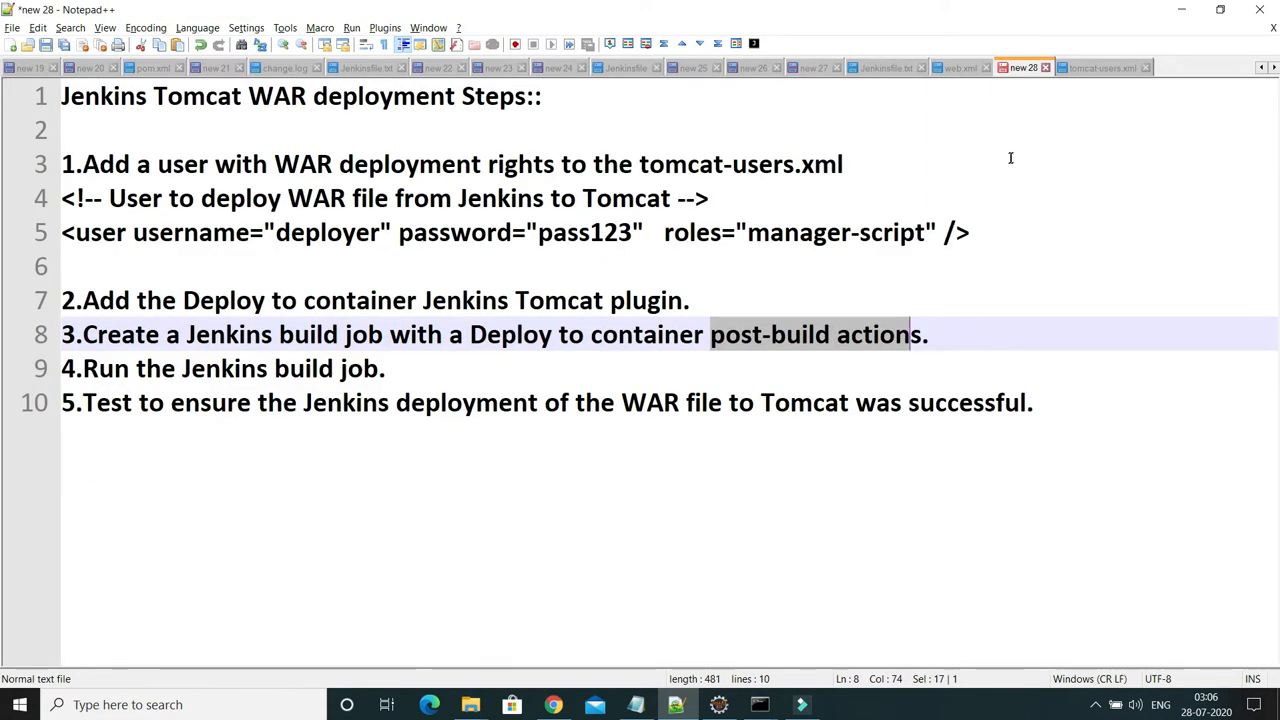
Open Tomcat's apache-tomcat-8.5.54\webapps folder in File Explorer to check its contents
key("alt+Tab")
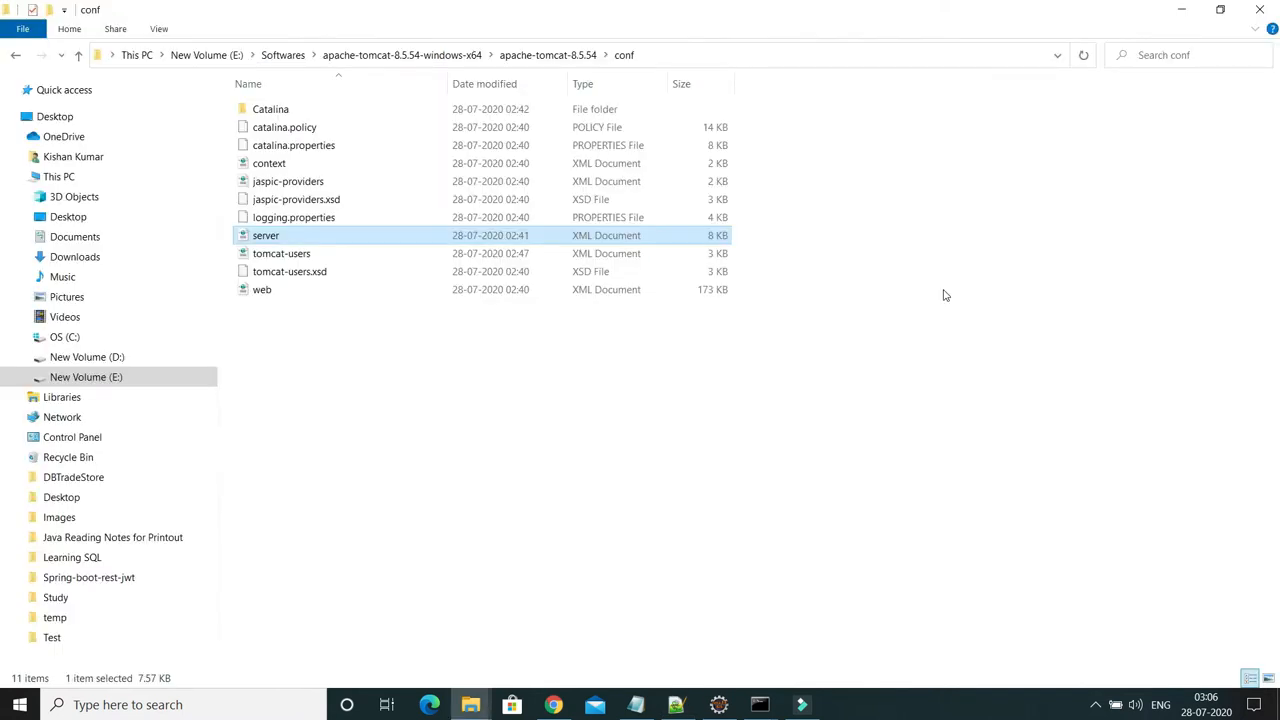
left_click(545, 55)
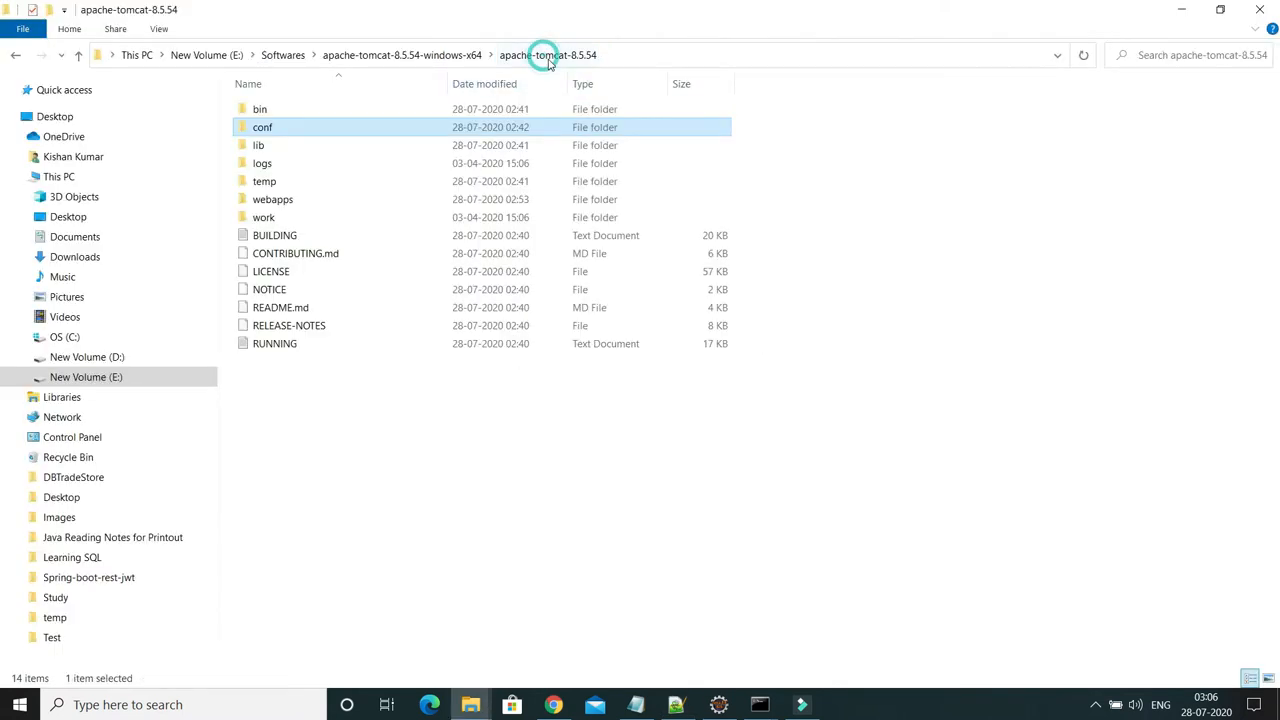
double_click(288, 201)
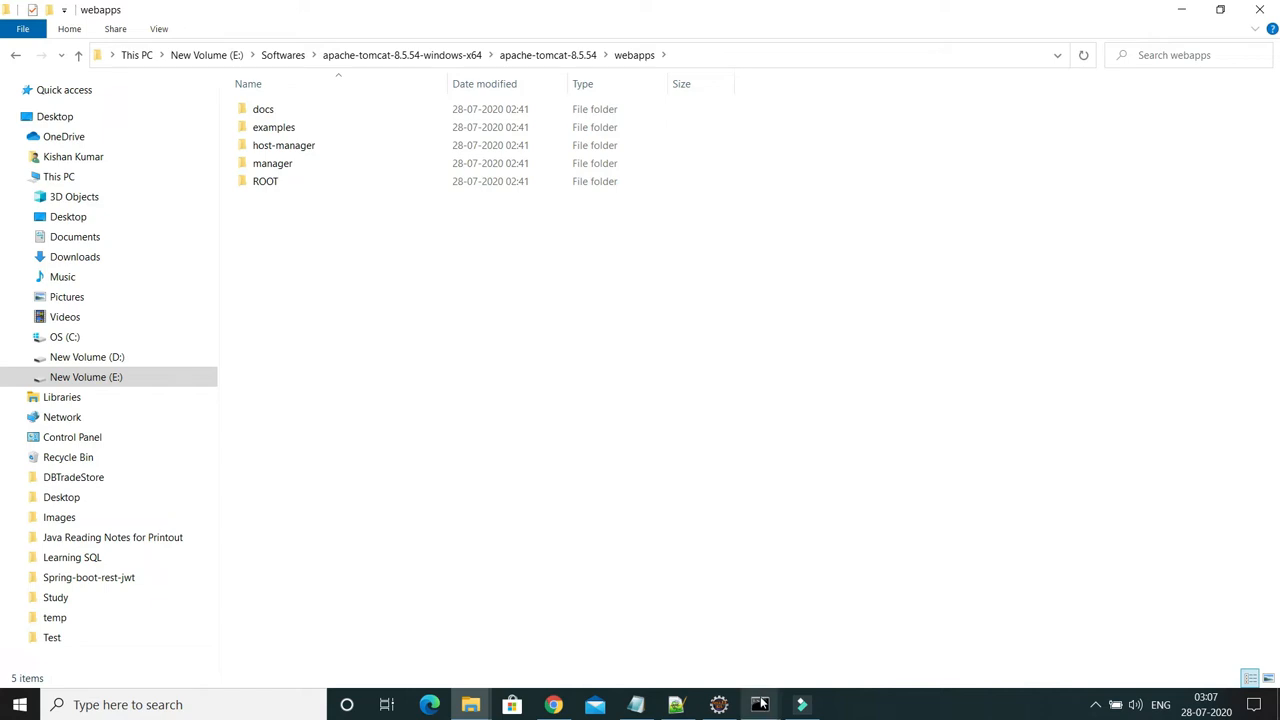
Apply and save the webAppExample job configuration in Jenkins
left_click(553, 704)
left_click(337, 560)
left_click(243, 566)
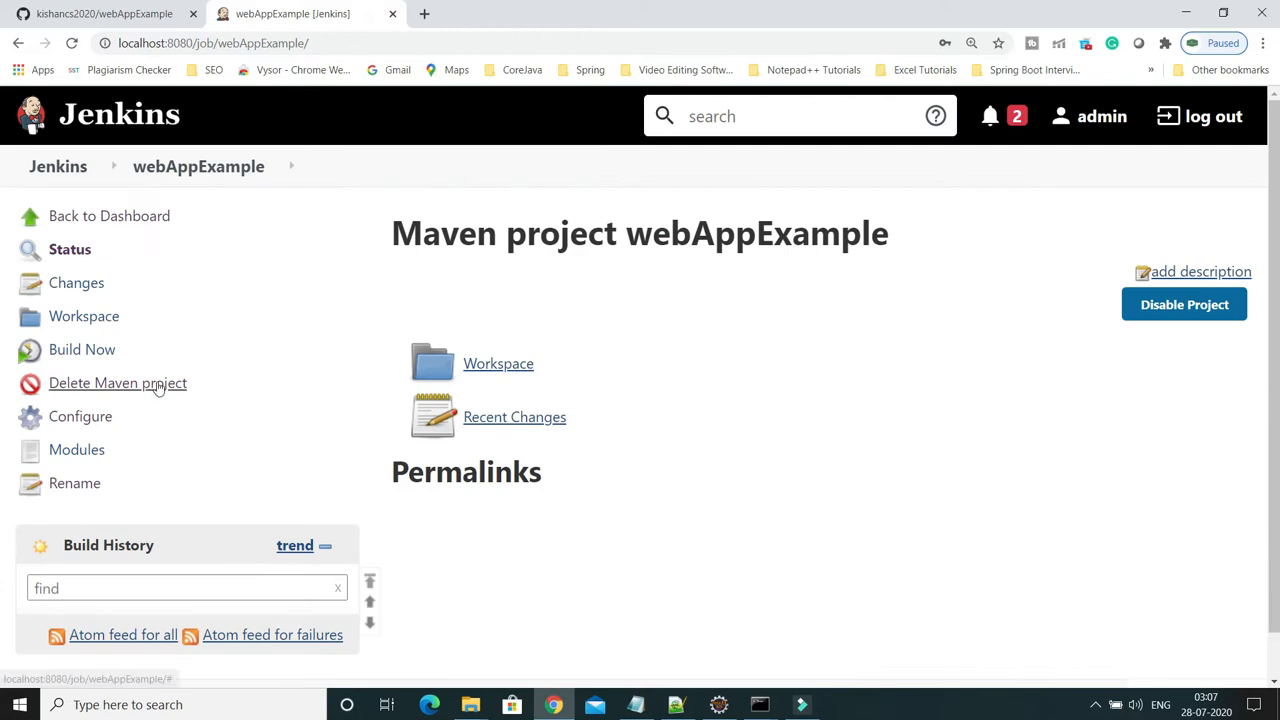
Run build #1 of webAppExample and open its console output
left_click(90, 352)
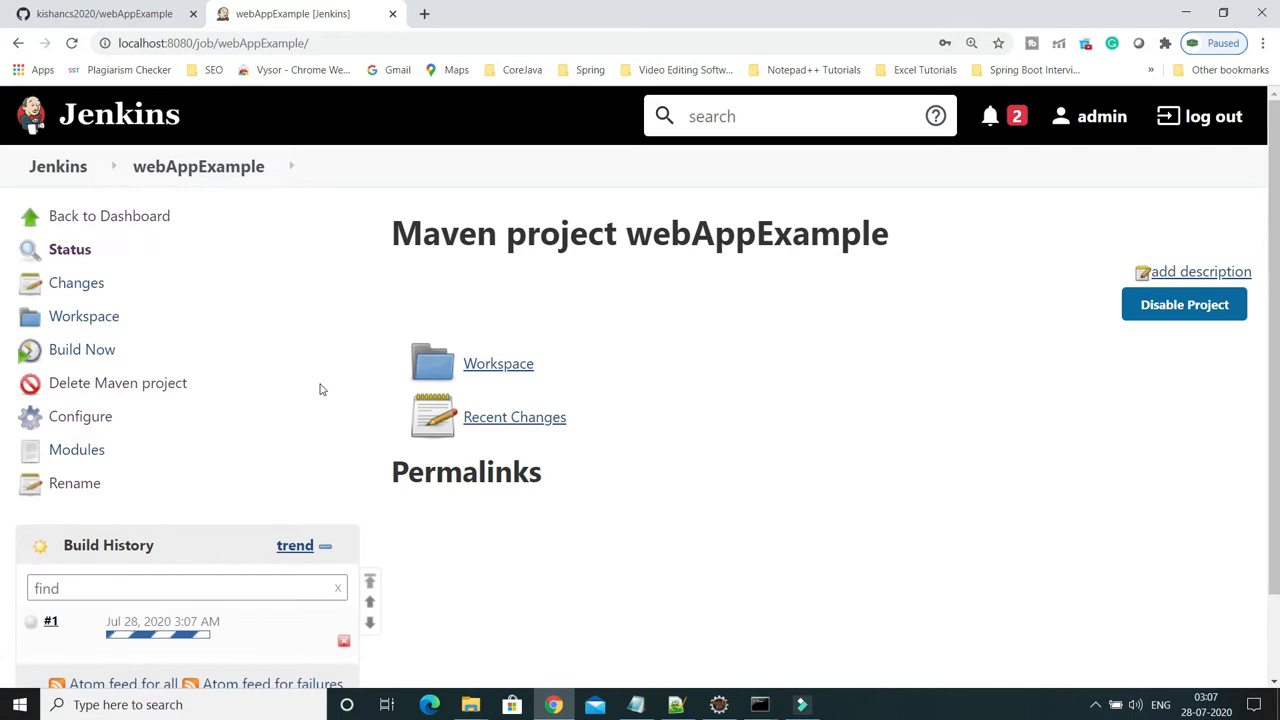
scroll(320, 389, "down", 1)
left_click(131, 545)
left_click(100, 318)
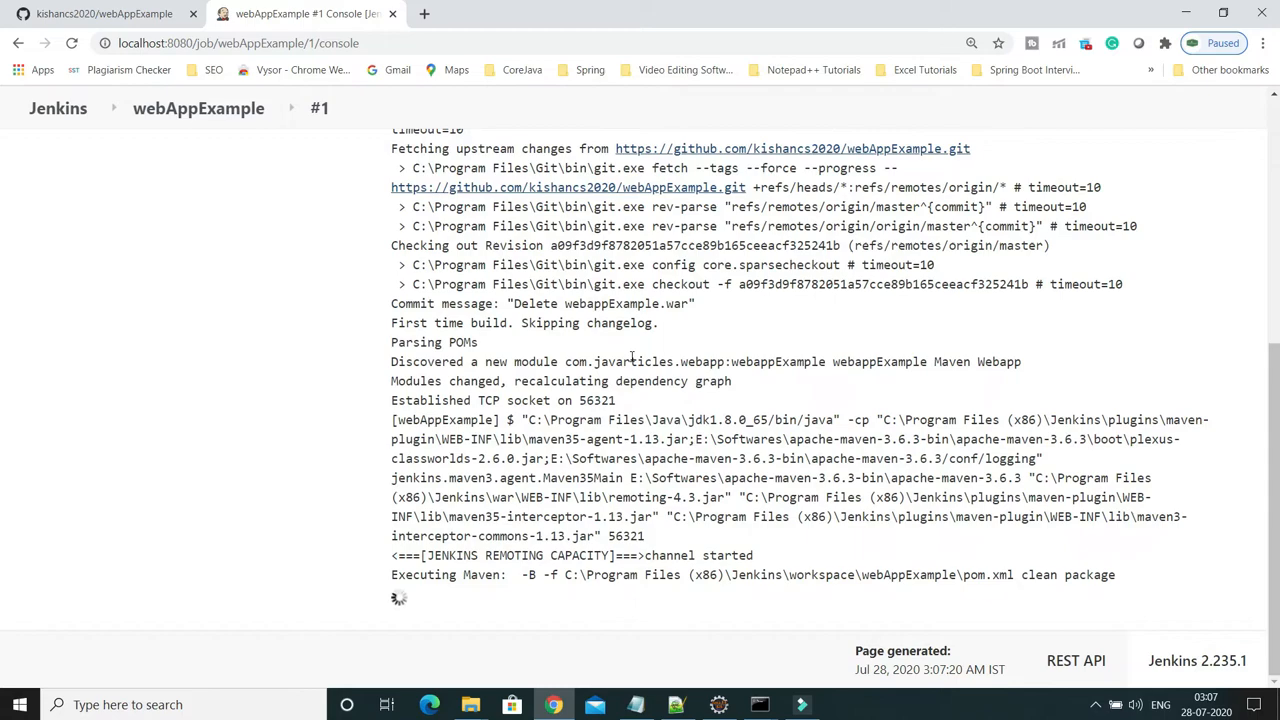
Read the log's MalformedURLException: no protocol deploy failure, then return to the project page
scroll(818, 402, "up", 6)
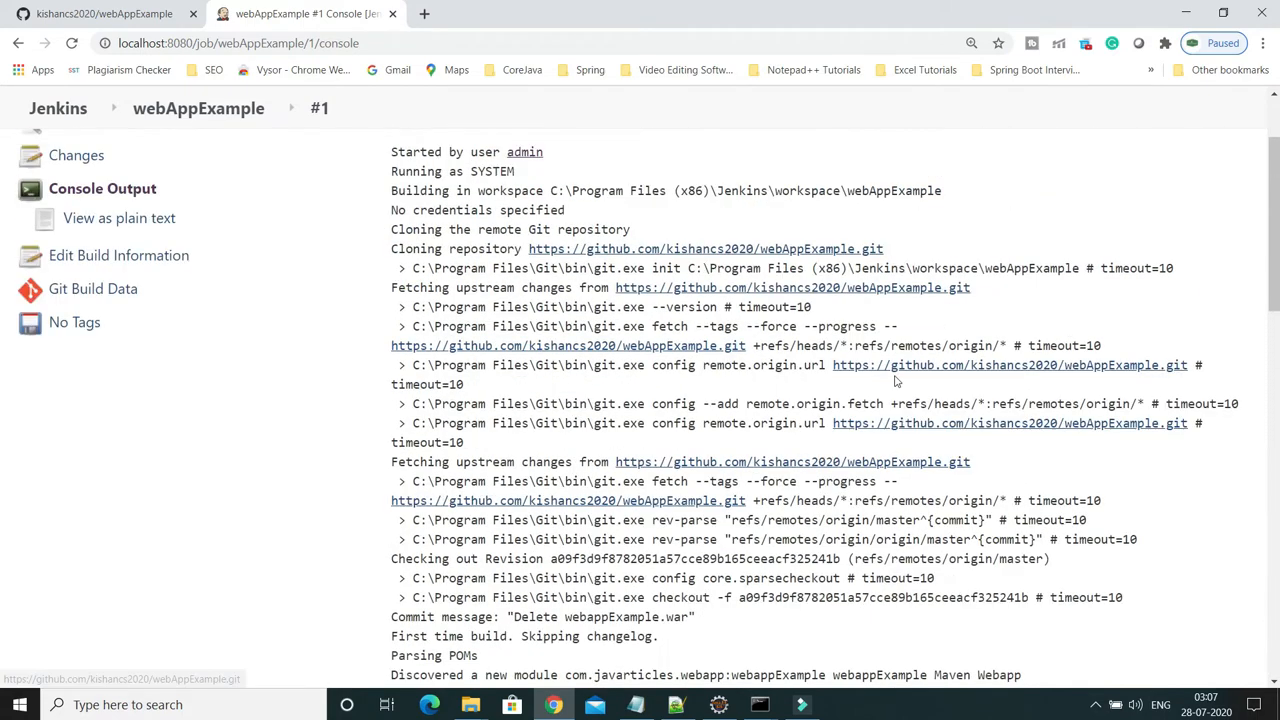
scroll(896, 388, "down", 10)
scroll(896, 390, "down", 7)
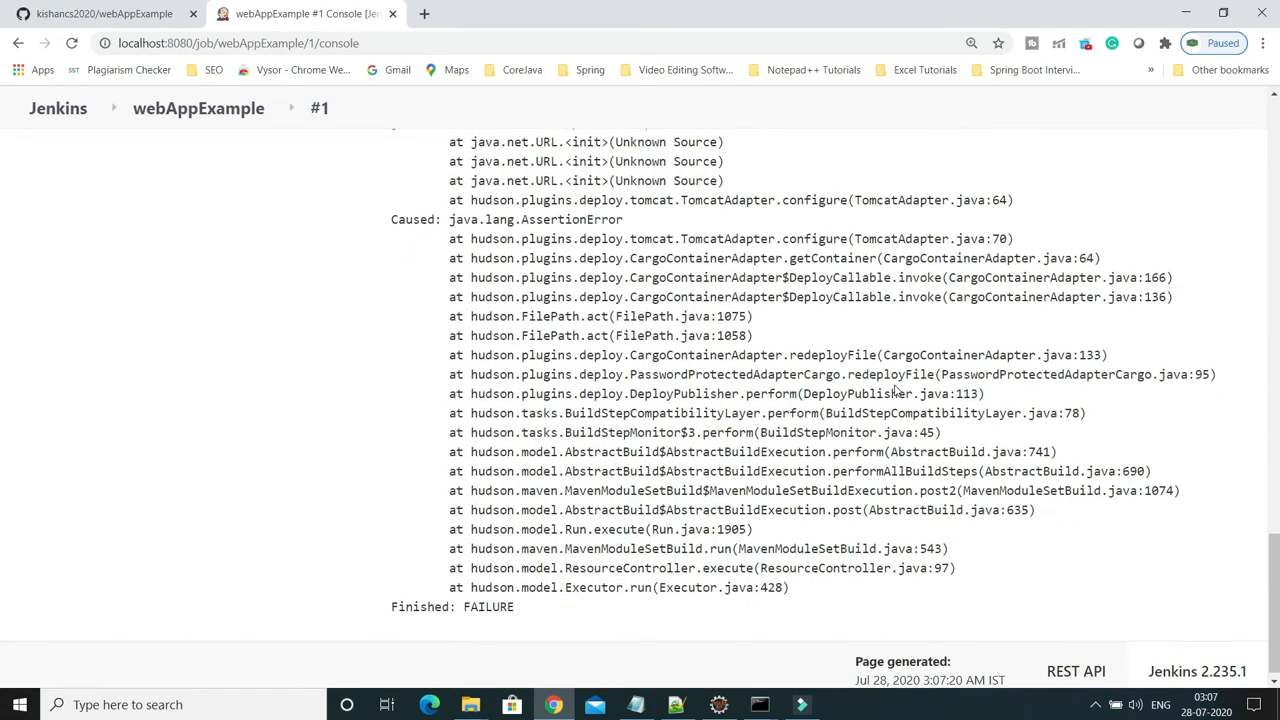
scroll(896, 390, "up", 3)
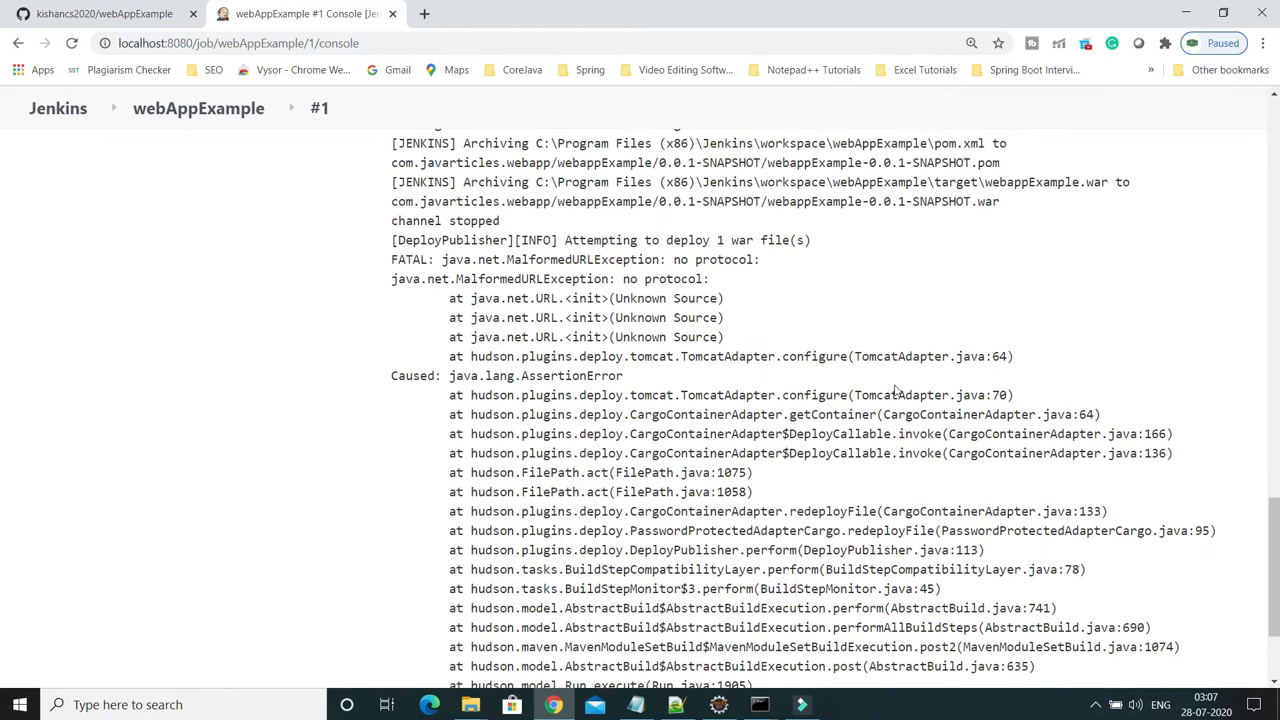
scroll(896, 390, "up", 2)
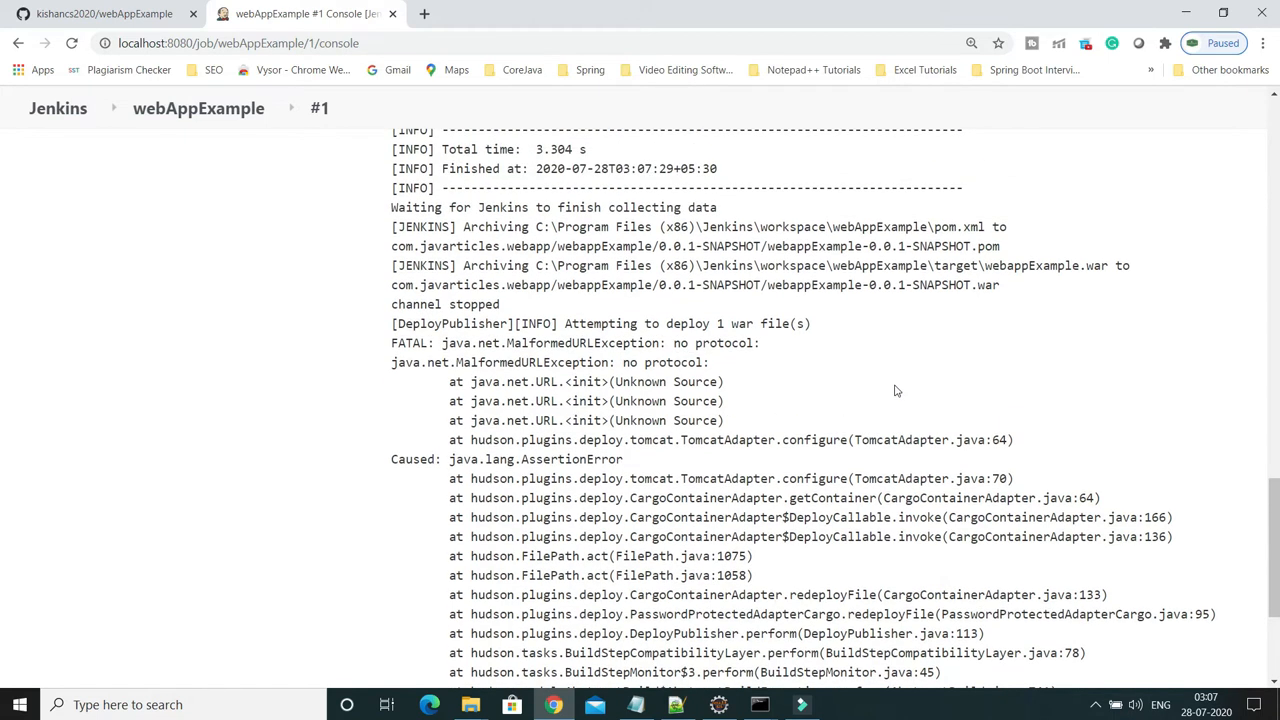
left_click_drag(538, 265, 800, 270)
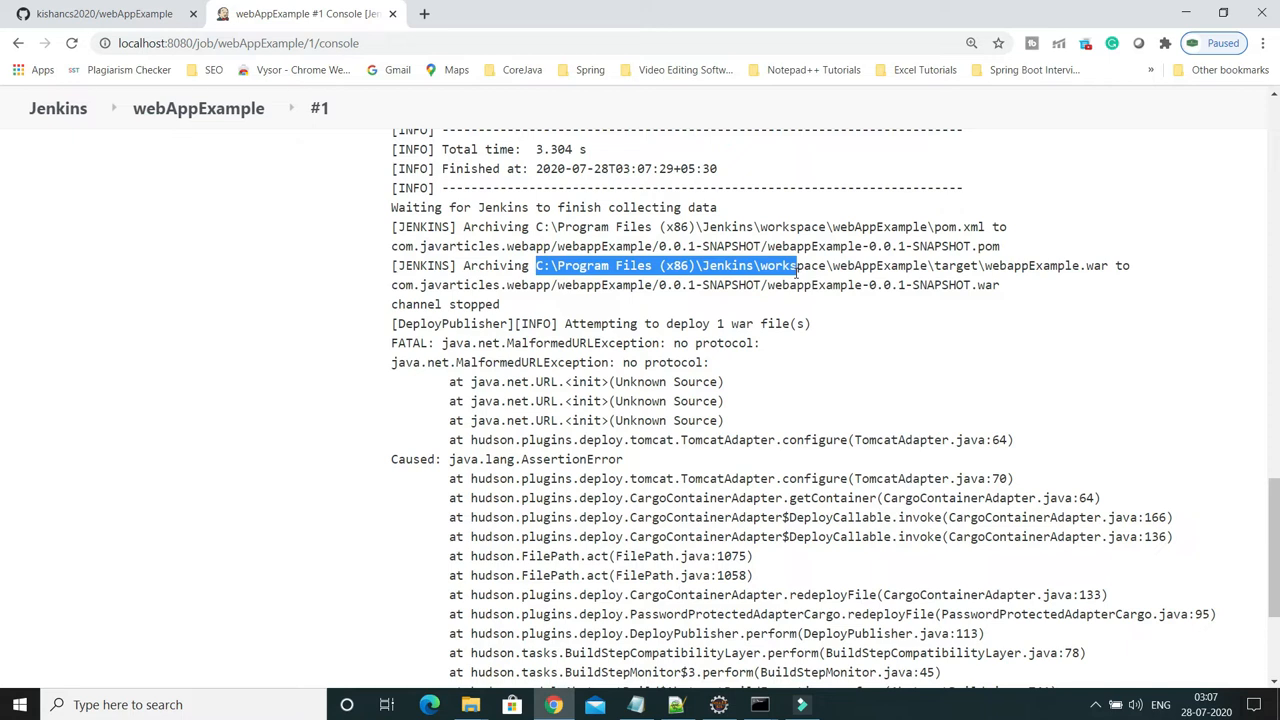
left_click(872, 555)
scroll(872, 555, "up", 1)
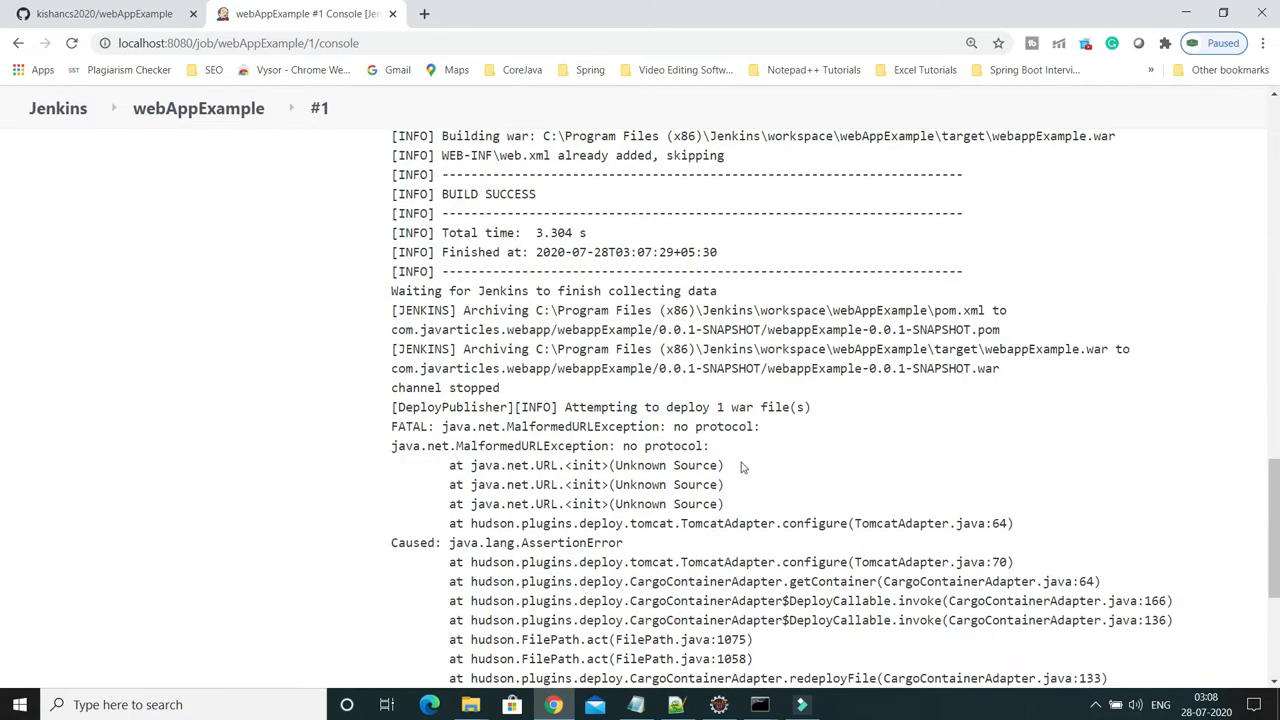
left_click_drag(508, 426, 638, 426)
scroll(635, 414, "up", 6)
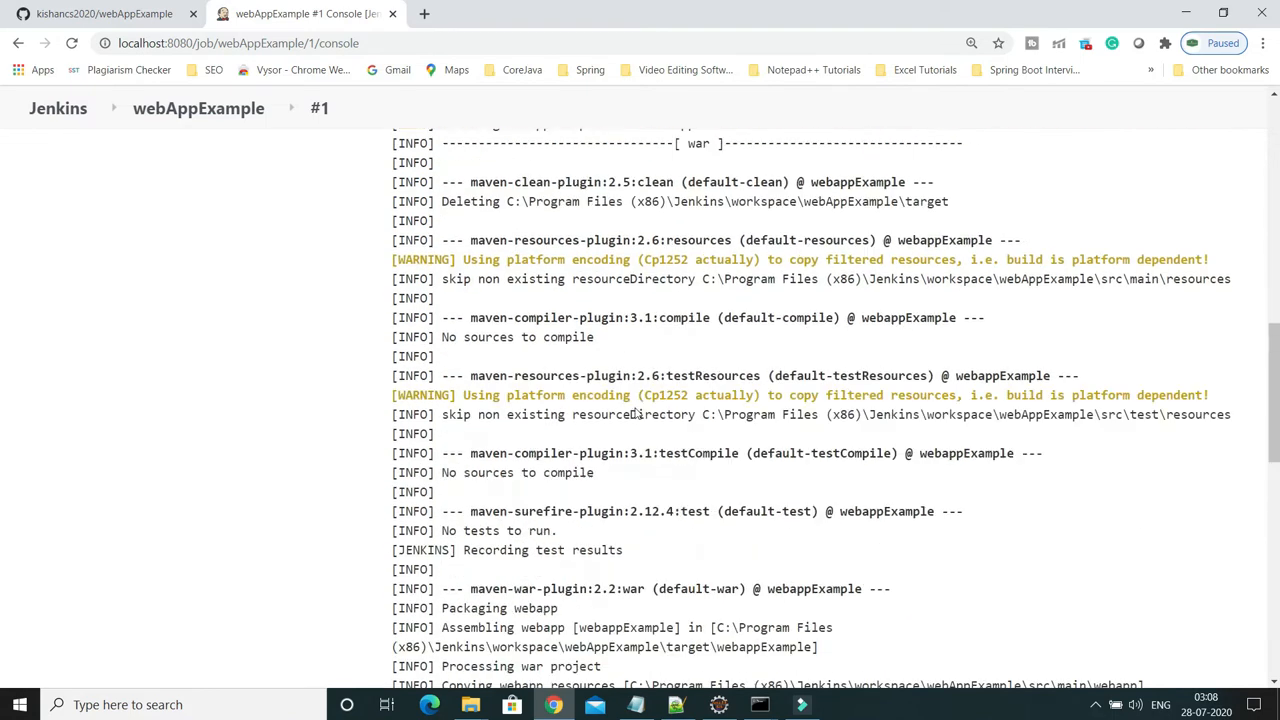
scroll(635, 414, "up", 10)
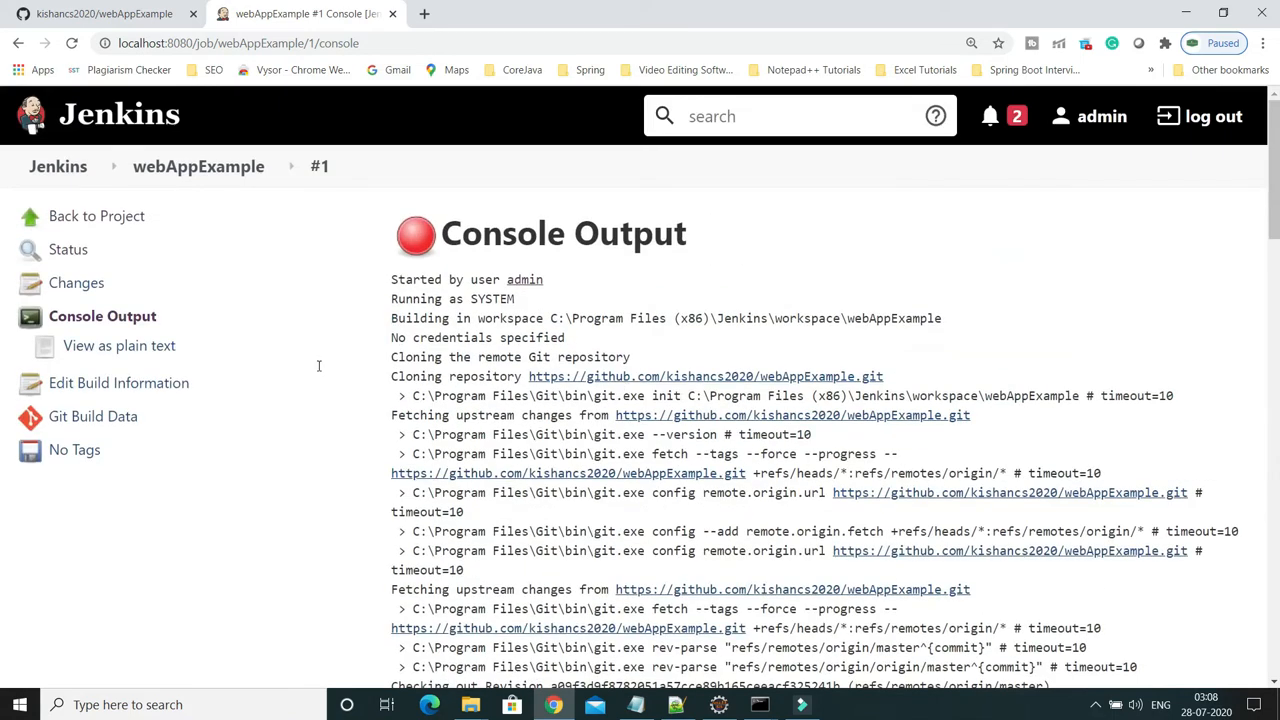
left_click(100, 218)
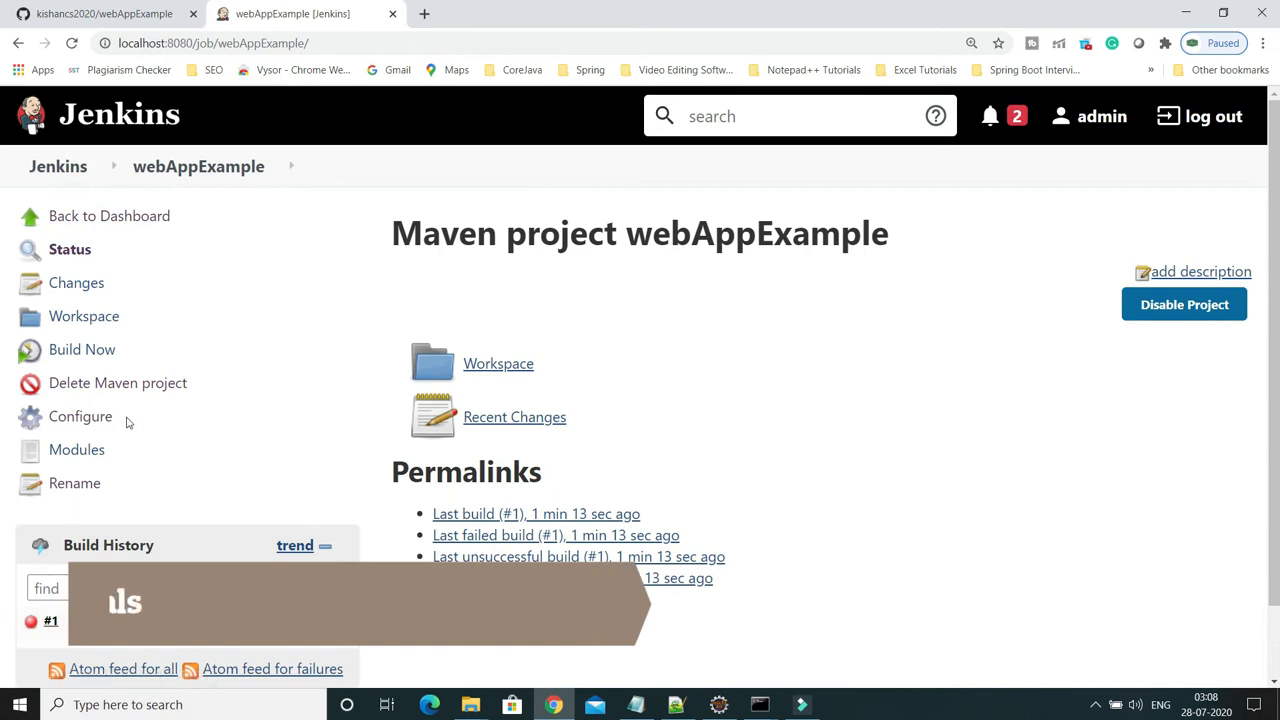
Open the webAppExample configuration and place the cursor in the Tomcat URL field
left_click(90, 427)
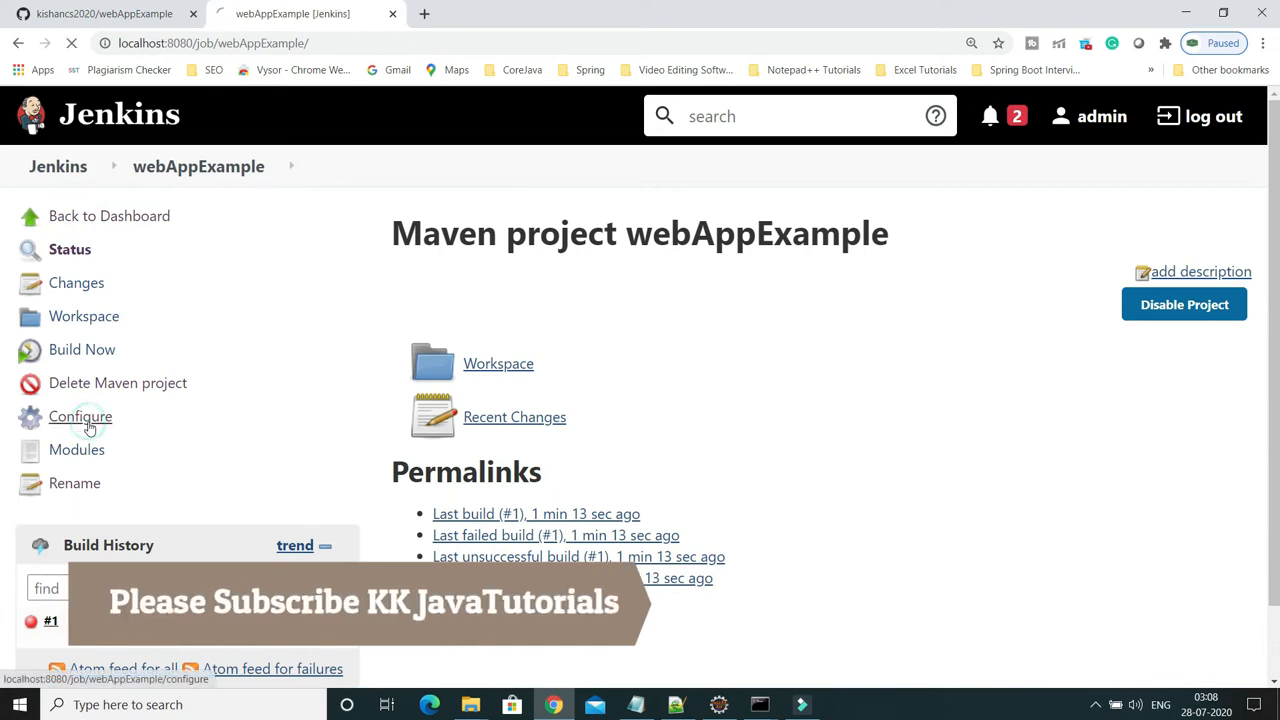
scroll(546, 380, "down", 15)
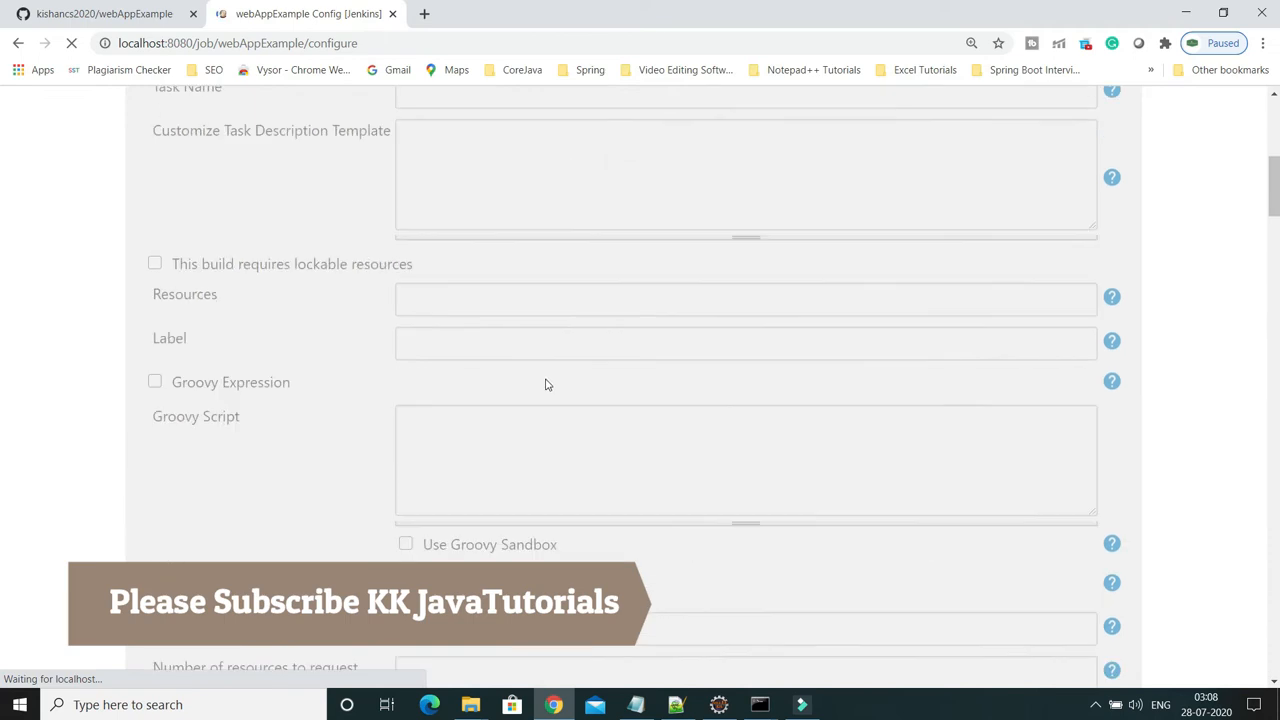
scroll(546, 384, "down", 9)
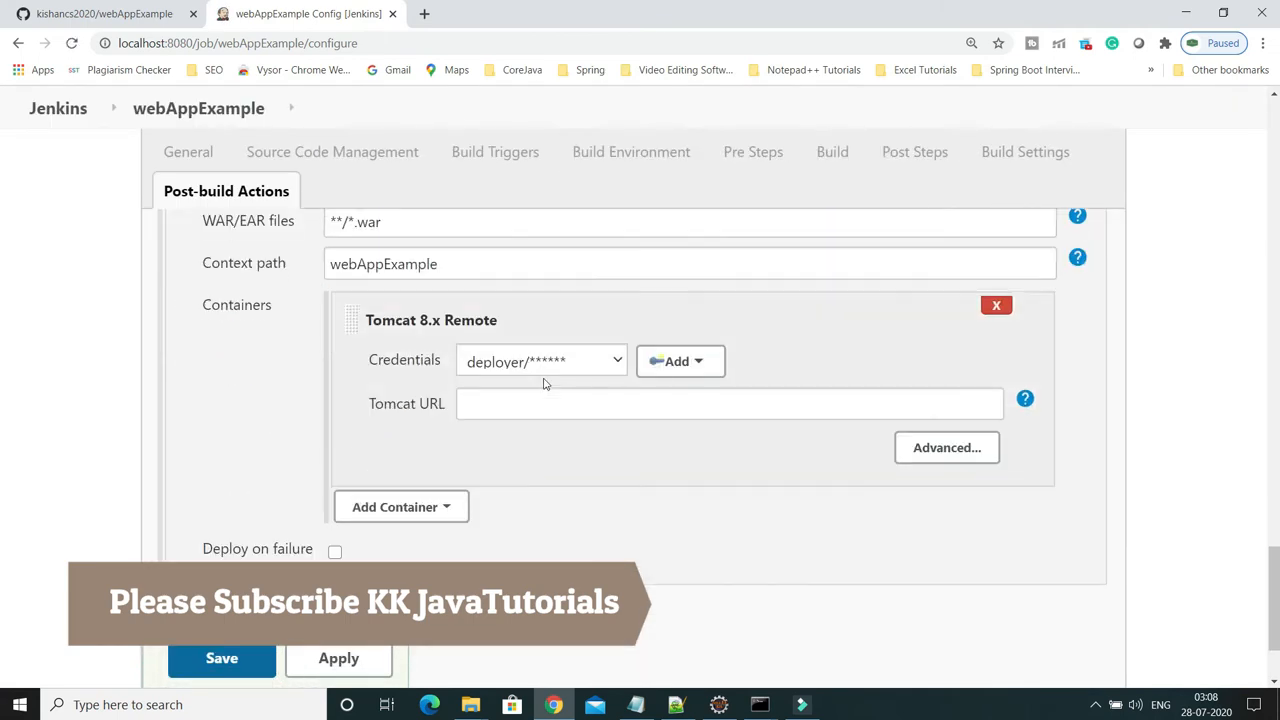
left_click(492, 266)
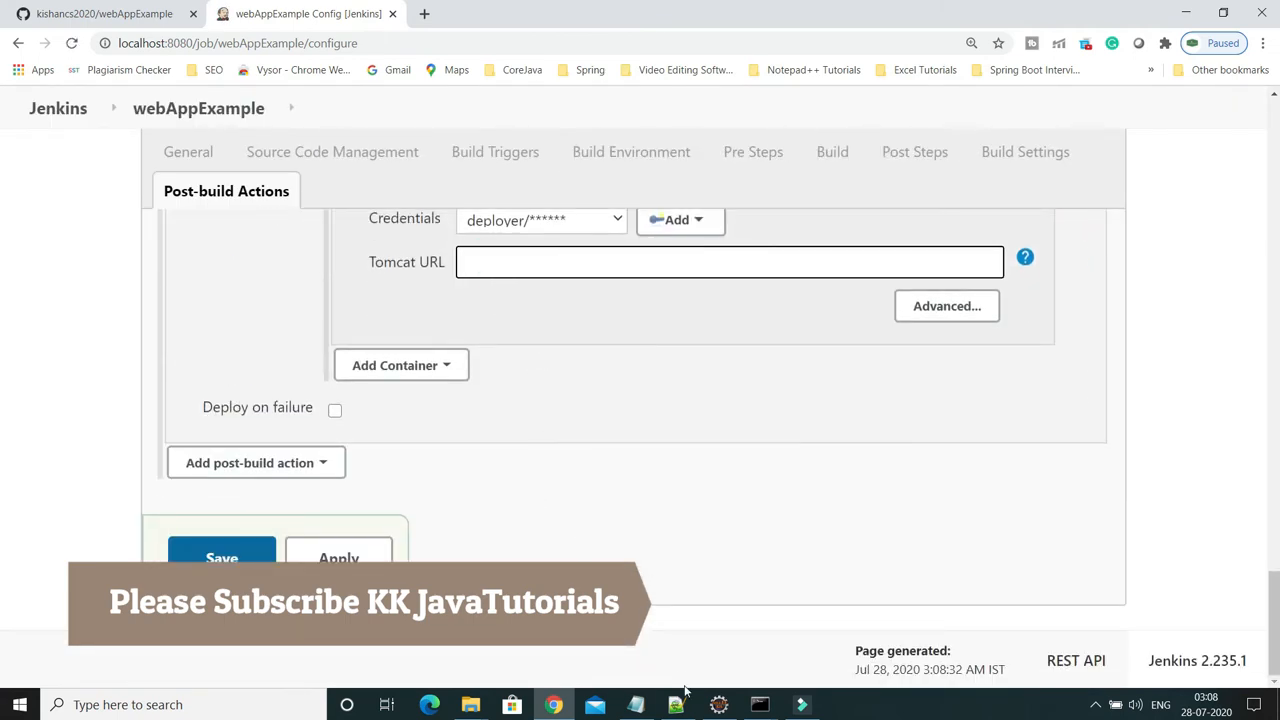
left_click(635, 704)
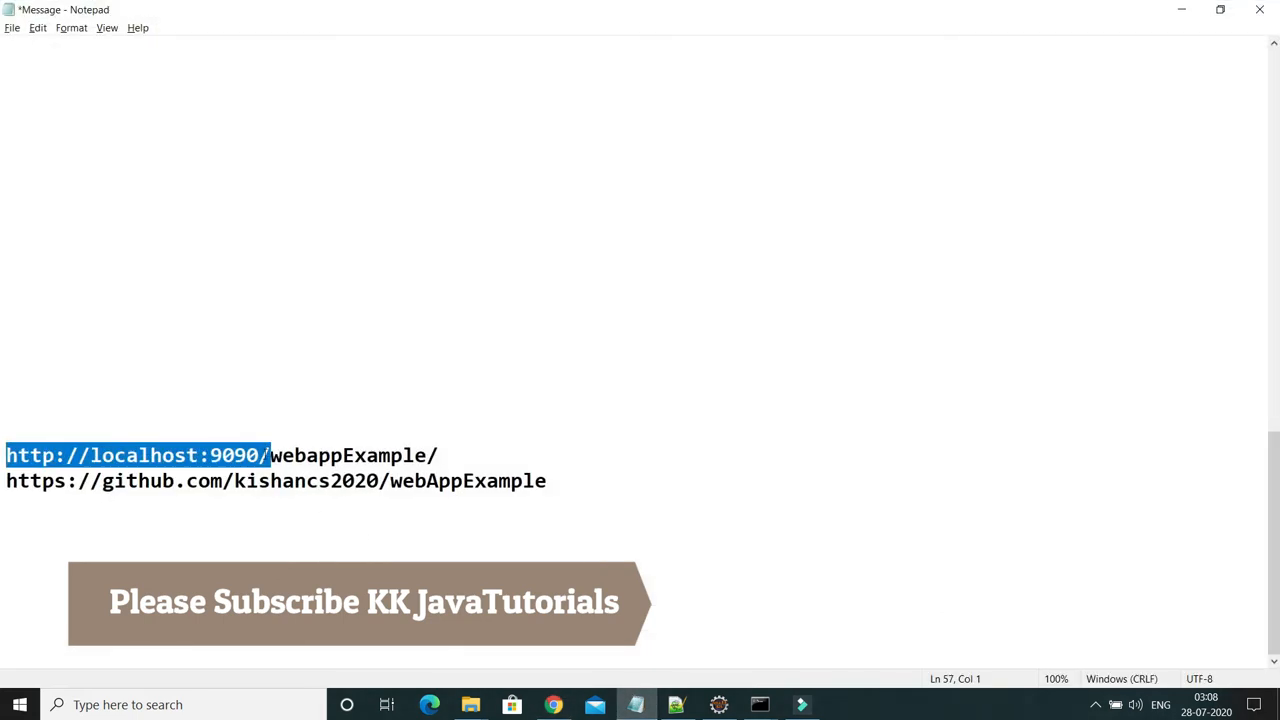
left_click(271, 455)
left_click_drag(271, 455, 6, 455)
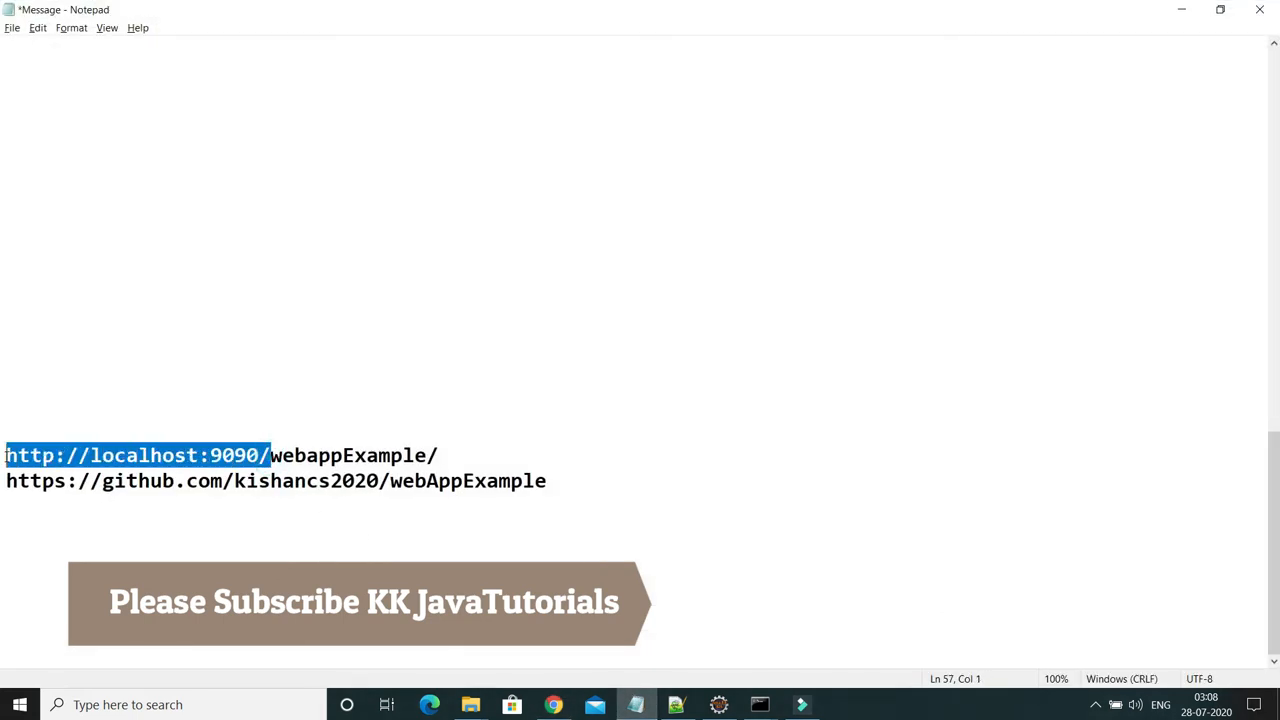
right_click(62, 462)
left_click(96, 509)
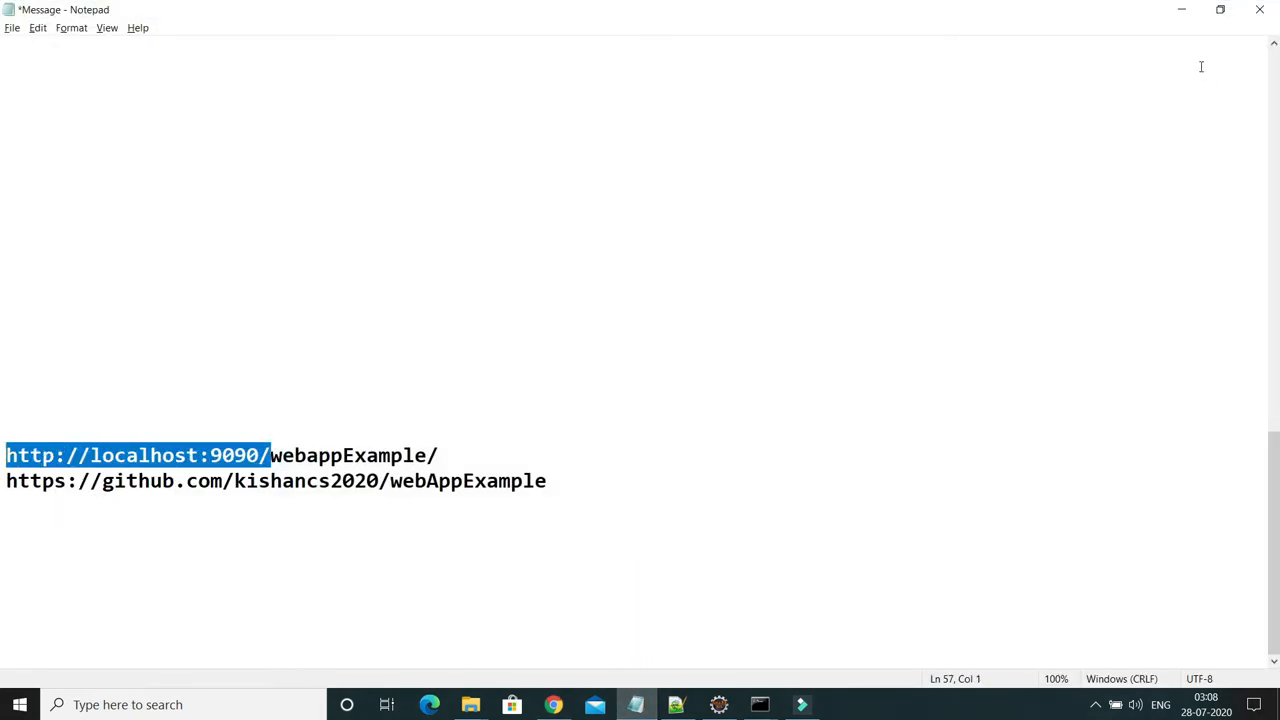
left_click(1181, 10)
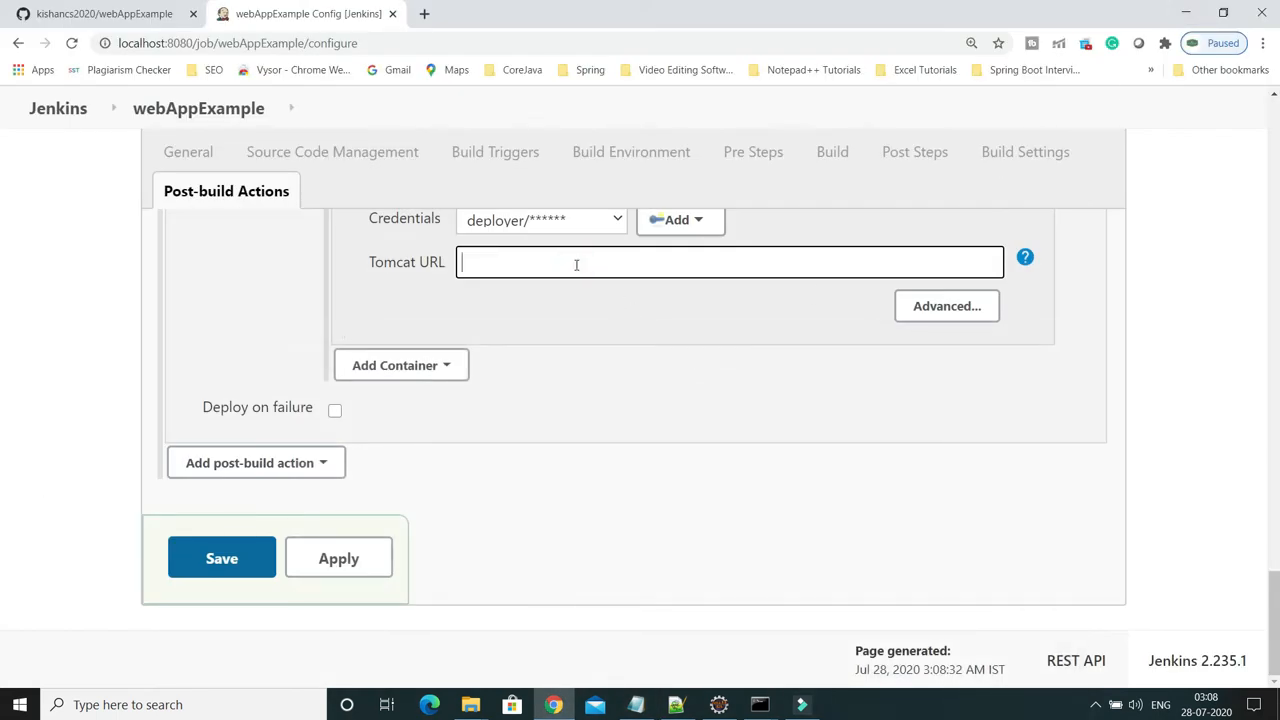
key("ctrl+v")
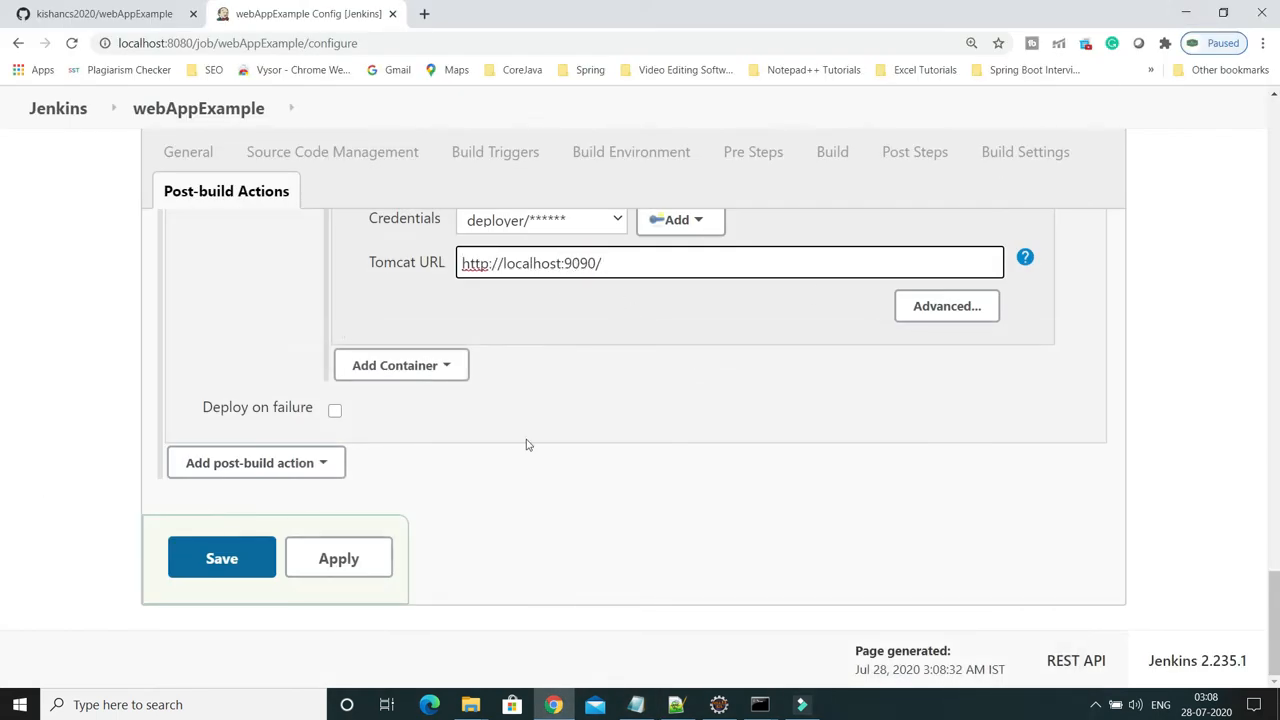
left_click(338, 560)
left_click(231, 562)
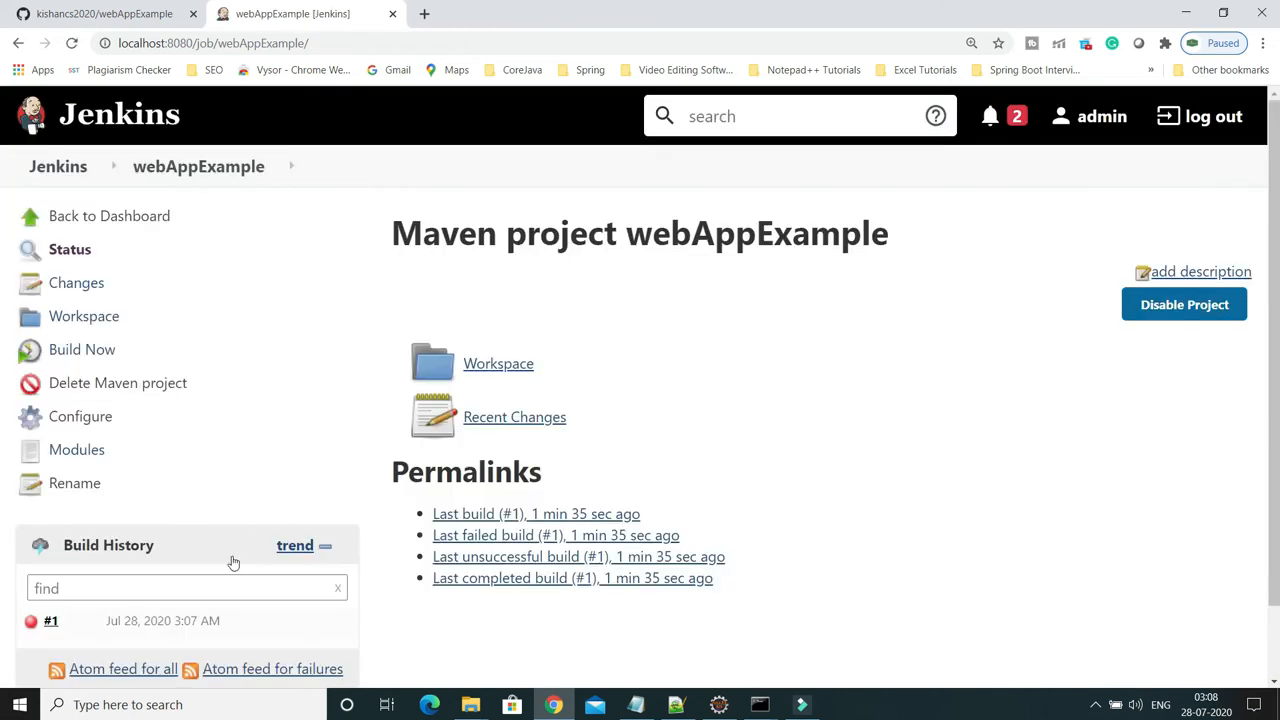
Run build #2 and review its console showing ConnectException: Connection refused during deploy
scroll(287, 436, "down", 1)
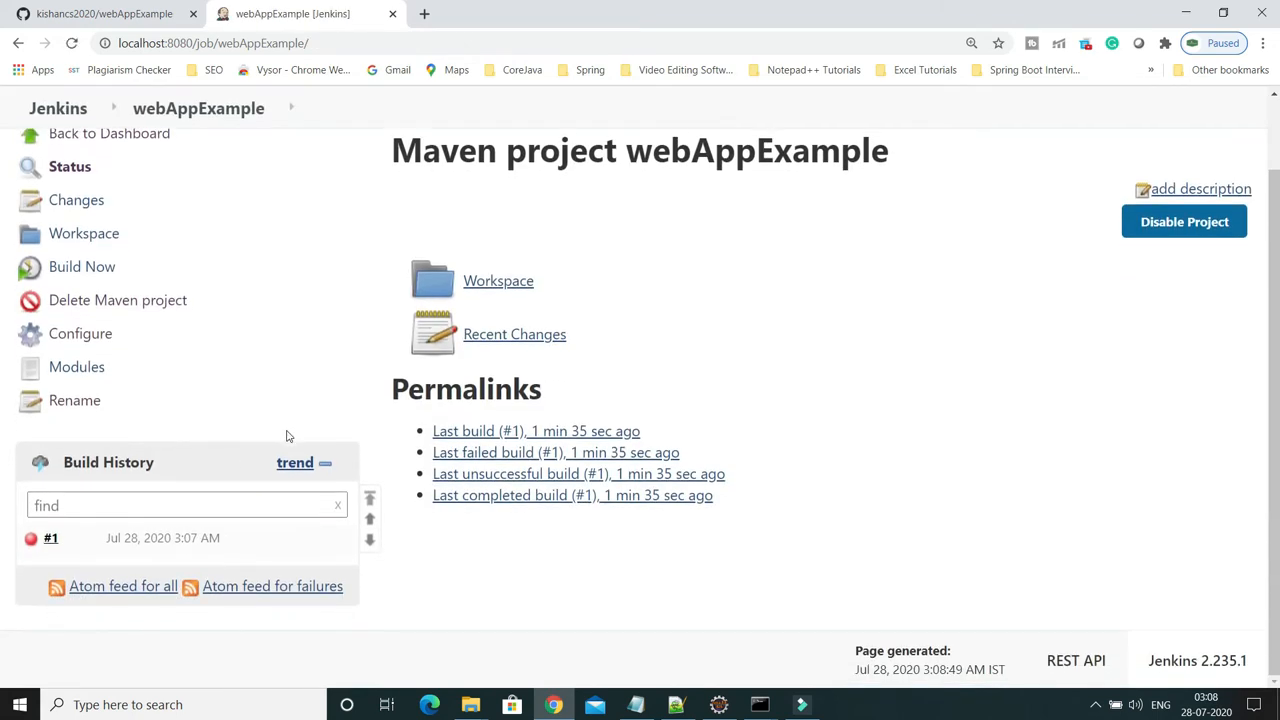
left_click(98, 268)
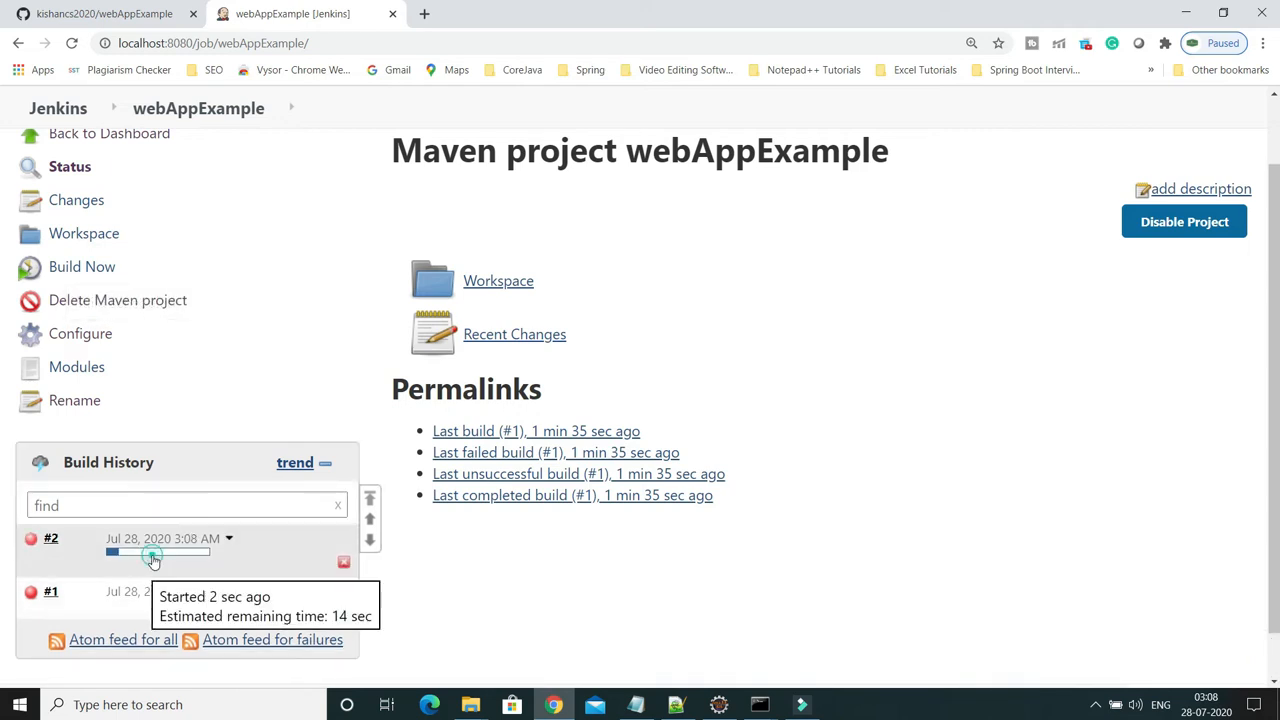
left_click(153, 556)
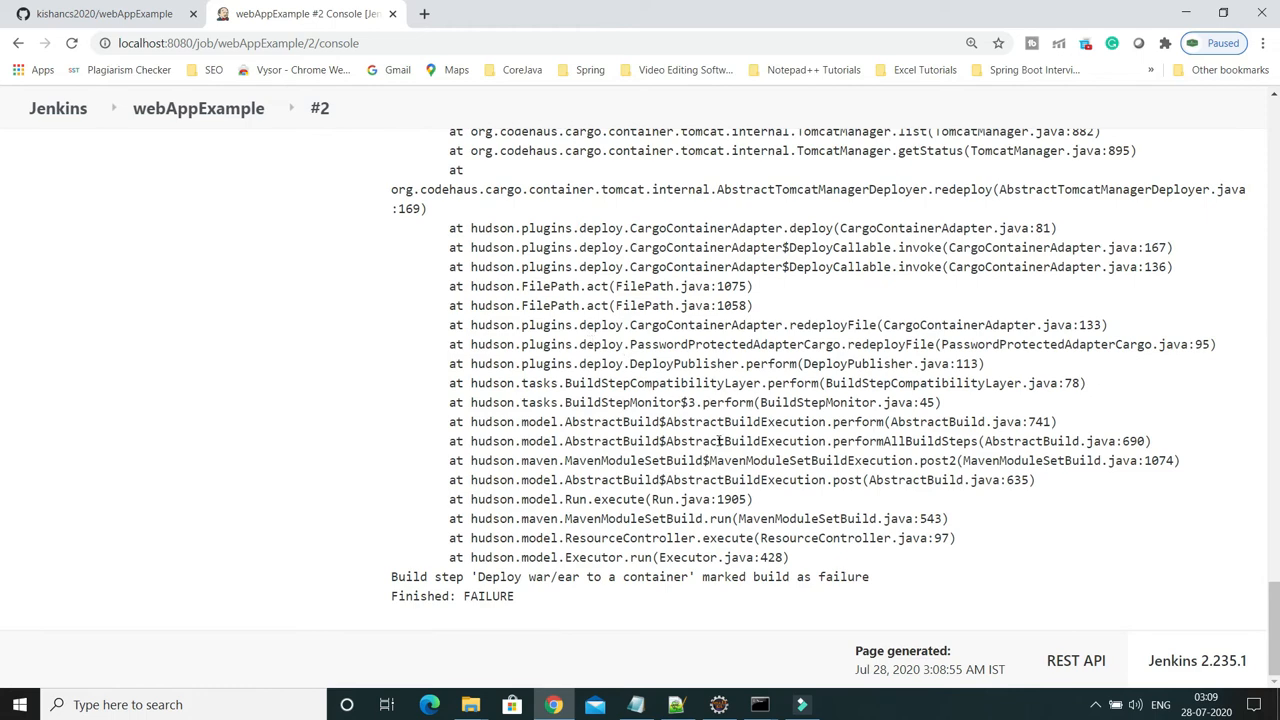
scroll(718, 441, "up", 4)
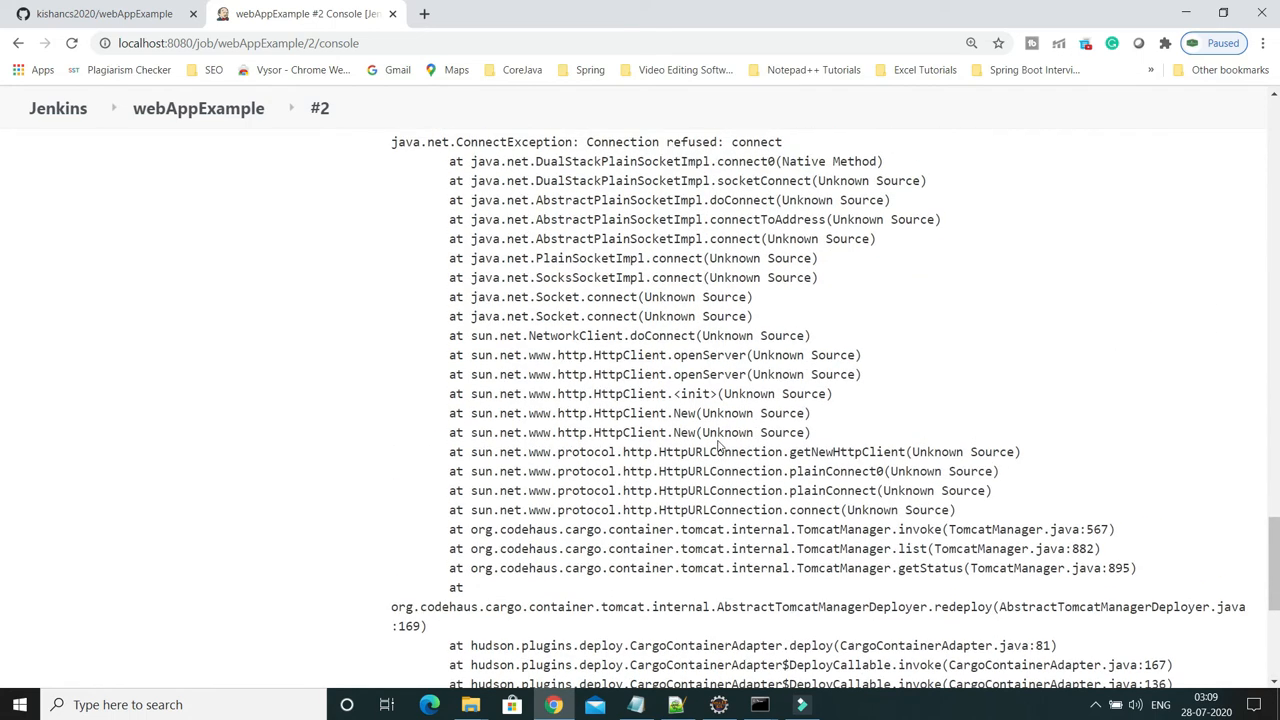
scroll(718, 443, "up", 5)
scroll(718, 441, "up", 6)
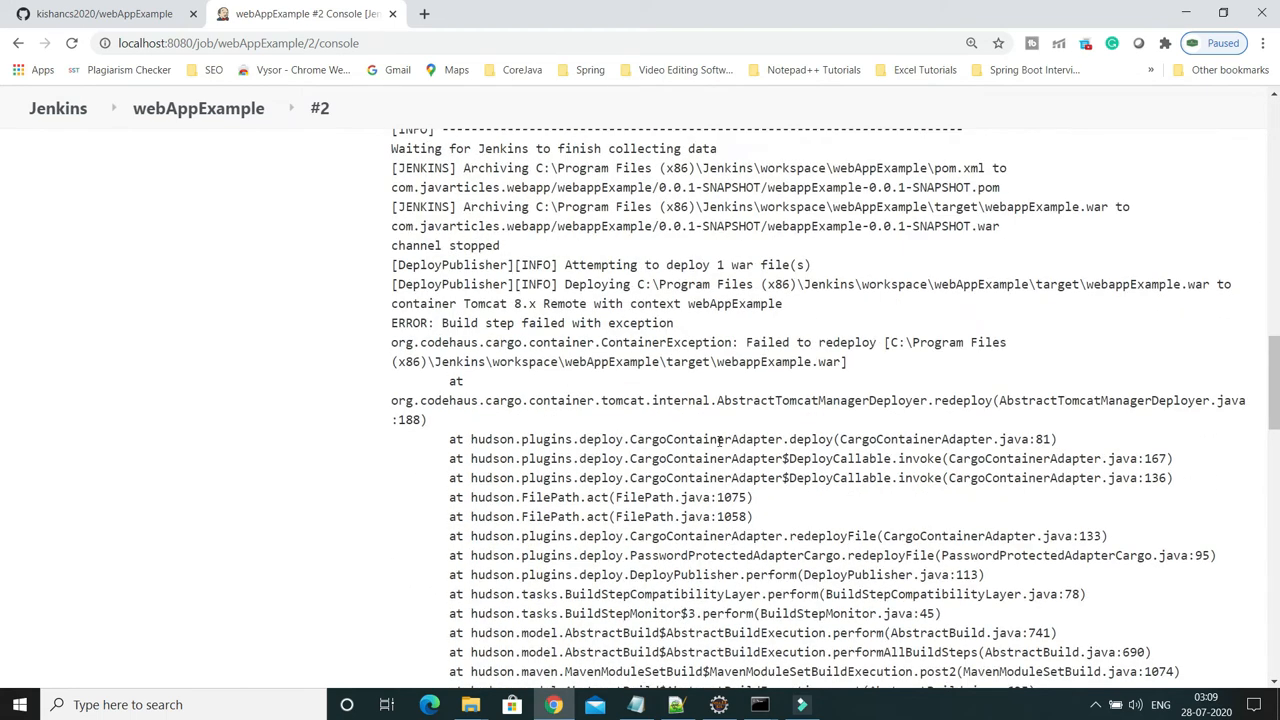
scroll(718, 441, "down", 5)
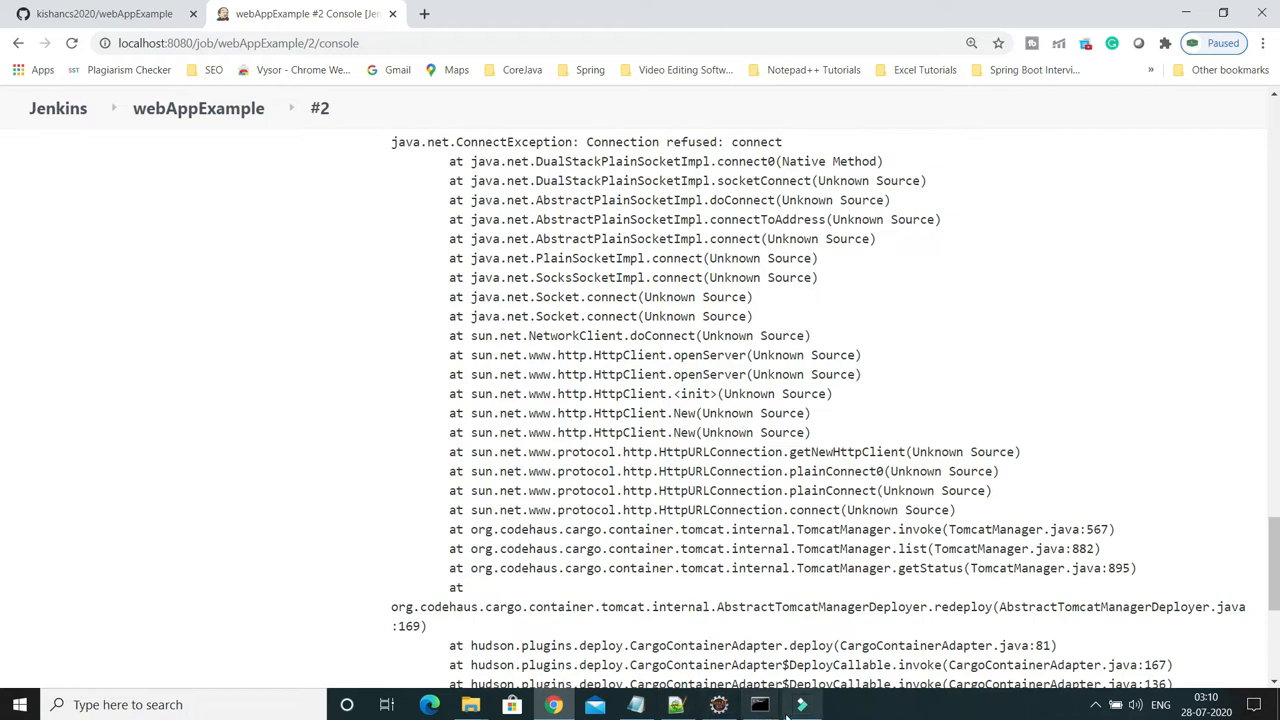
Navigate File Explorer to the apache-tomcat-8.5.54\bin folder
mouse_move(483, 708)
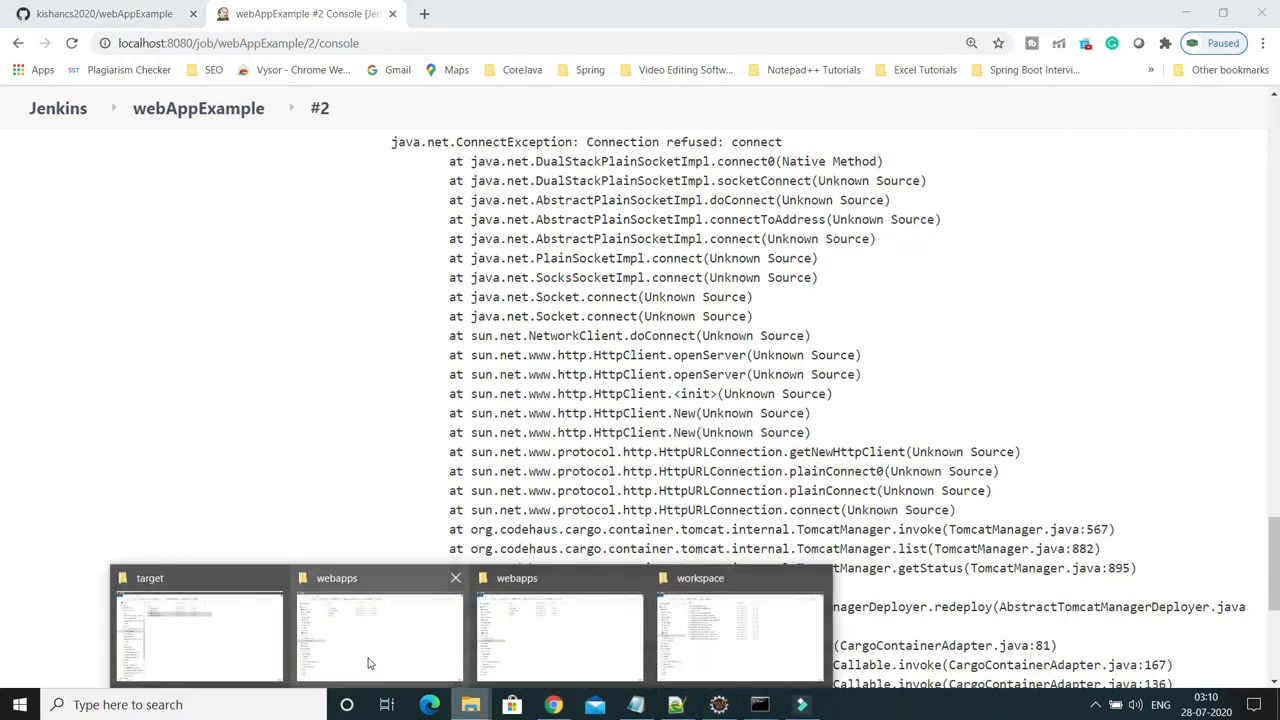
left_click(266, 638)
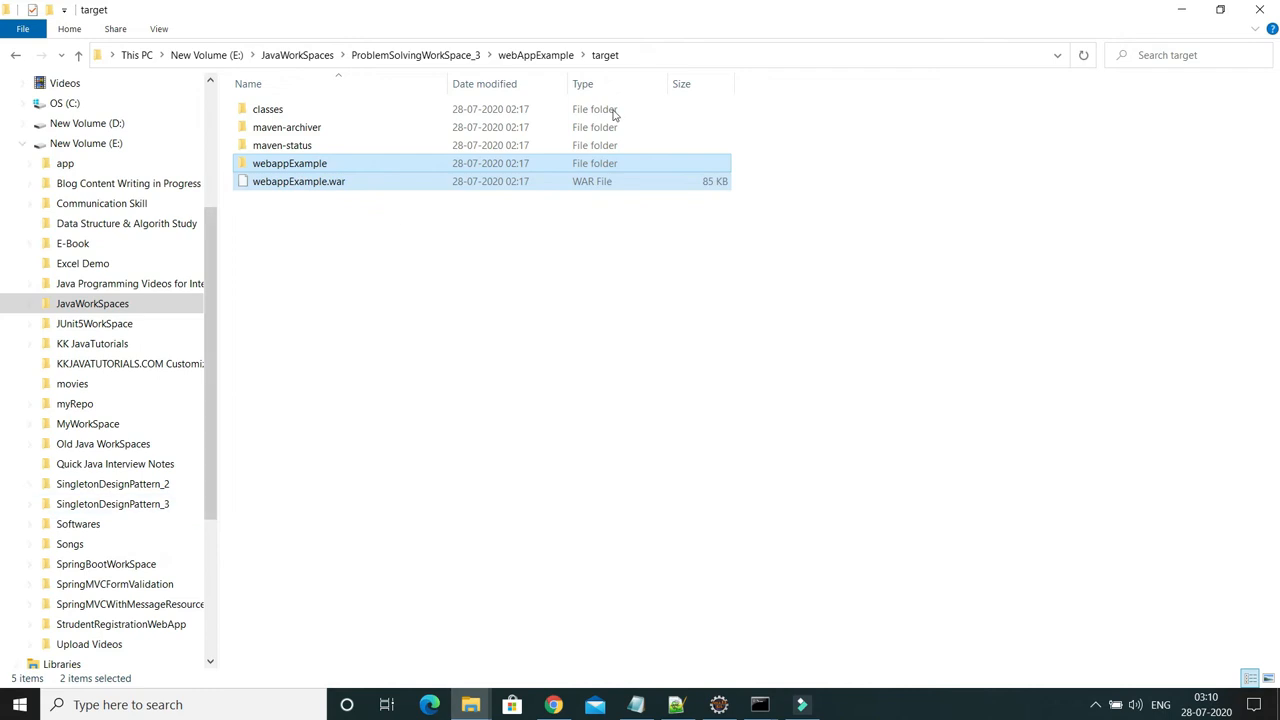
left_click(449, 57)
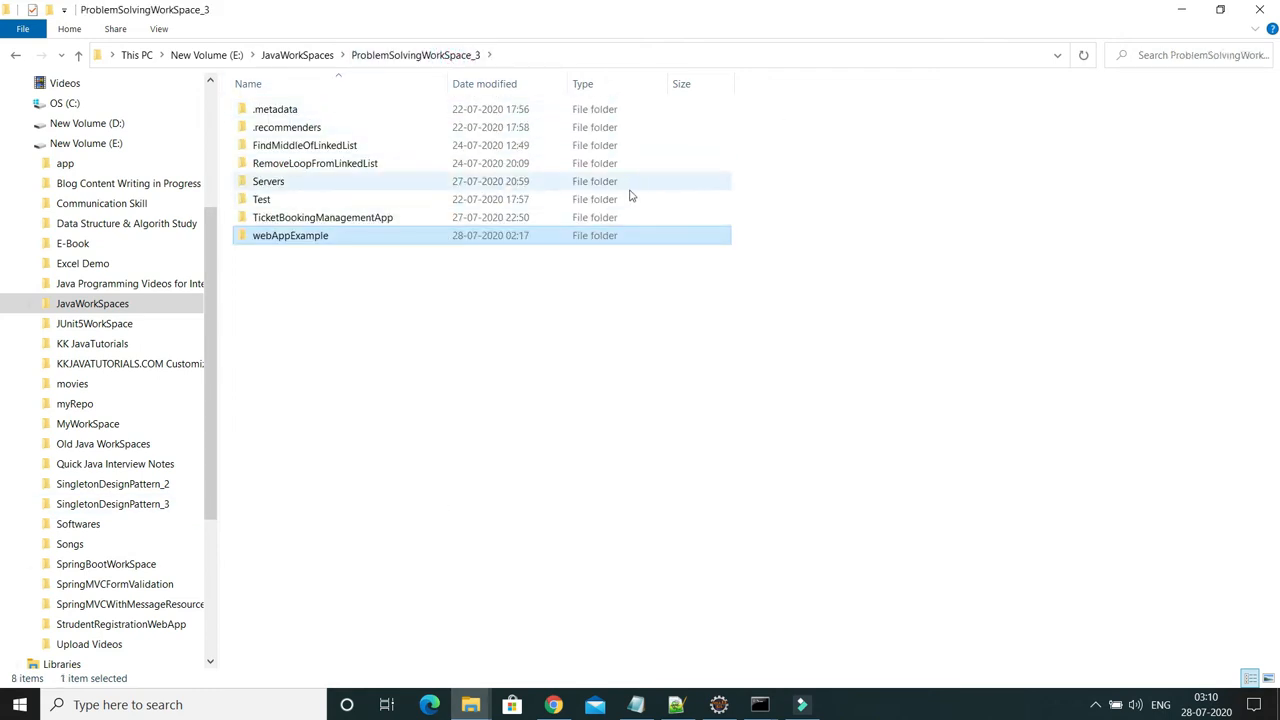
left_click(475, 706)
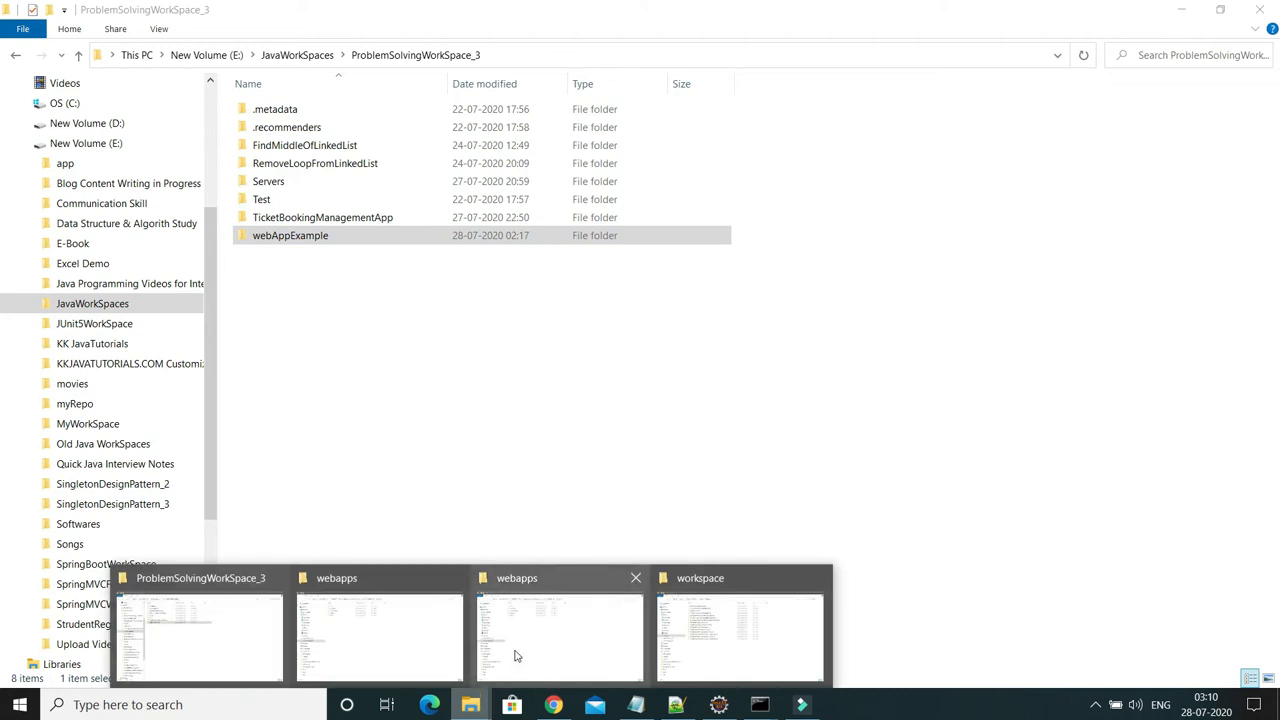
left_click(518, 664)
left_click(509, 54)
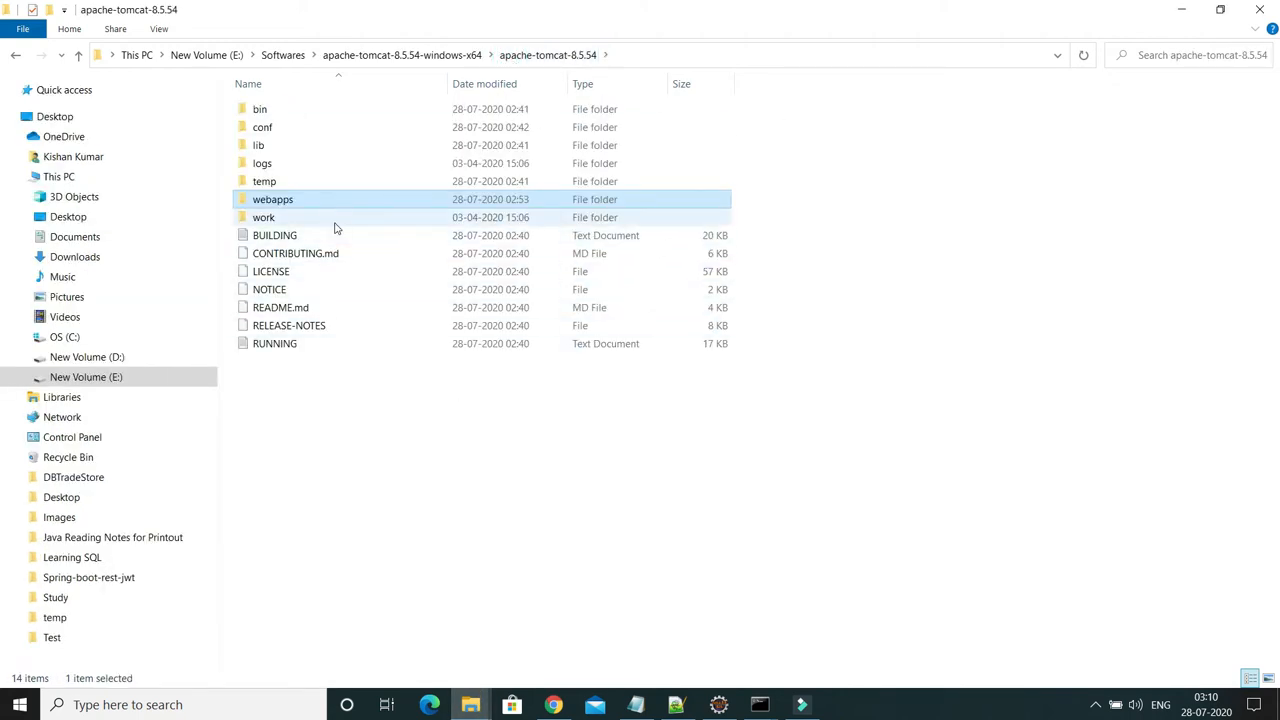
double_click(262, 110)
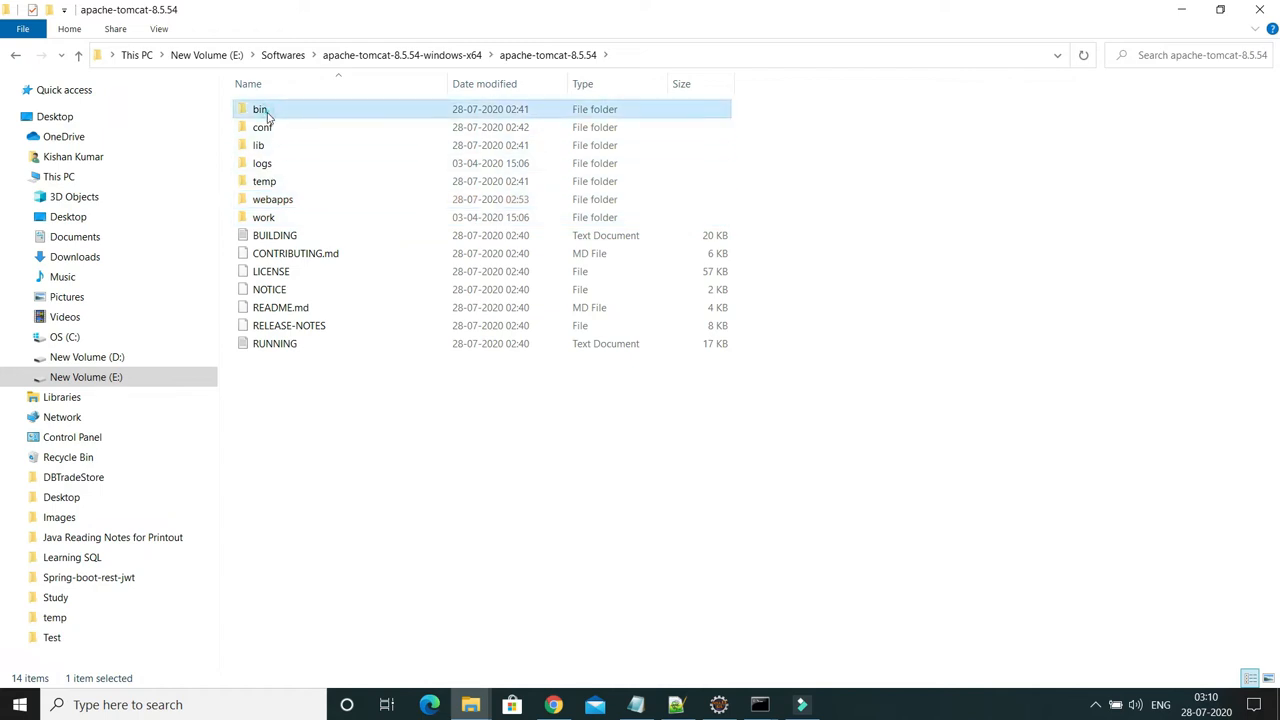
Launch a Command Prompt in the bin folder using cmd in the address bar
left_click(662, 52)
type("cmd")
key("Return")
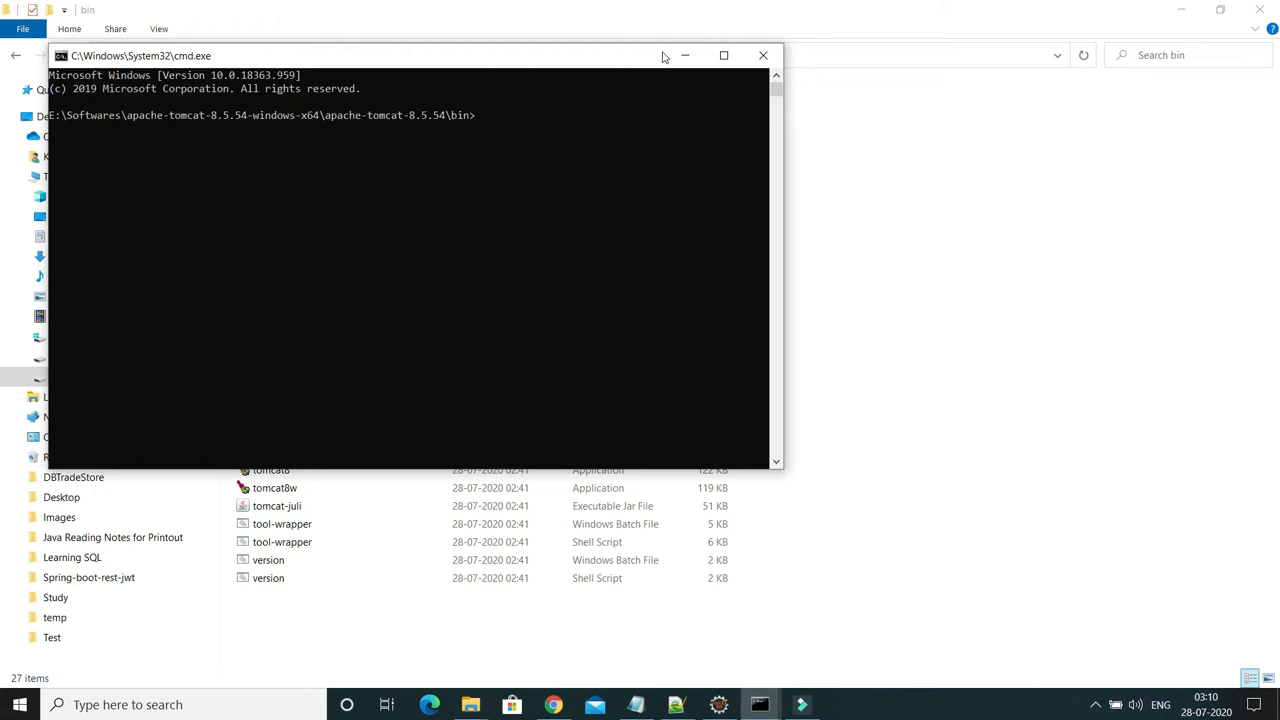
Run shutdown.bat then startup.bat to start Tomcat on port 9090, and minimize its windows
type("shutdown.bat")
key("Return")
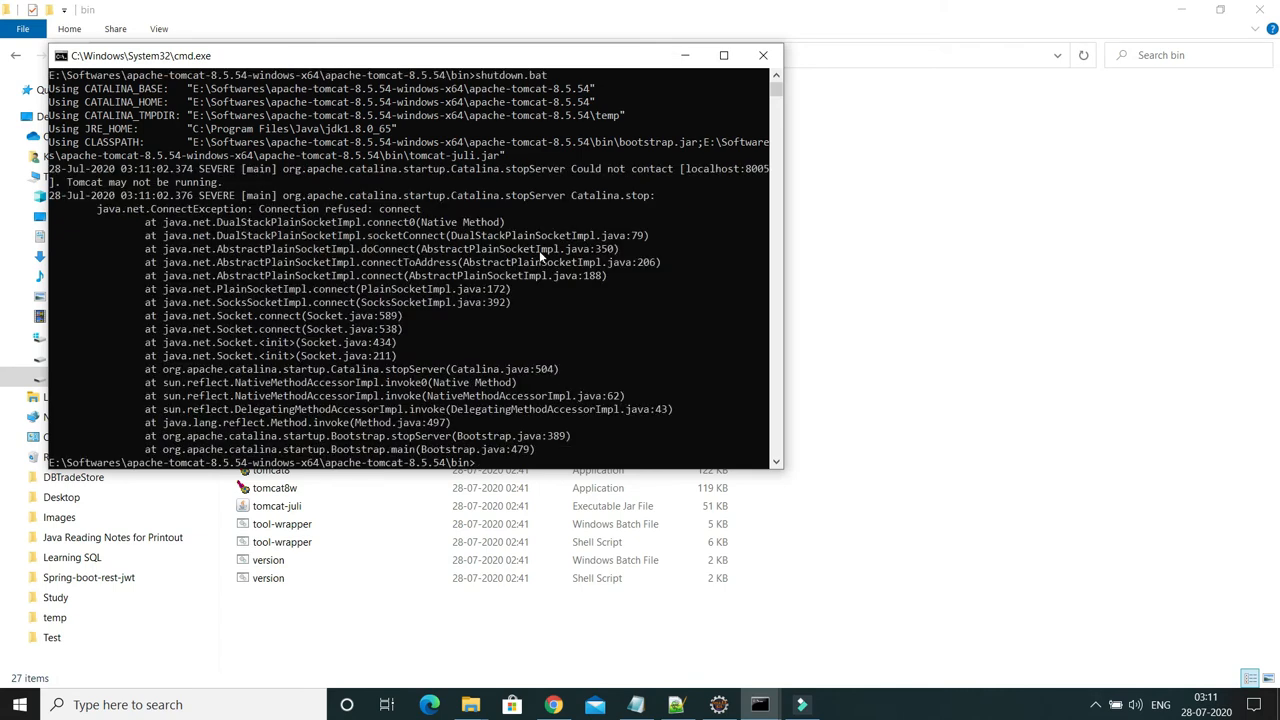
scroll(540, 257, "down", 3)
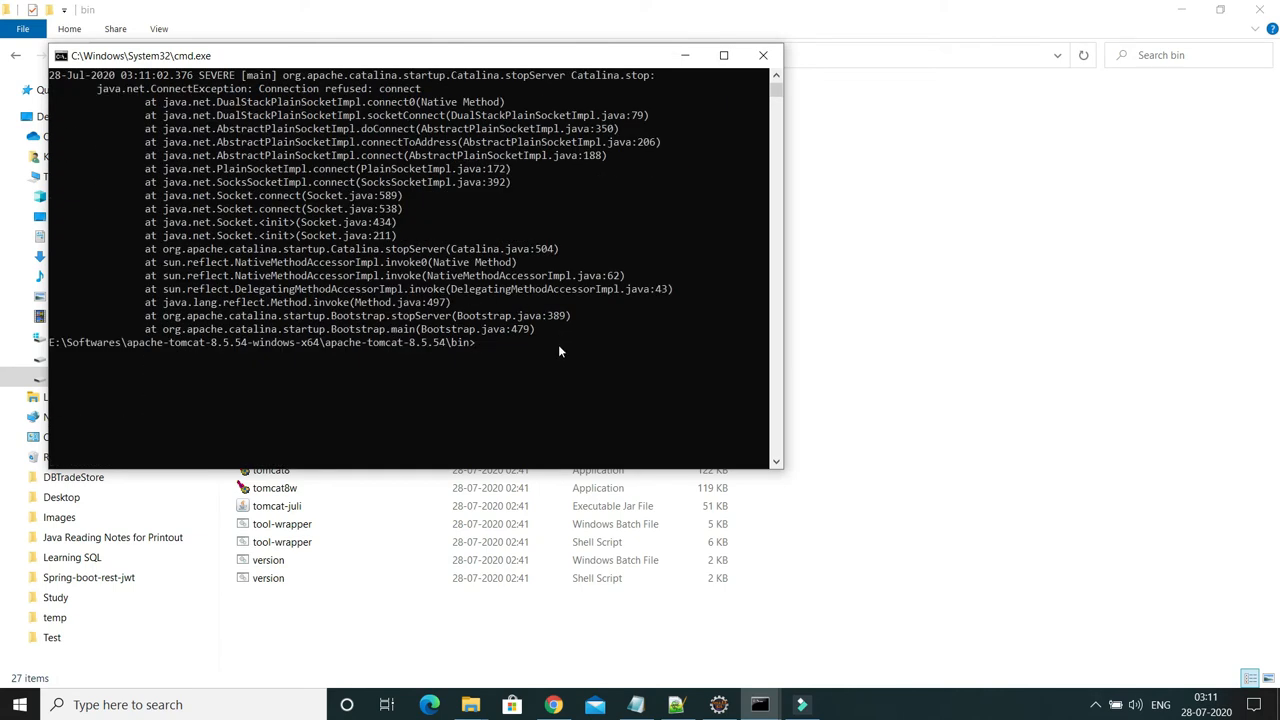
type("startup.bat")
key("Return")
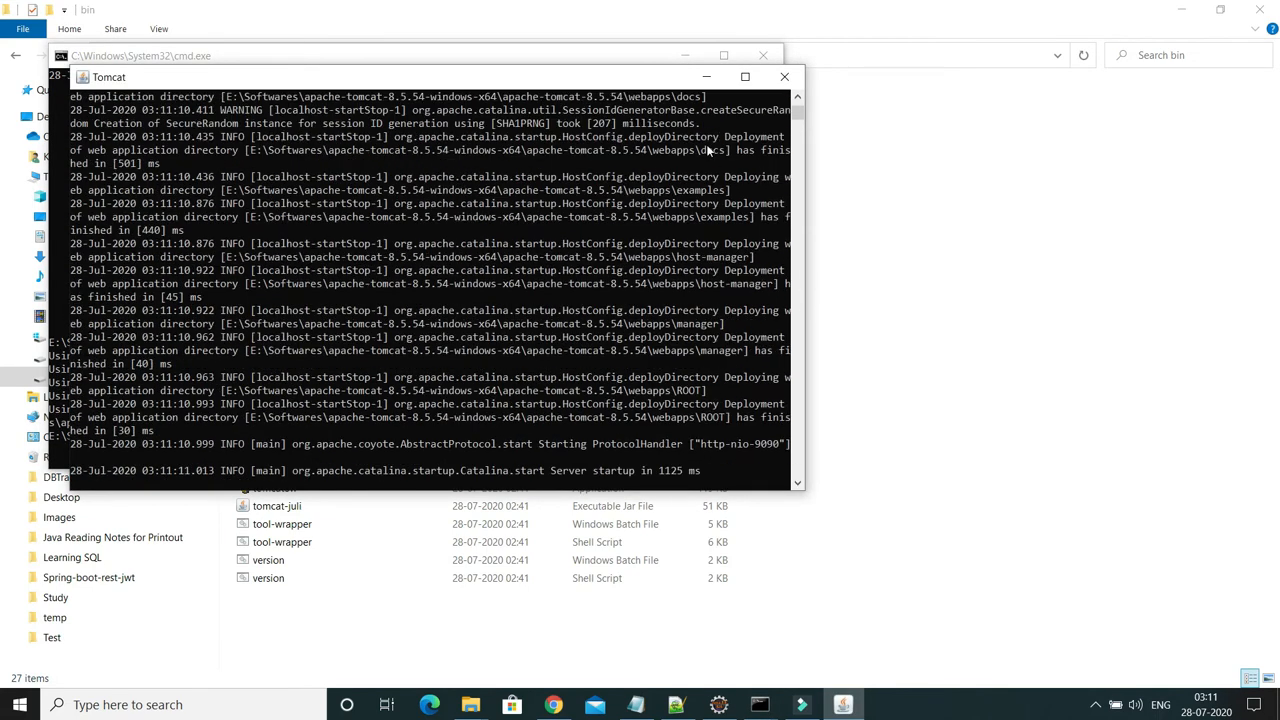
left_click(706, 76)
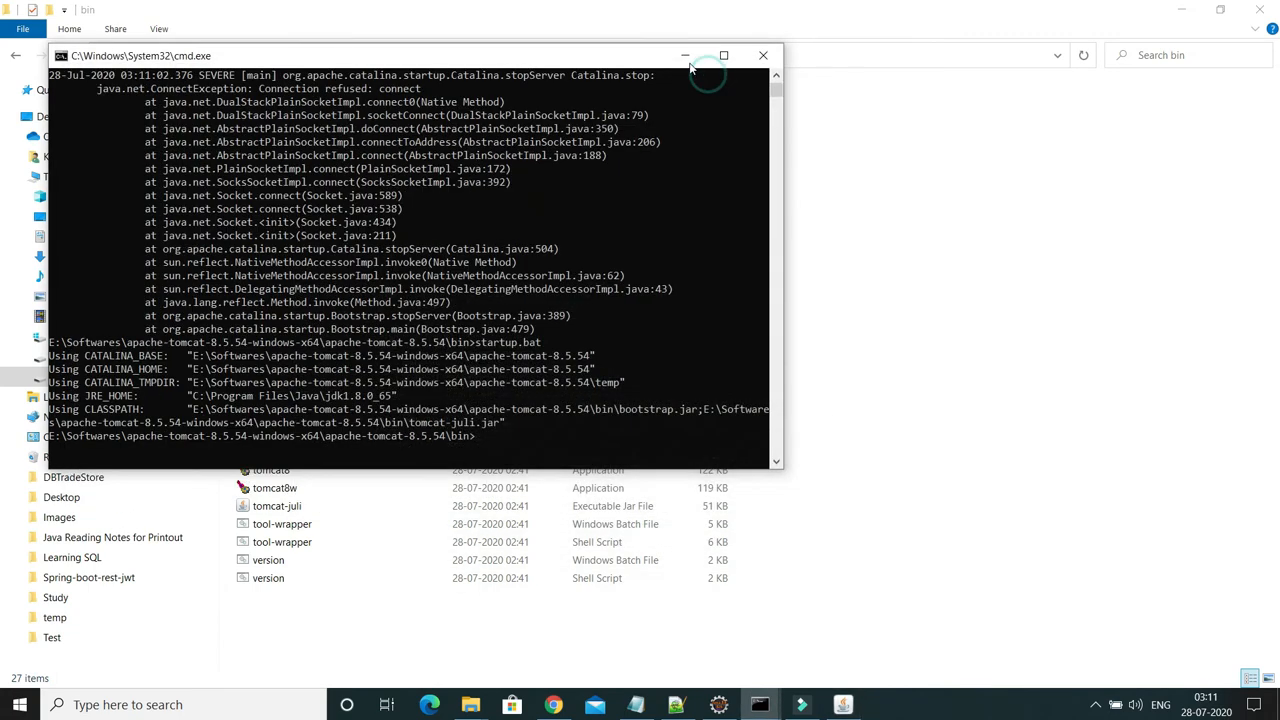
left_click(684, 55)
left_click(553, 705)
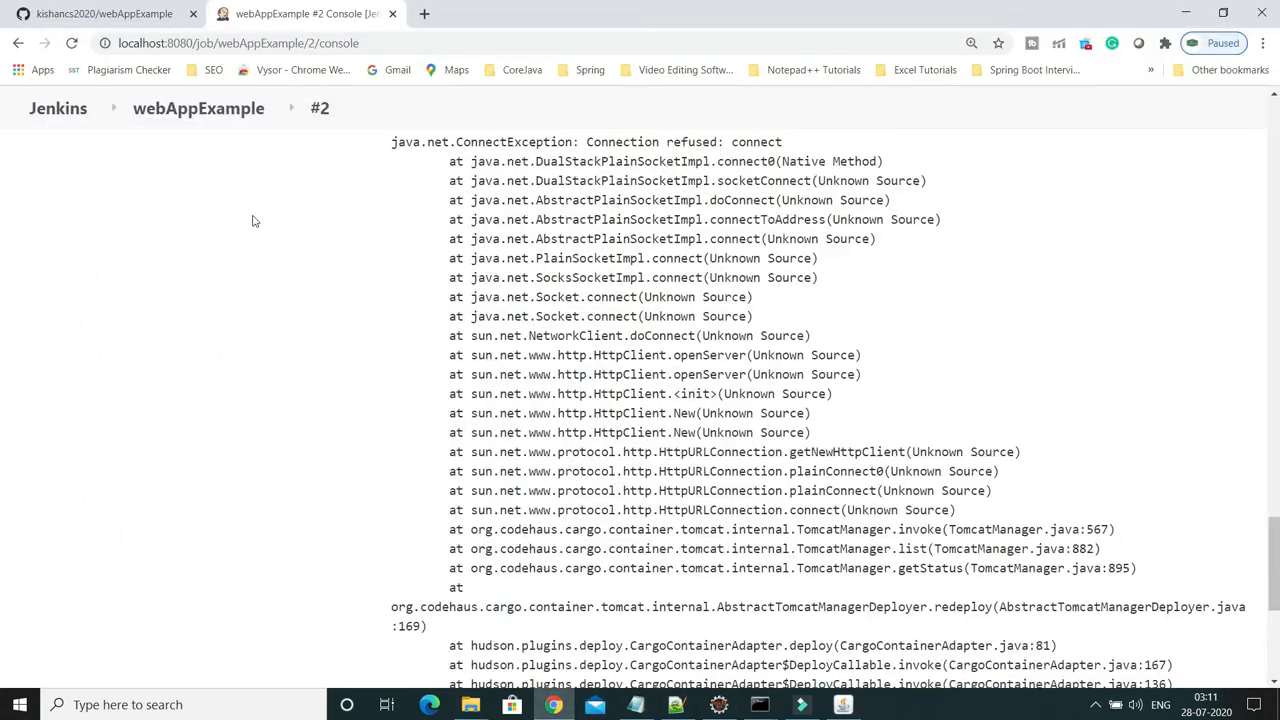
Run webAppExample build #3, follow its console to the Tomcat deployment, then check the webapps folder
scroll(320, 251, "up", 10)
left_click(198, 108)
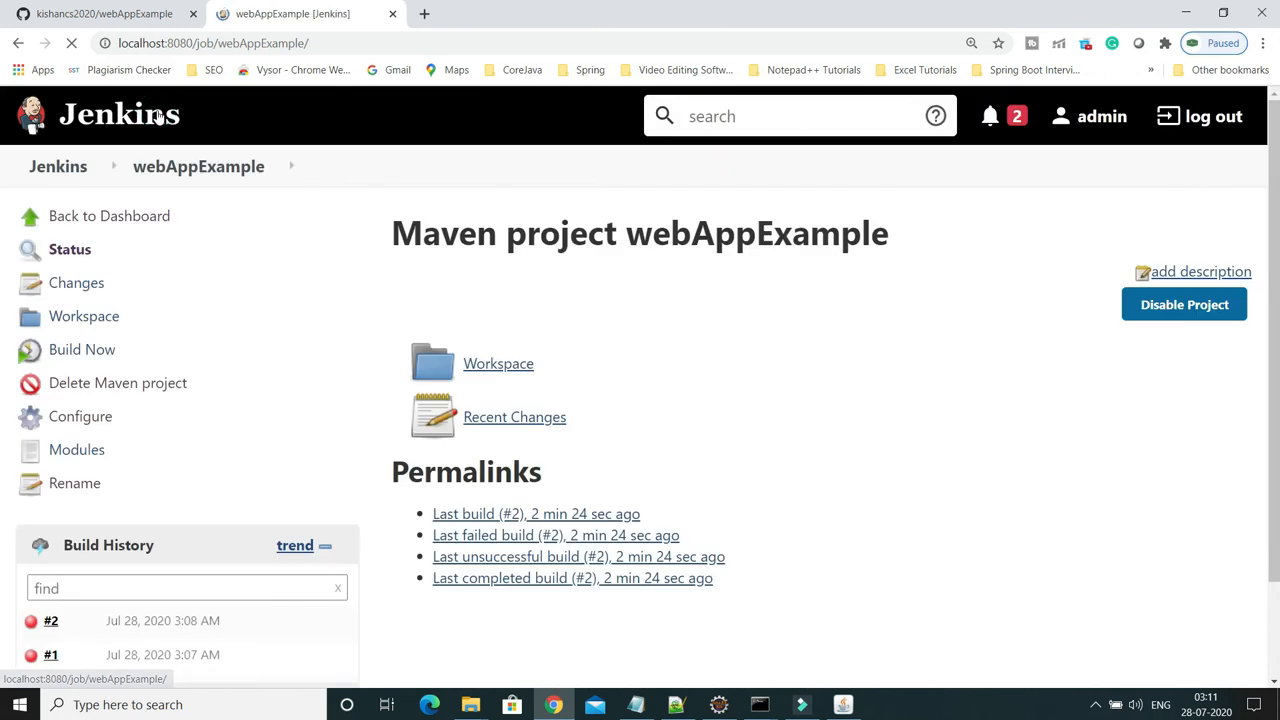
left_click(86, 358)
scroll(313, 472, "down", 1)
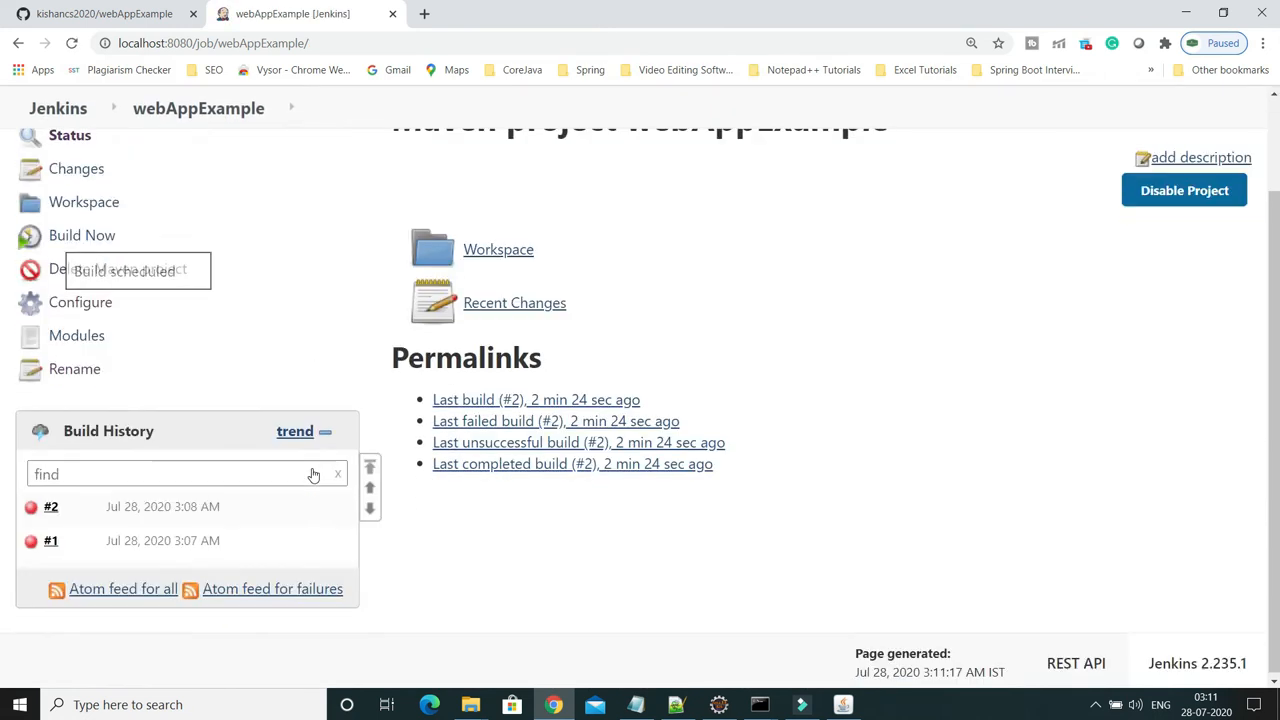
left_click(170, 518)
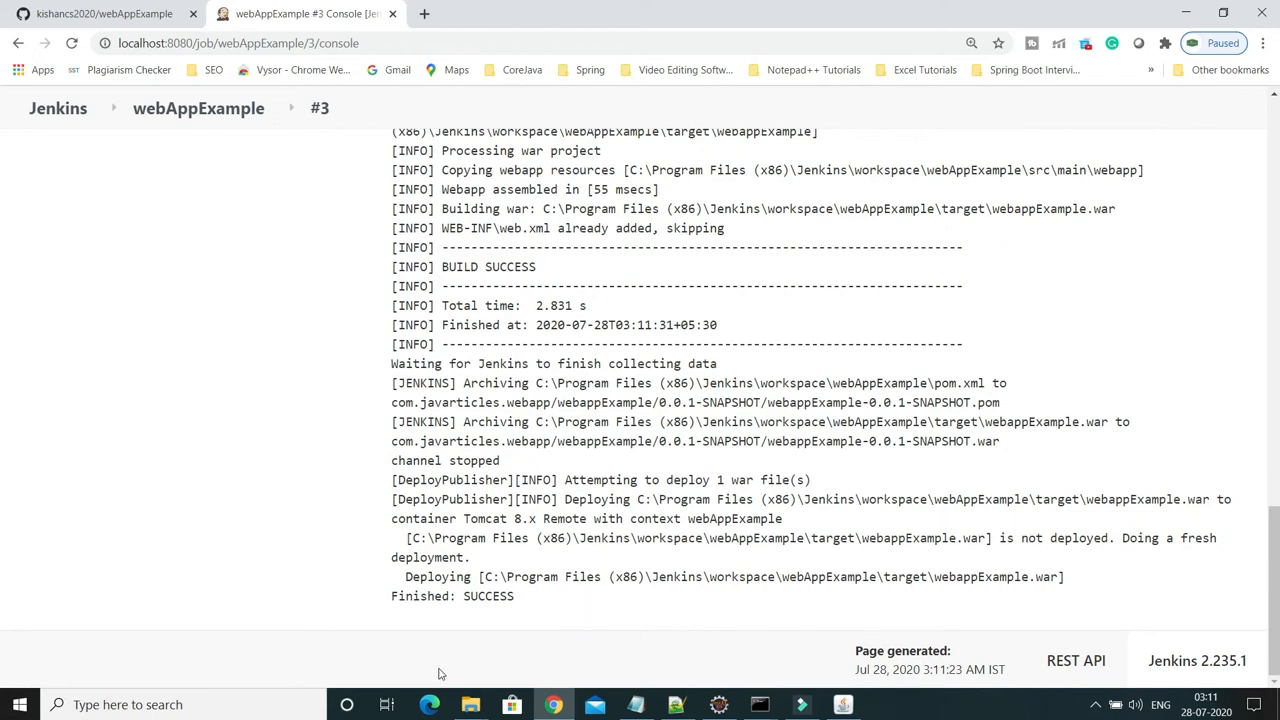
left_click(471, 707)
left_click(409, 648)
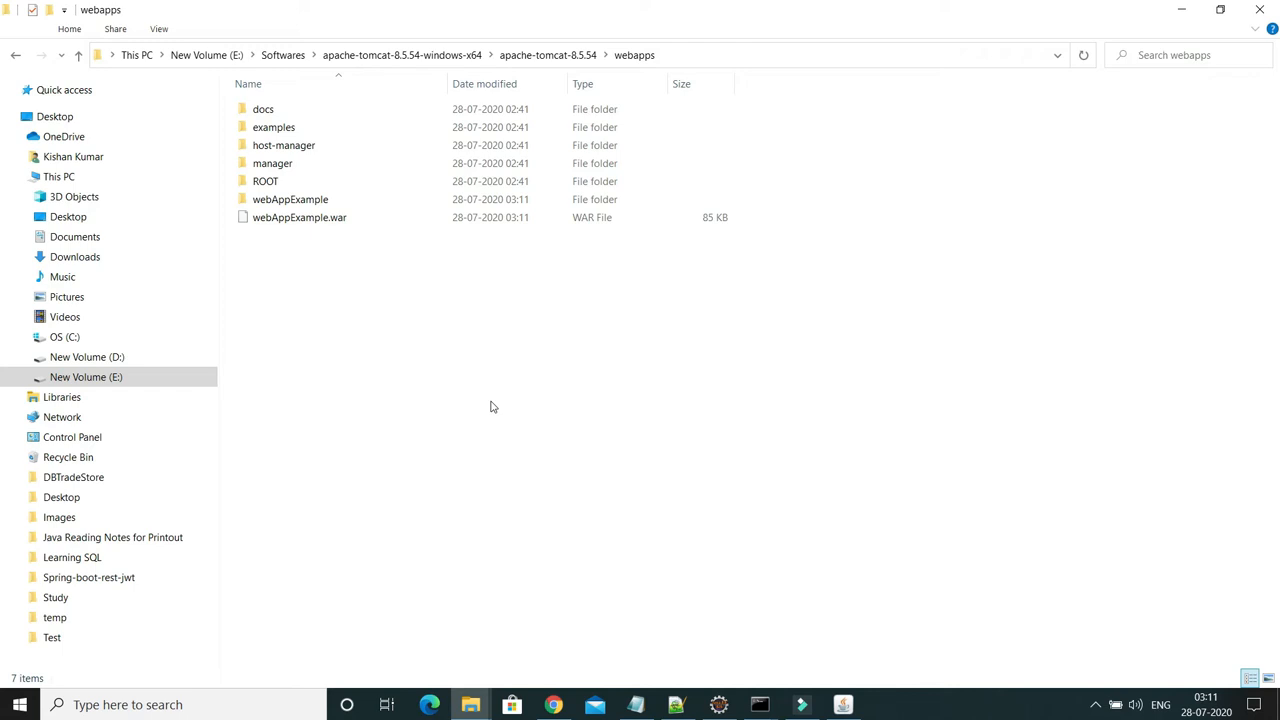
Peek inside the deployed webAppExample folder in webapps, then bring up the Notepad note with the app URL
double_click(309, 201)
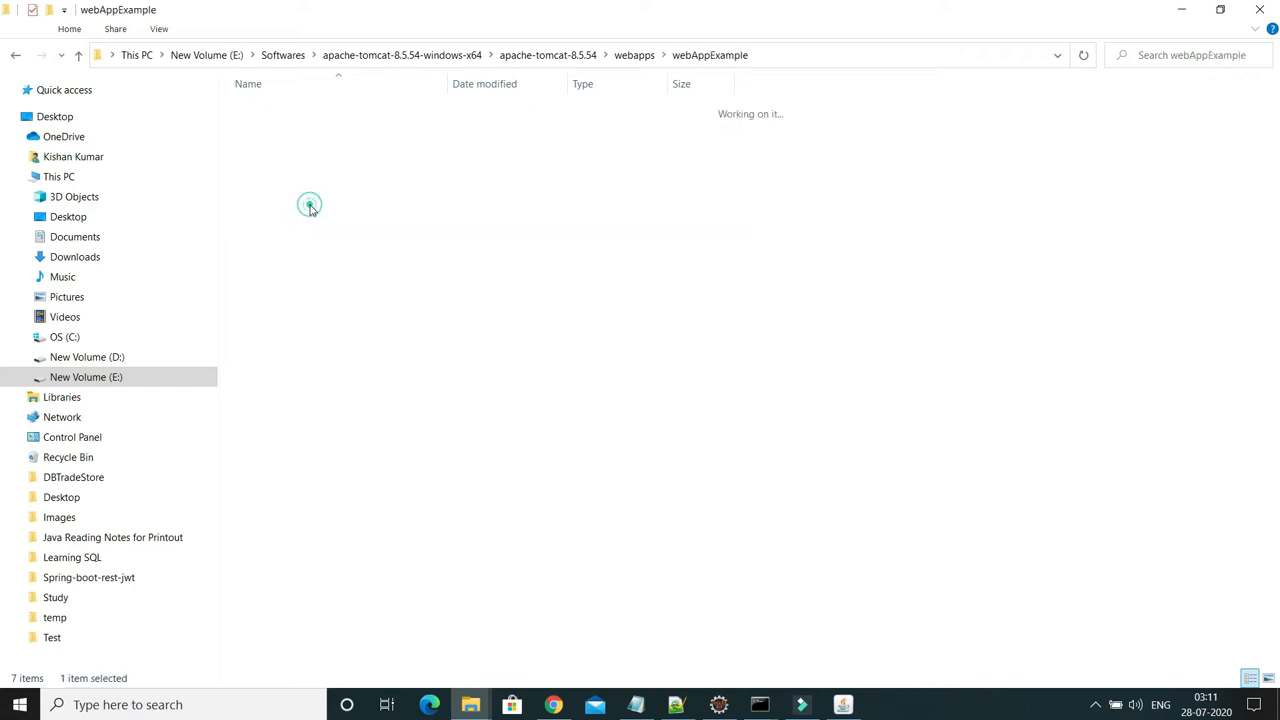
left_click(15, 55)
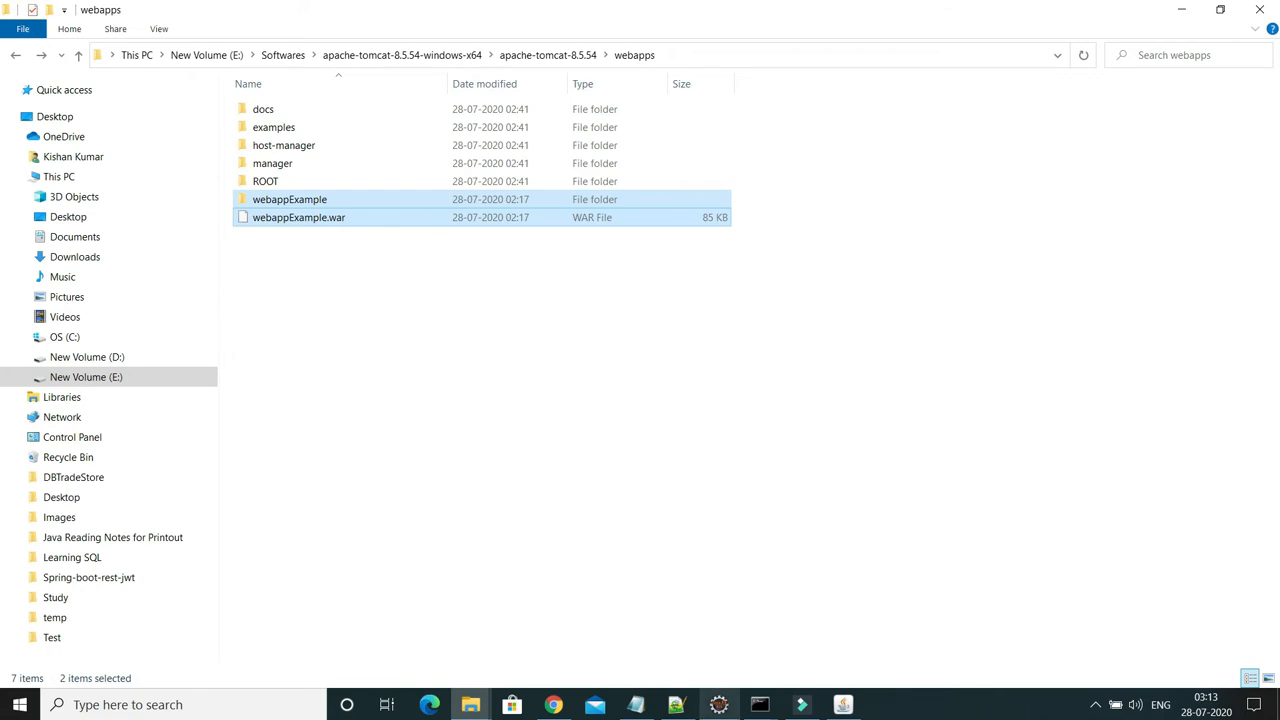
left_click(635, 704)
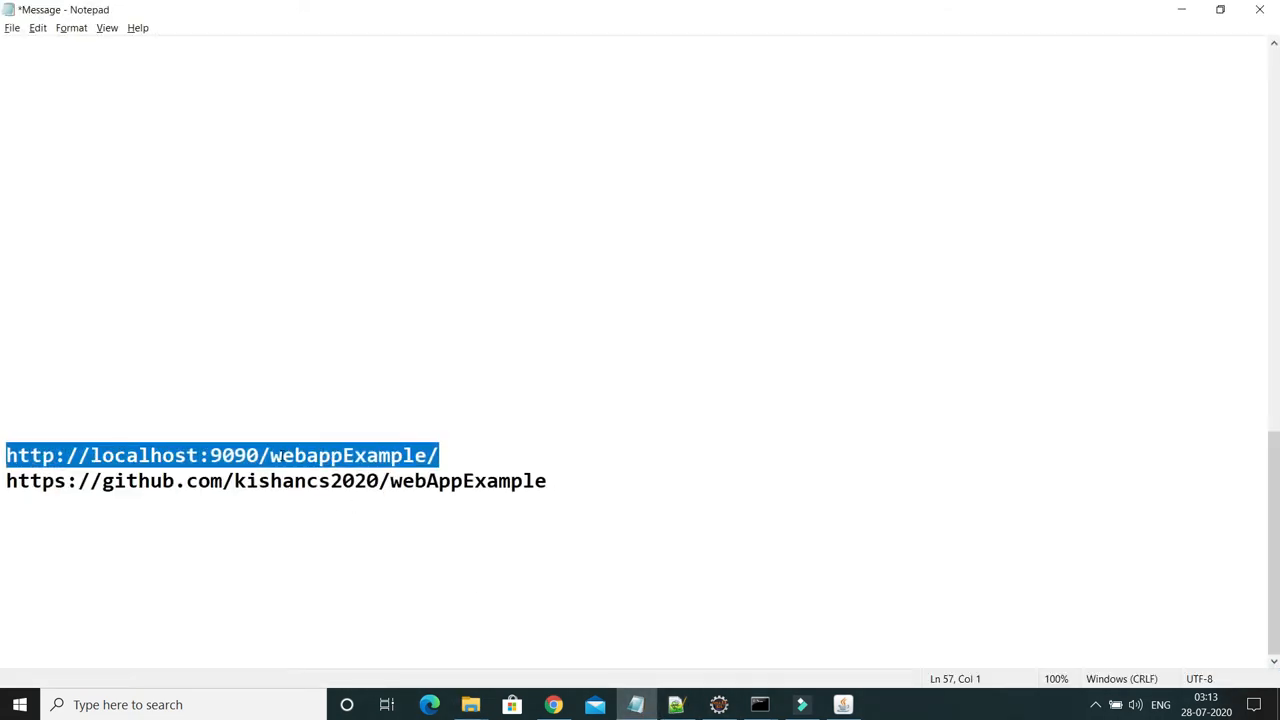
right_click(280, 455)
left_click(314, 499)
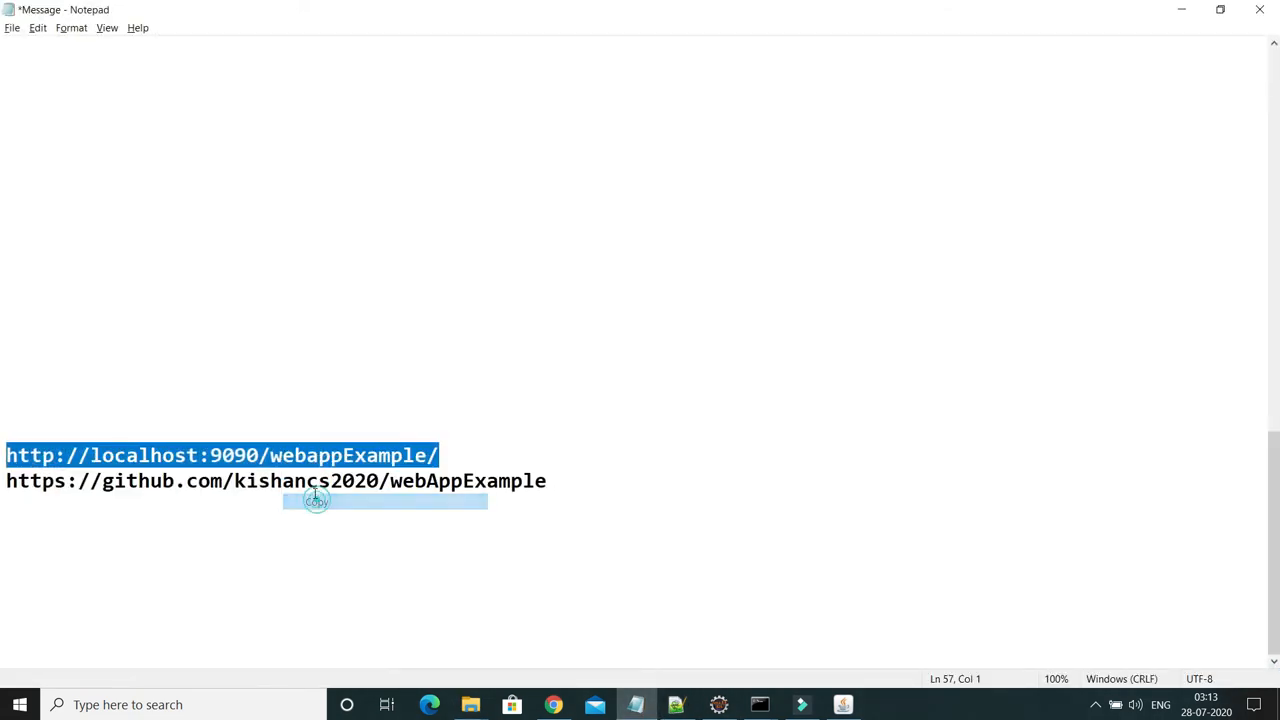
left_click(555, 705)
left_click(421, 16)
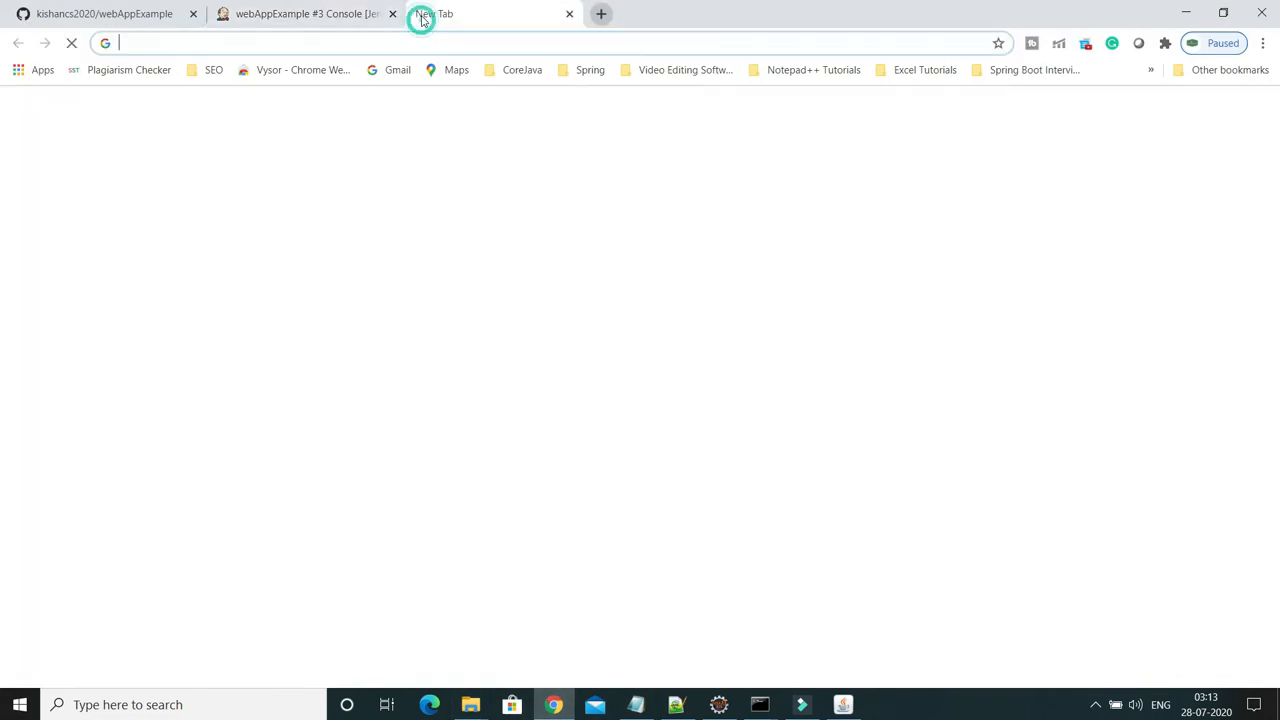
key("ctrl+v")
key("Return")
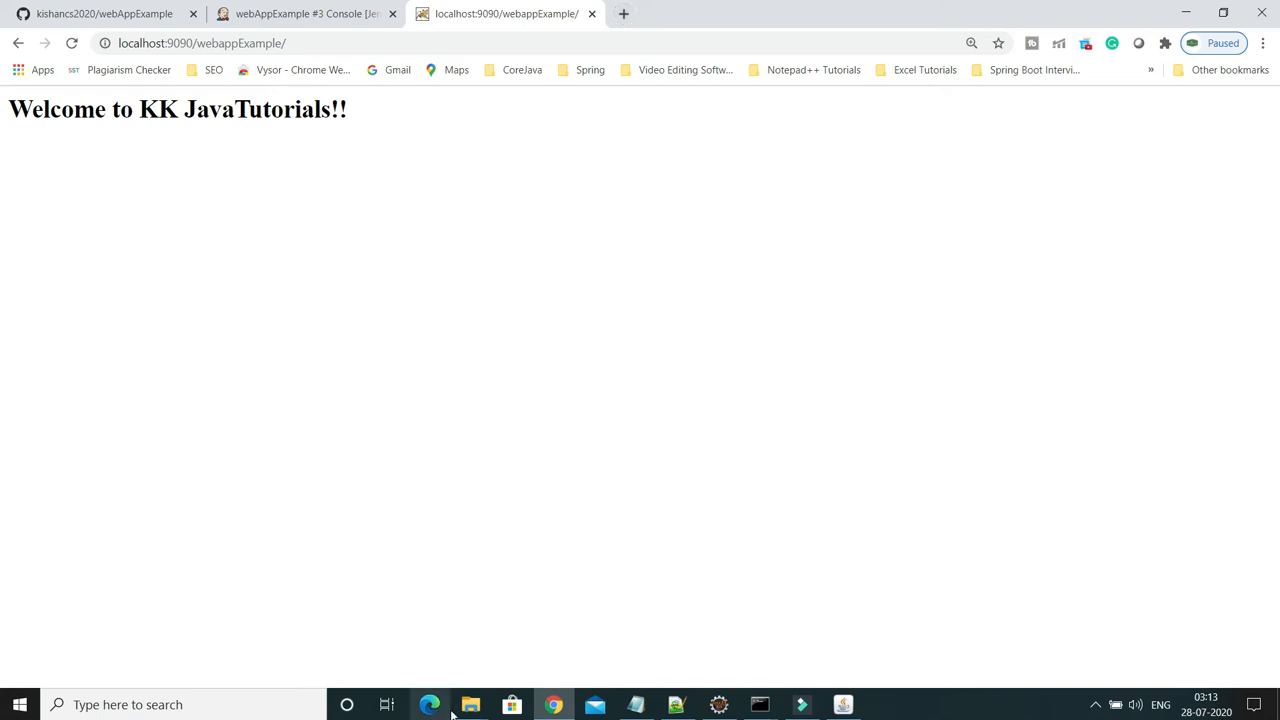
mouse_move(470, 704)
left_click(437, 660)
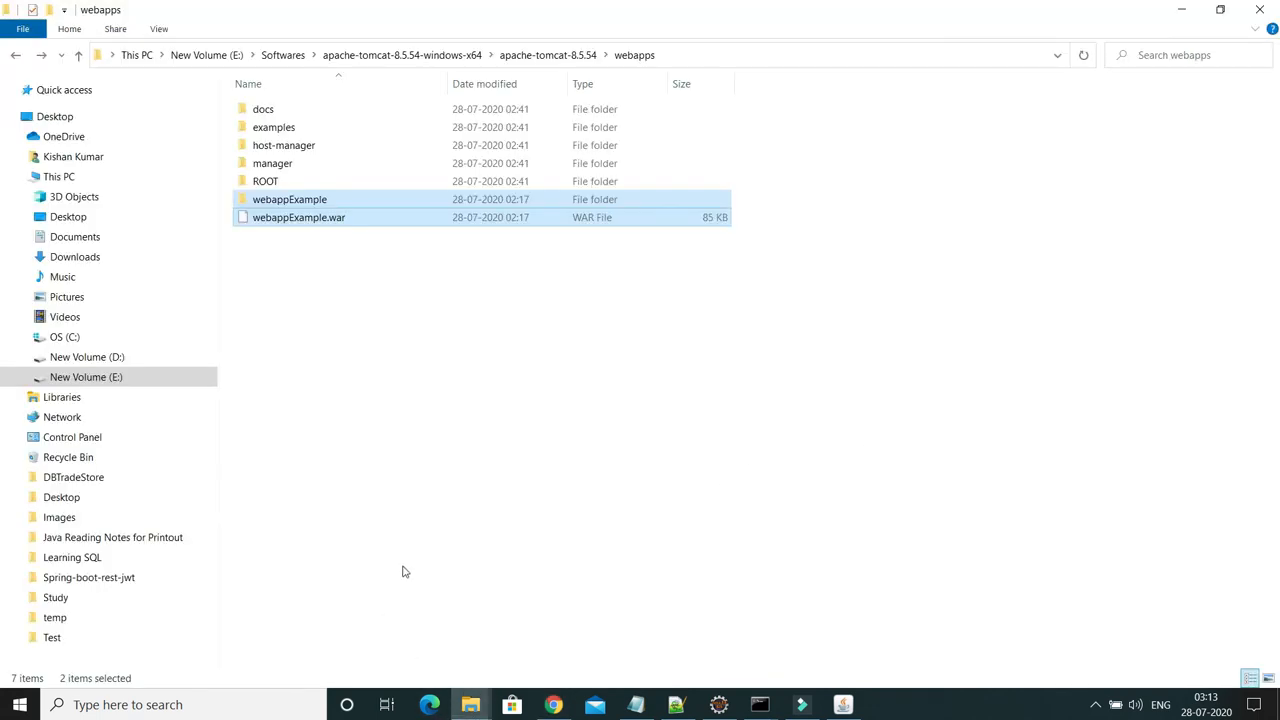
Highlight the manager-script deployer user, Deploy to container plugin, and post-build actions in the steps note
left_click(676, 706)
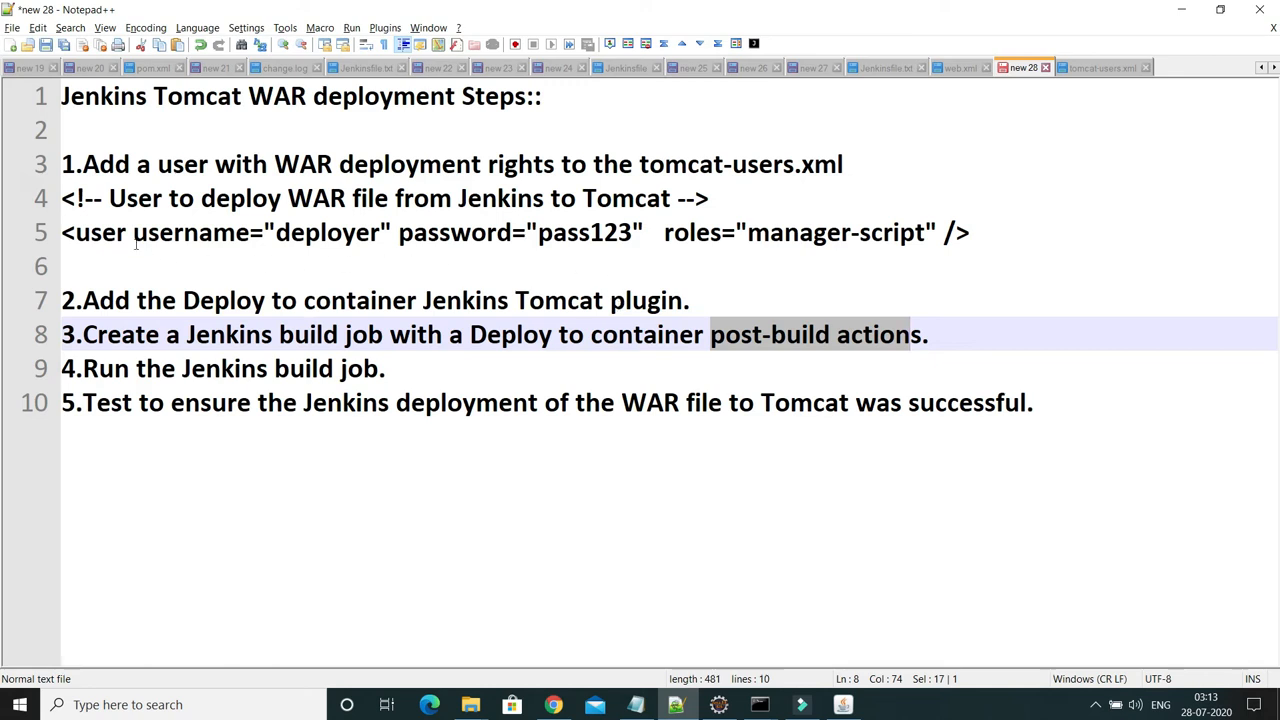
left_click_drag(990, 232, 62, 232)
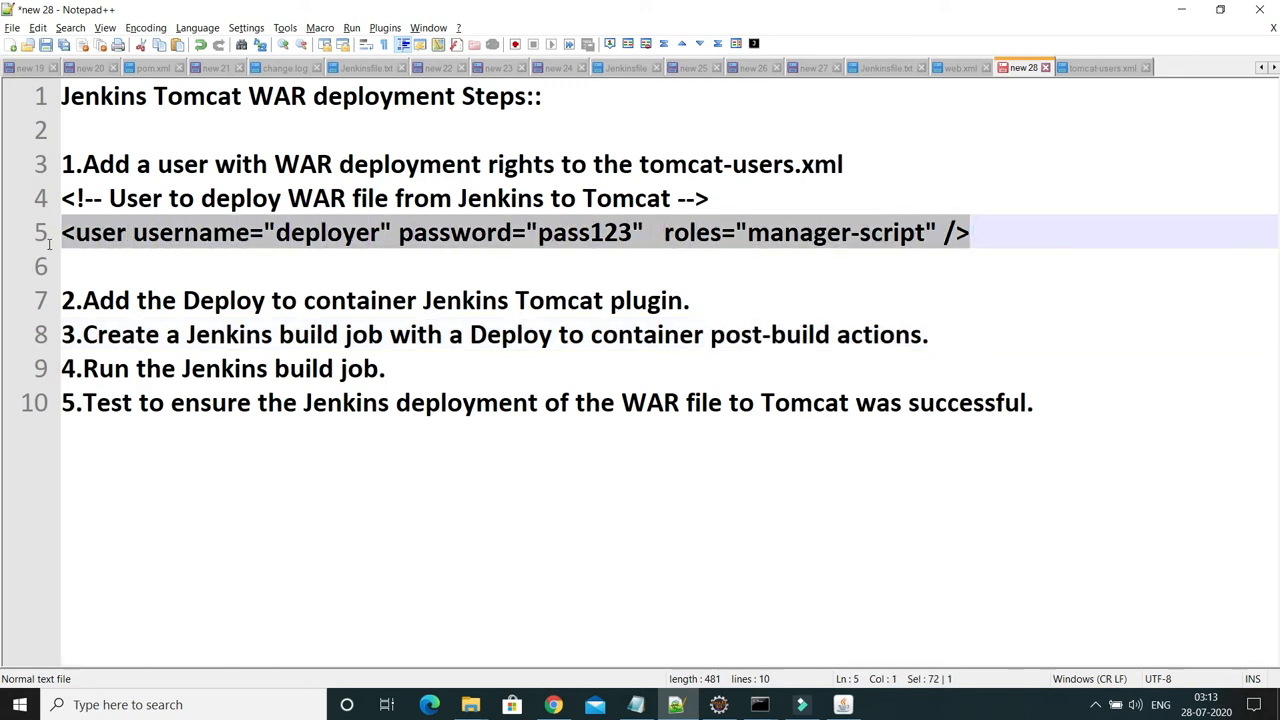
double_click(815, 232)
left_click_drag(926, 232, 748, 234)
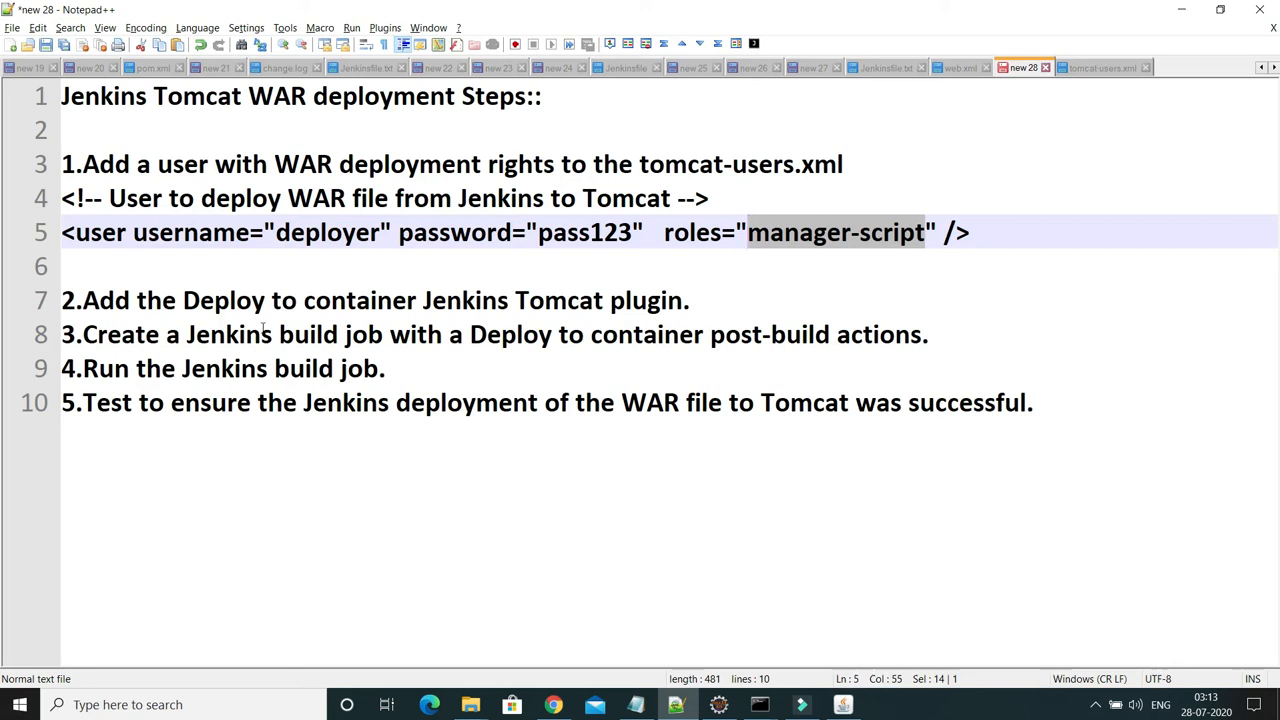
left_click_drag(184, 302, 417, 301)
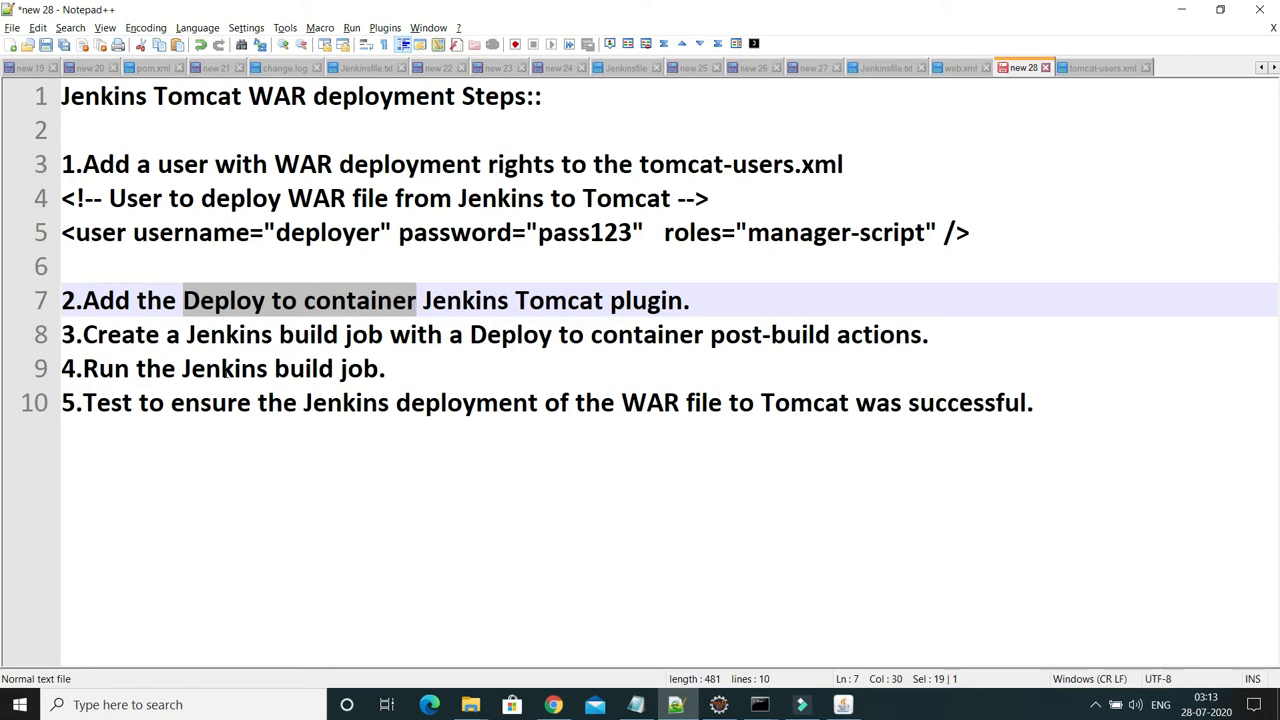
left_click_drag(186, 336, 373, 340)
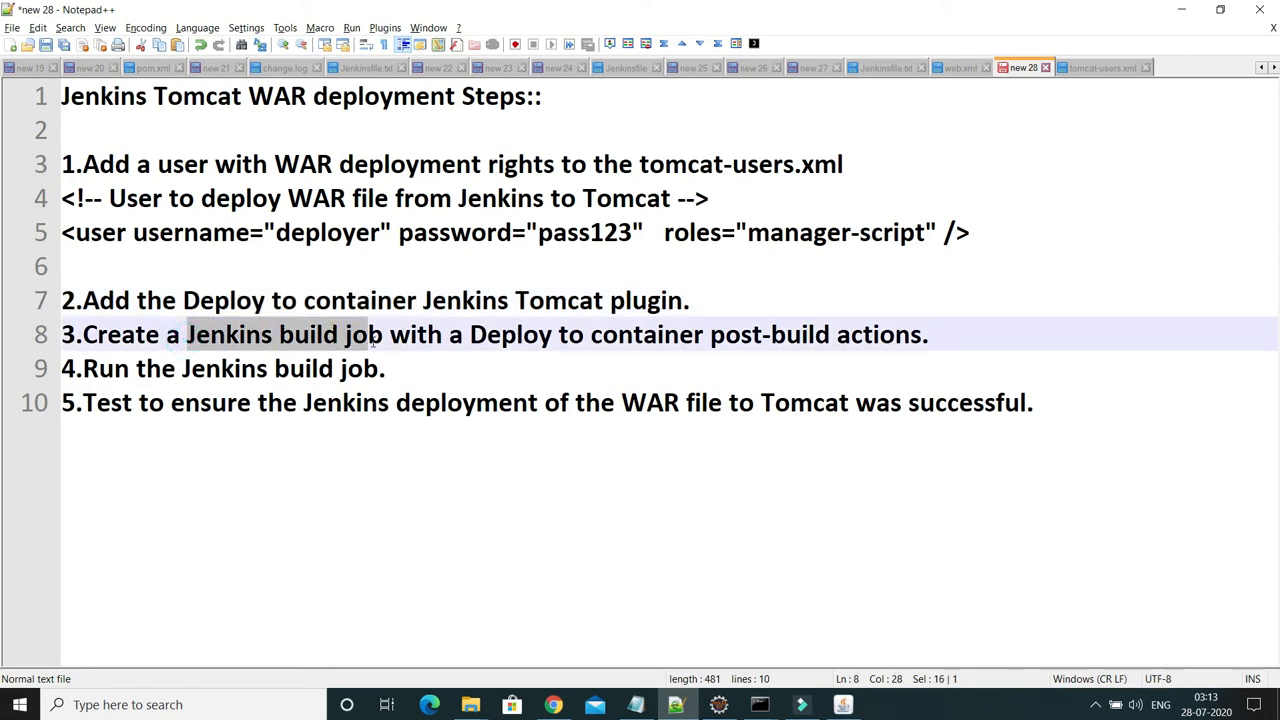
left_click_drag(710, 336, 922, 340)
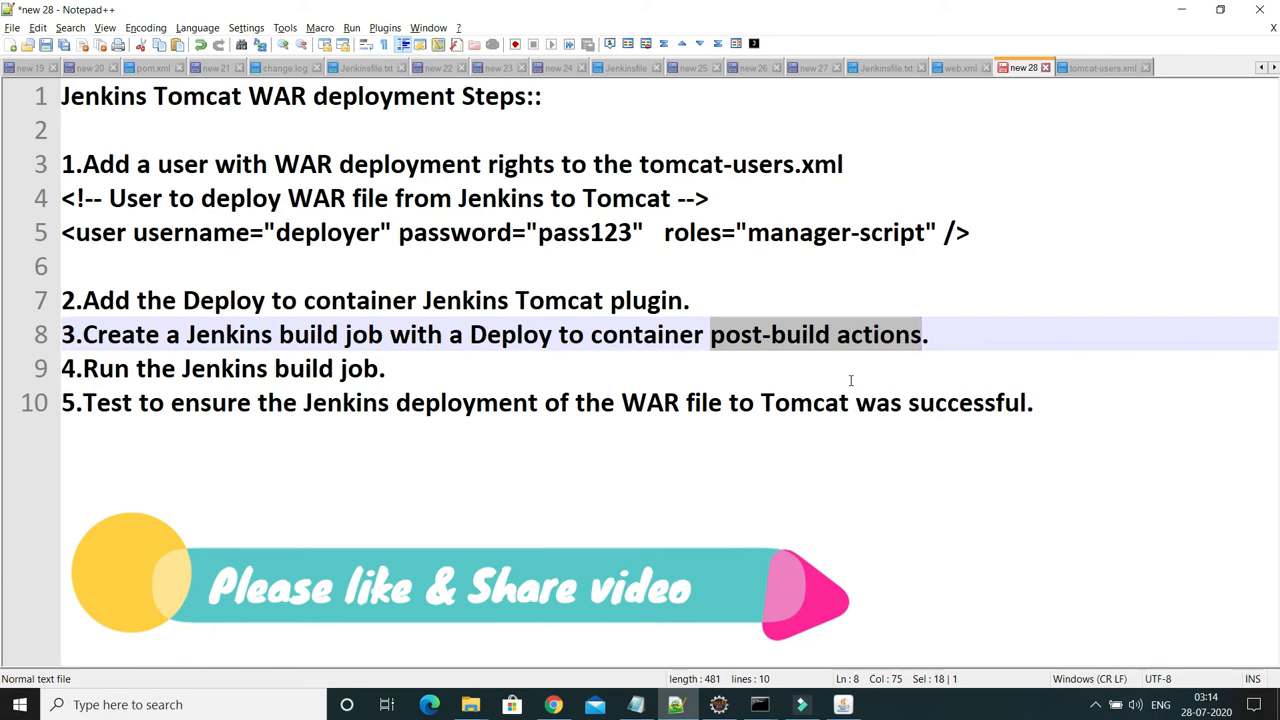
left_click(553, 704)
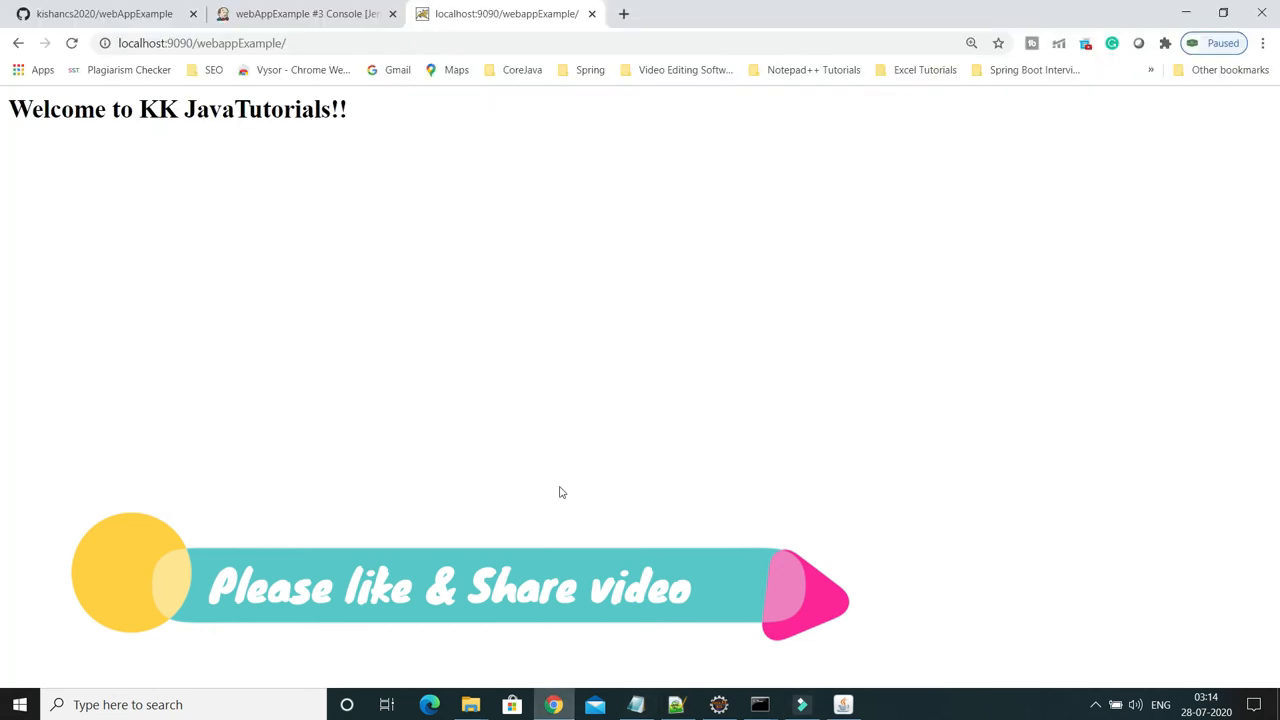
Go from build #3's console back to webAppExample and open its job configuration
left_click(273, 20)
scroll(529, 200, "up", 15)
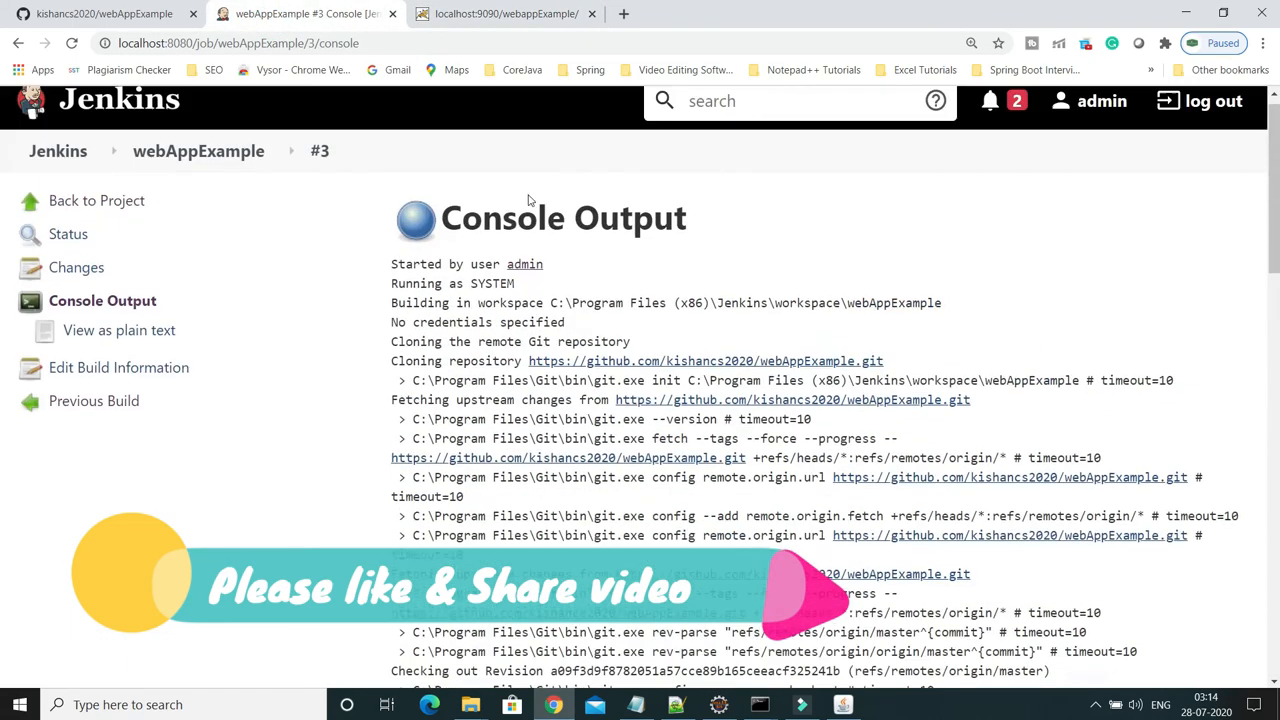
left_click(100, 216)
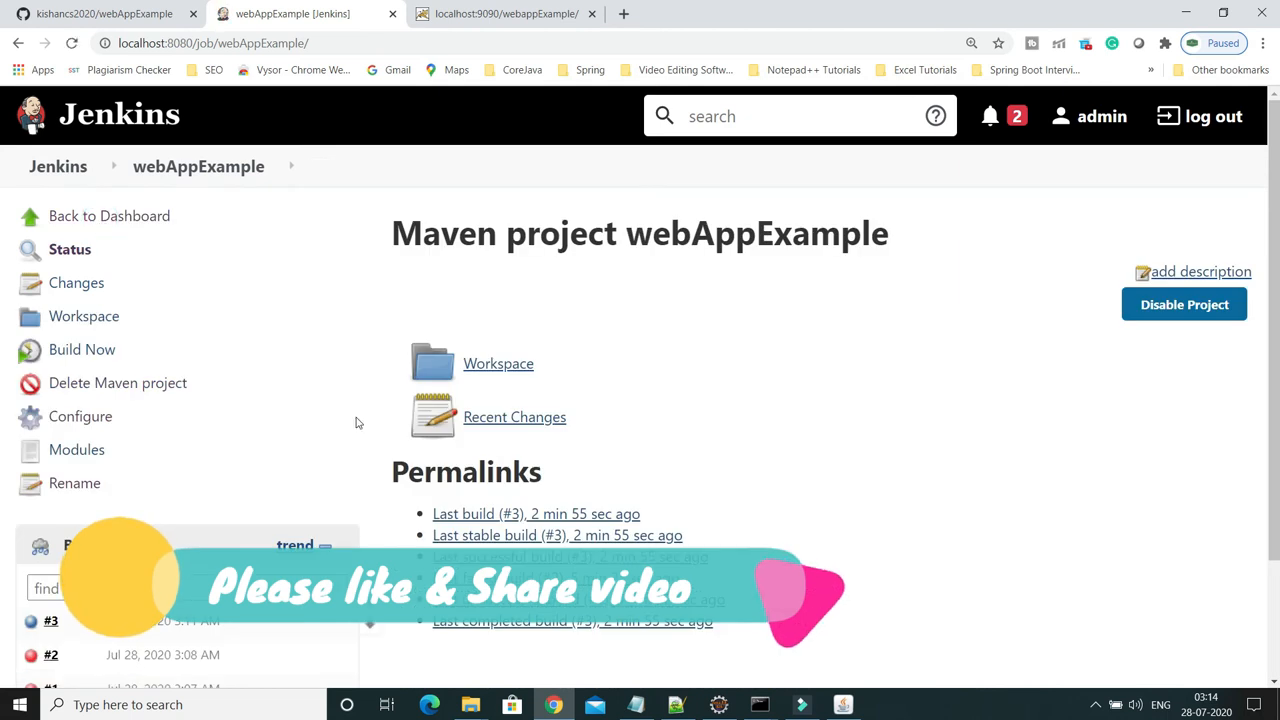
left_click(97, 417)
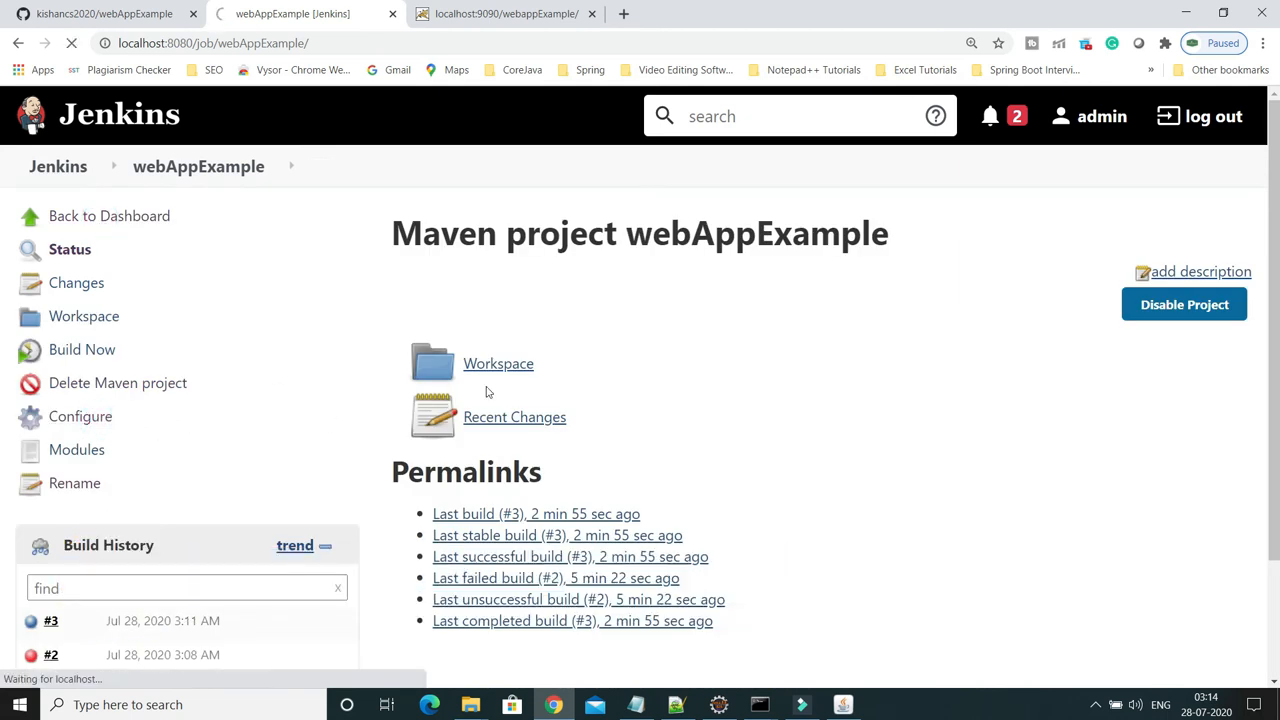
Review the Post-build deploy targeting Tomcat at localhost:9090, then return to the webapps folder
scroll(503, 400, "down", 10)
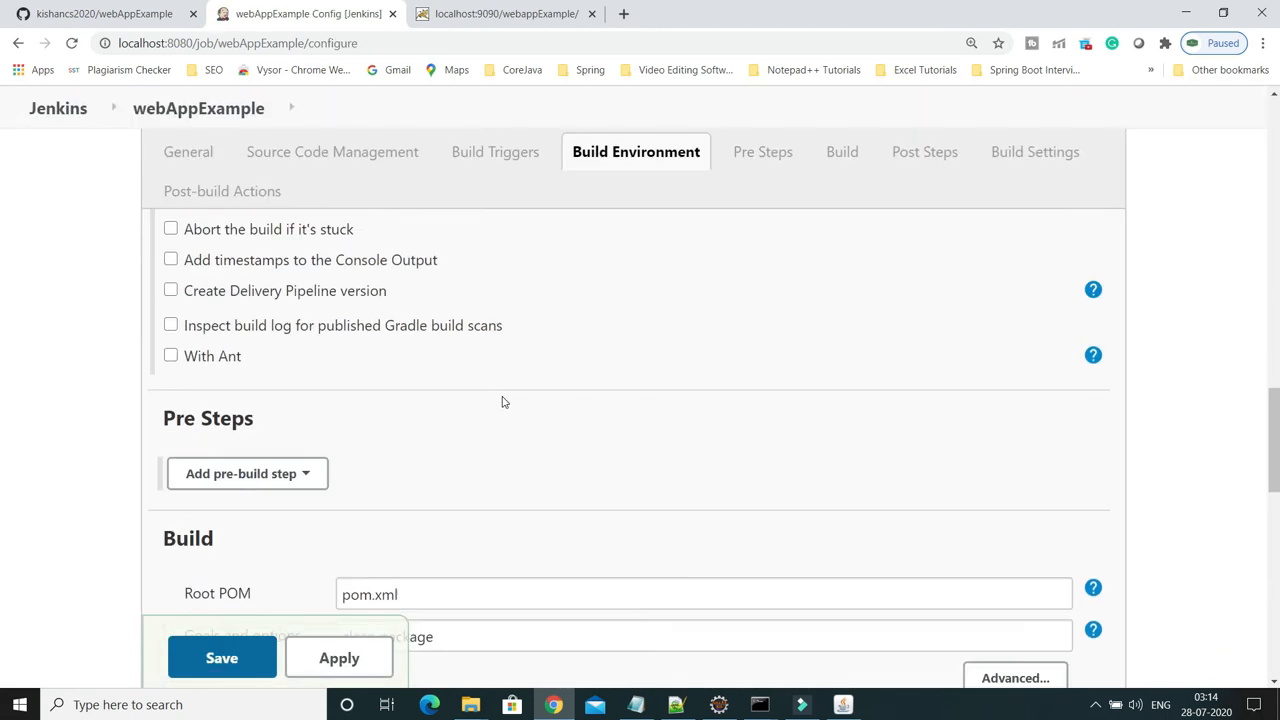
scroll(503, 400, "down", 10)
scroll(503, 400, "up", 3)
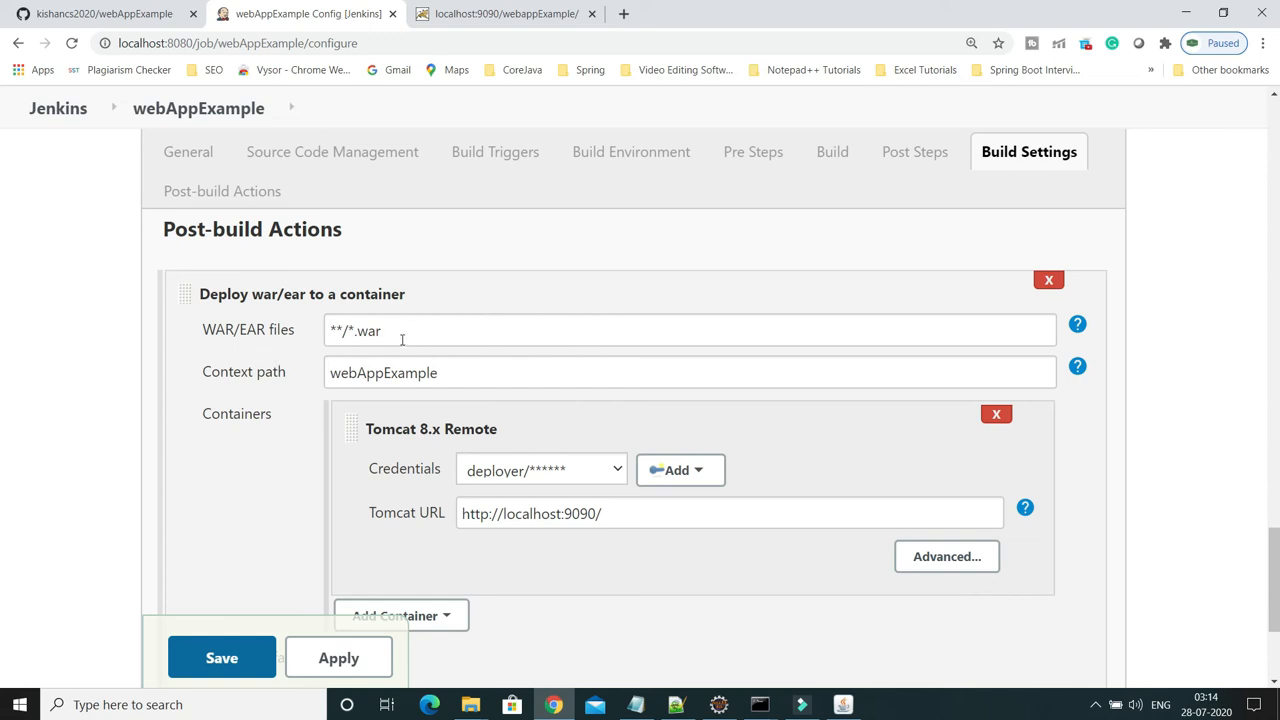
left_click_drag(446, 372, 340, 373)
scroll(310, 380, "down", 1)
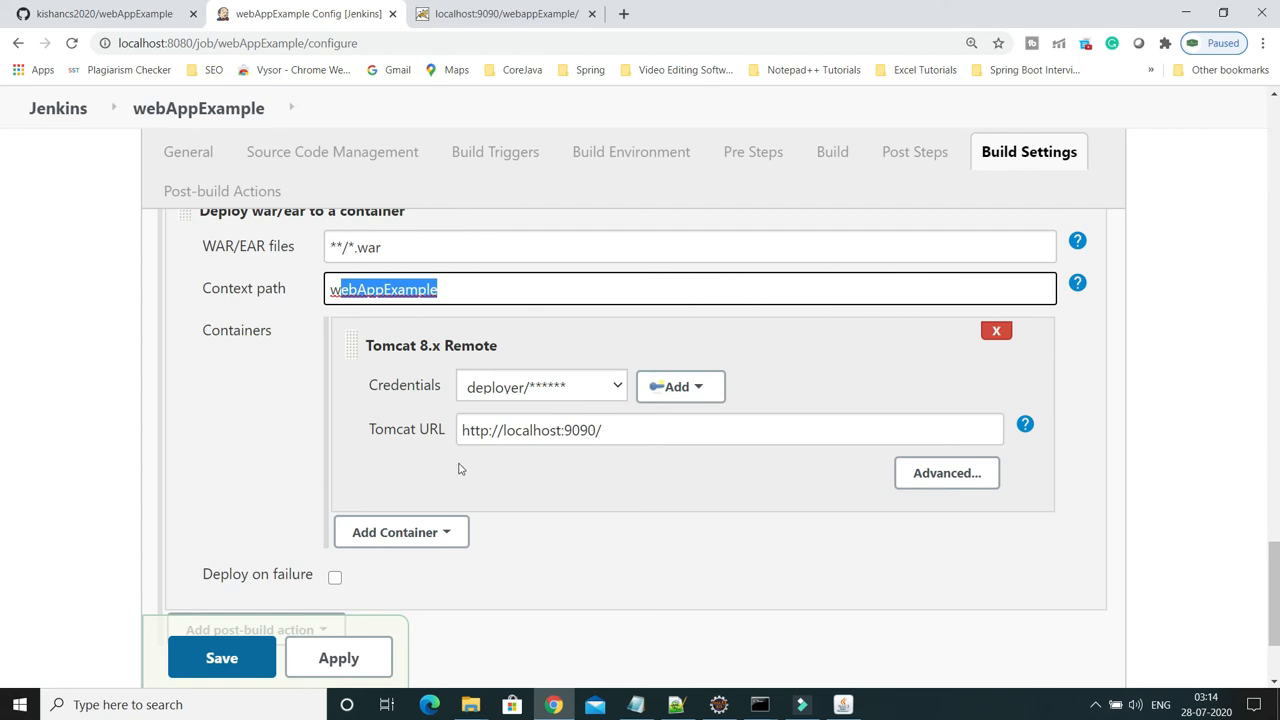
left_click_drag(622, 432, 530, 431)
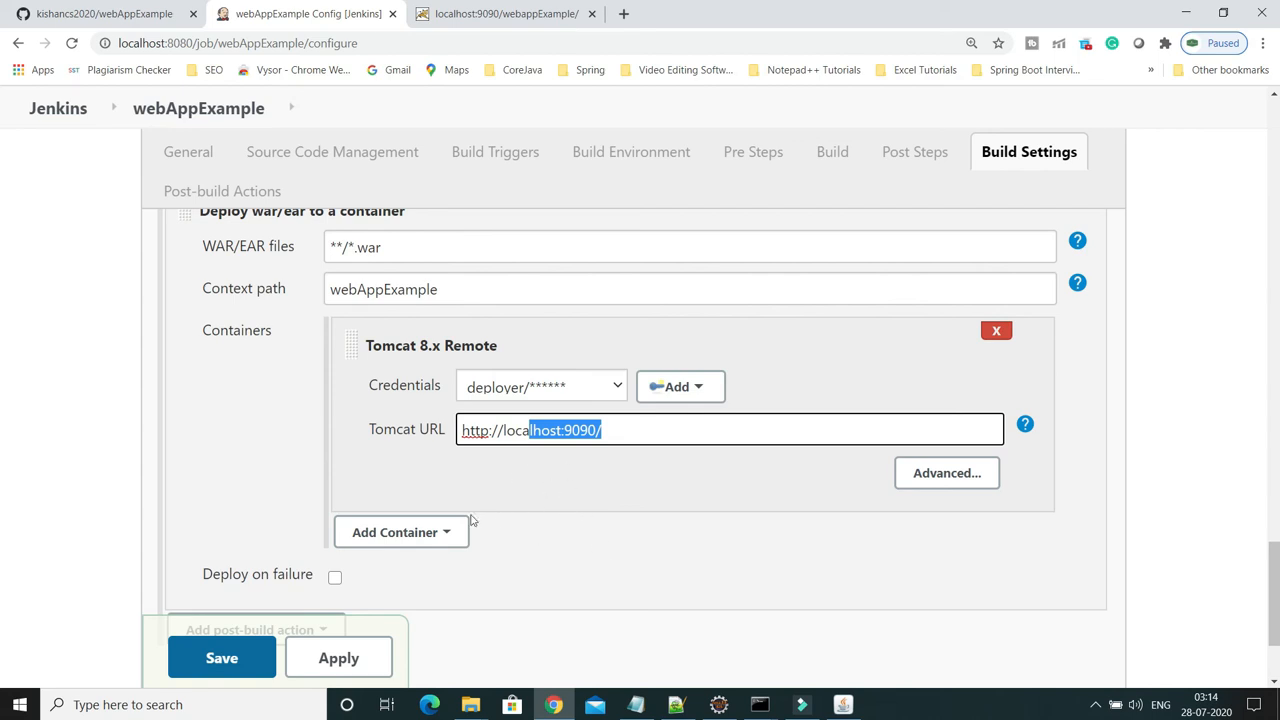
scroll(440, 531, "up", 15)
scroll(193, 233, "up", 8)
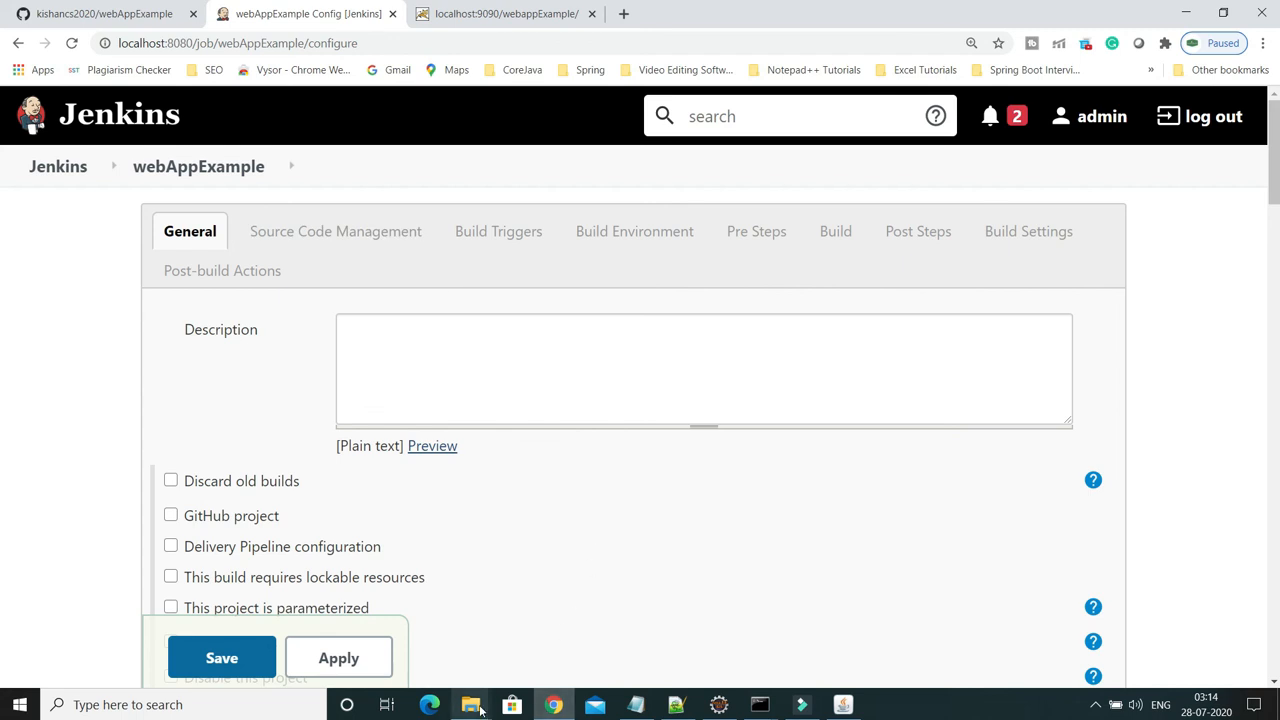
mouse_move(479, 706)
left_click(426, 658)
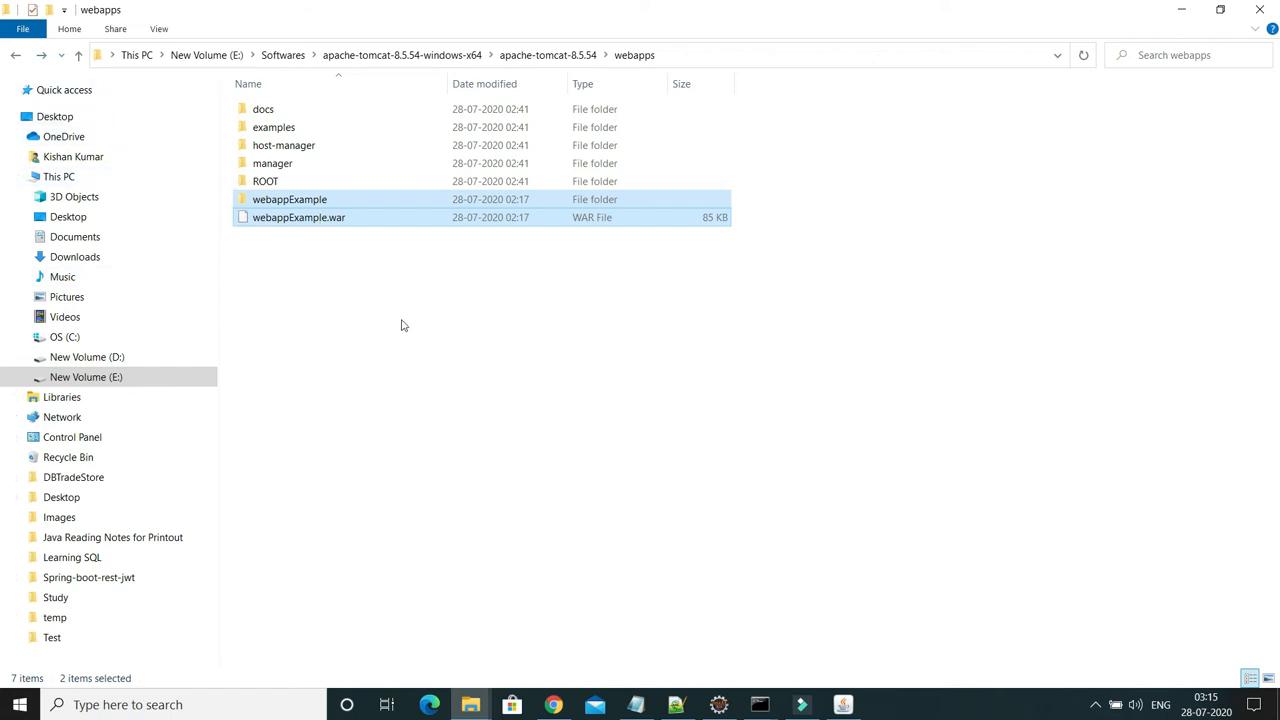
Highlight step 3's post-build actions and Jenkins build job text on lines 8 and 9 of the note
left_click(676, 704)
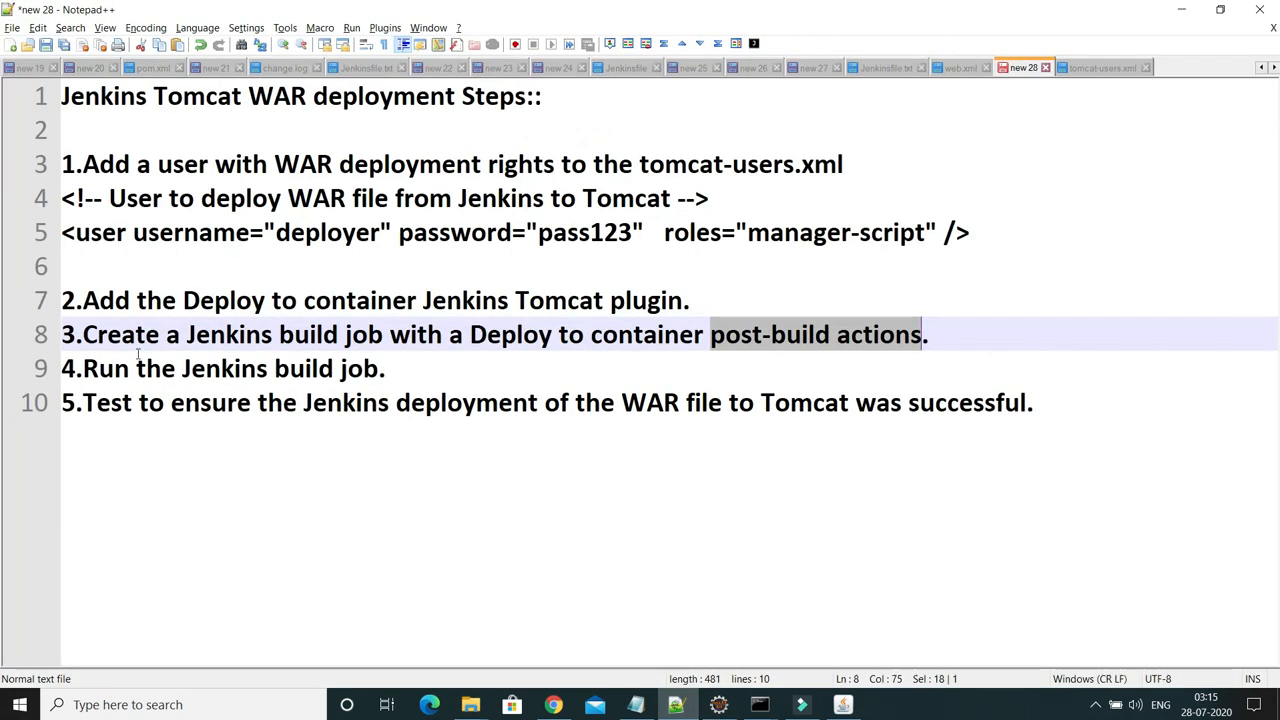
left_click_drag(89, 334, 553, 334)
left_click_drag(711, 336, 929, 346)
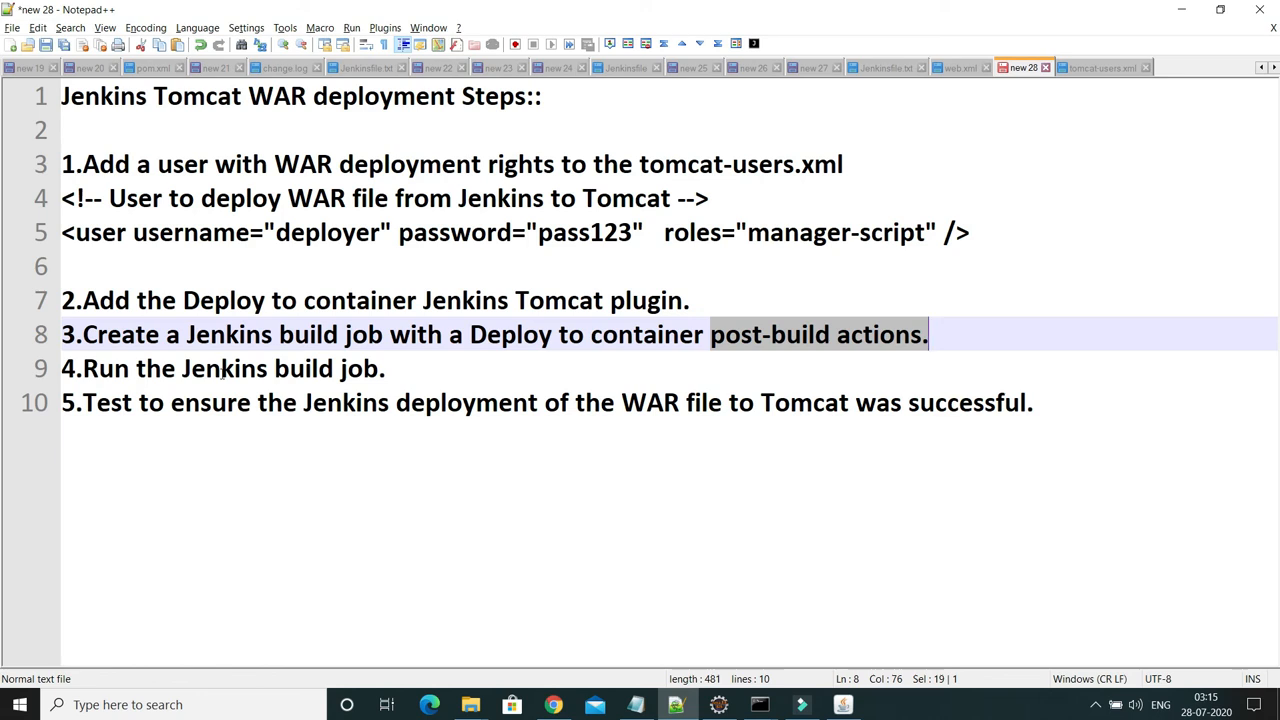
left_click_drag(178, 370, 380, 370)
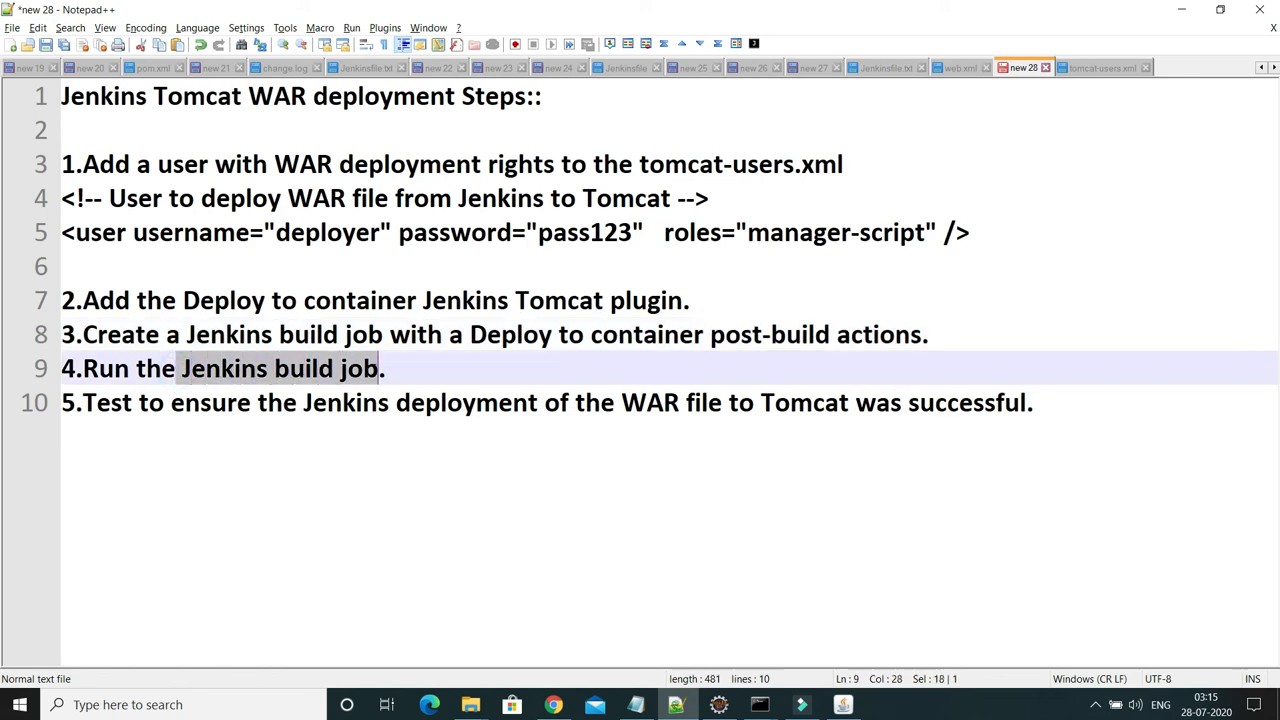